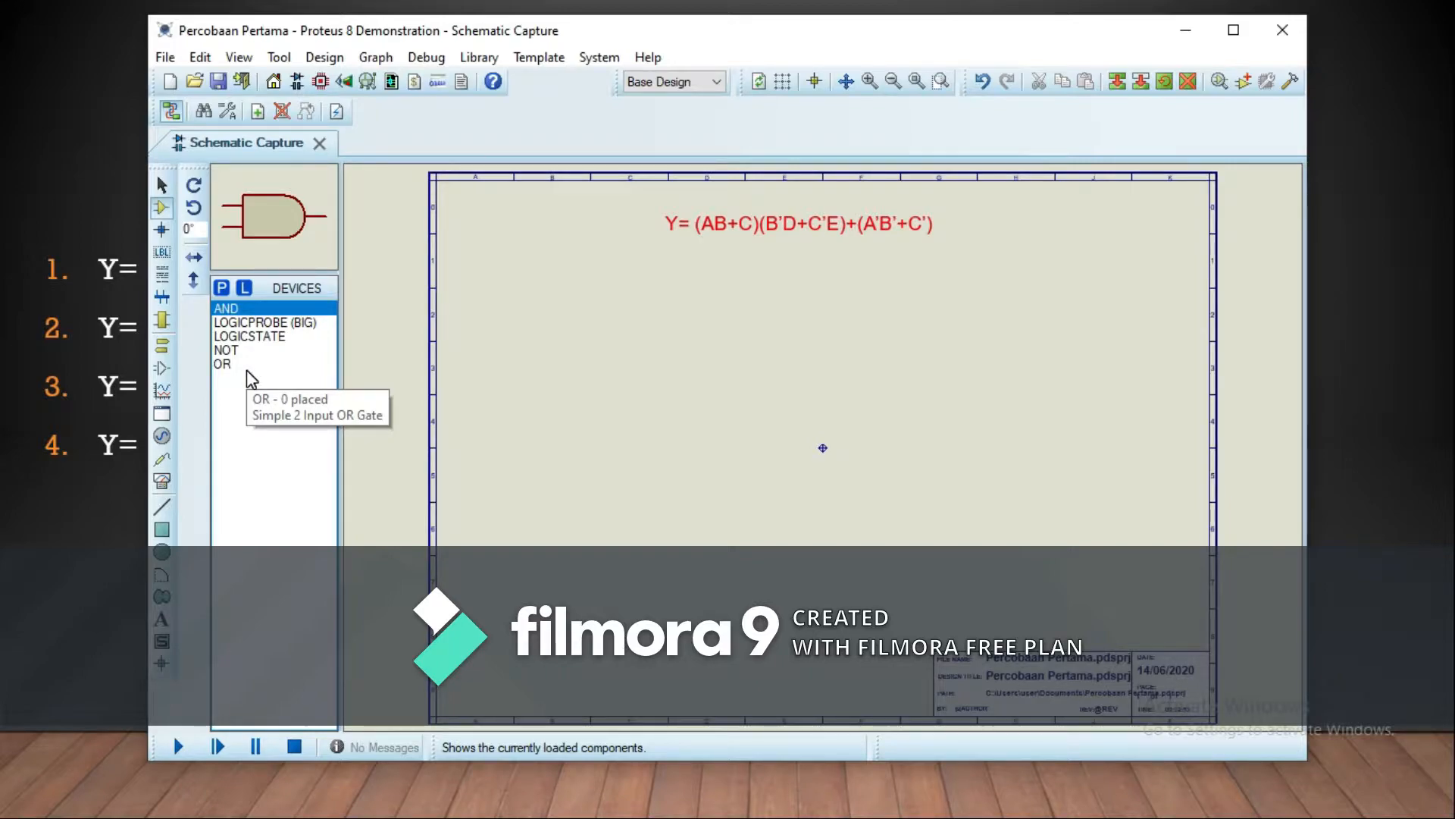
# Place two LOGICSTATE inputs, one above the other, below and to the left of the Boolean expression.
pyautogui.click(275, 338)
pyautogui.click(510, 299)
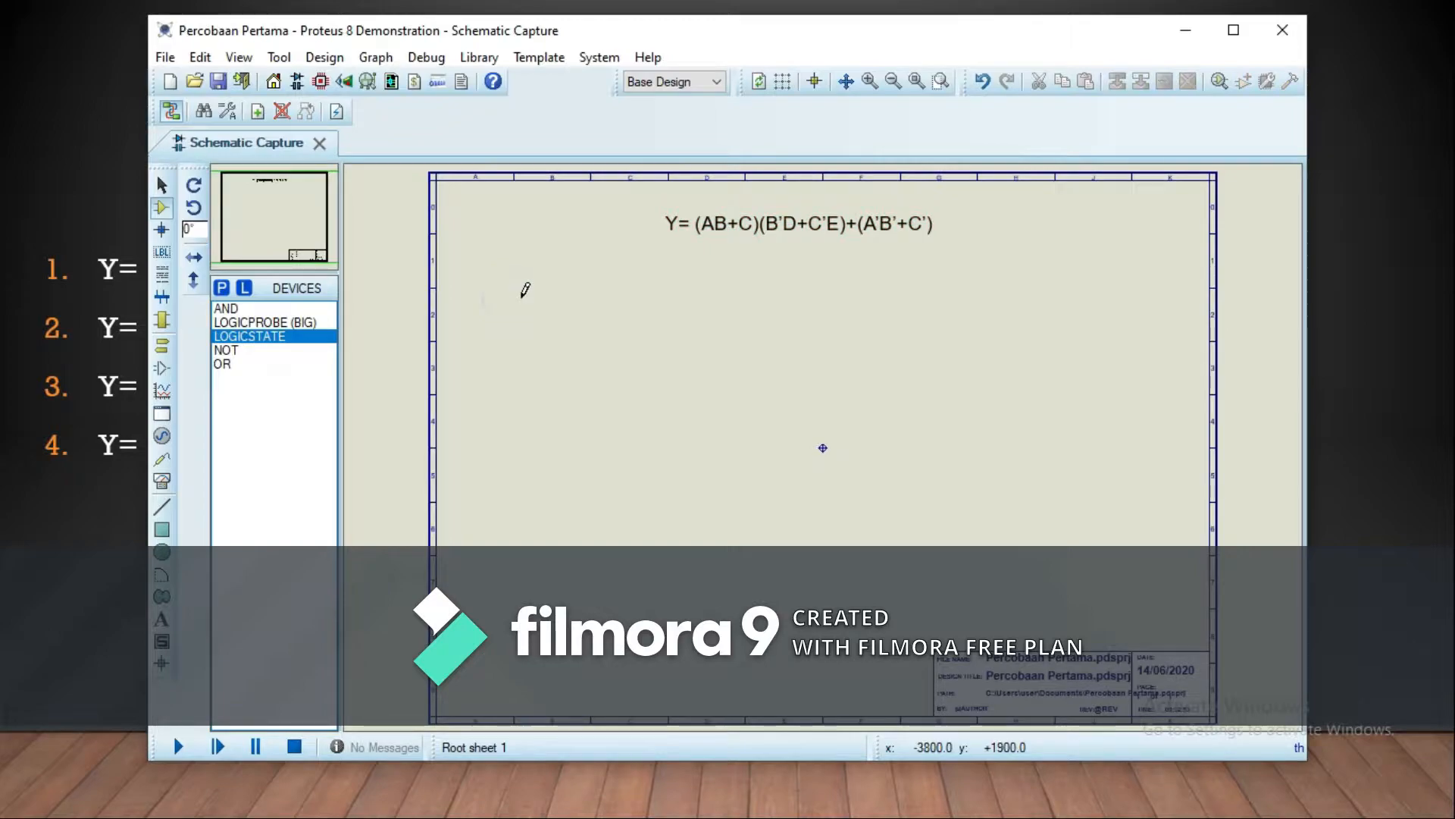
pyautogui.click(521, 297)
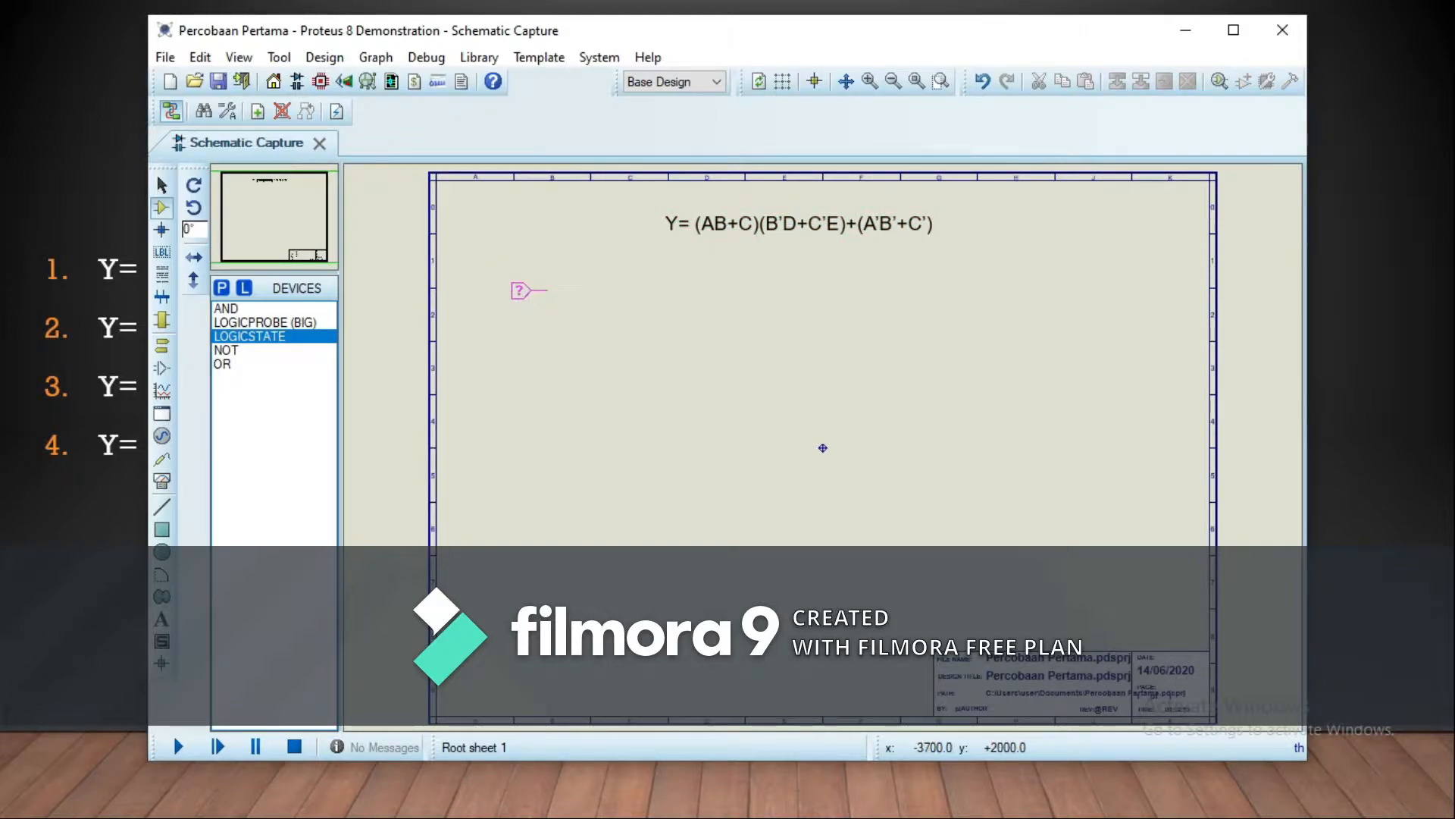
pyautogui.click(519, 291)
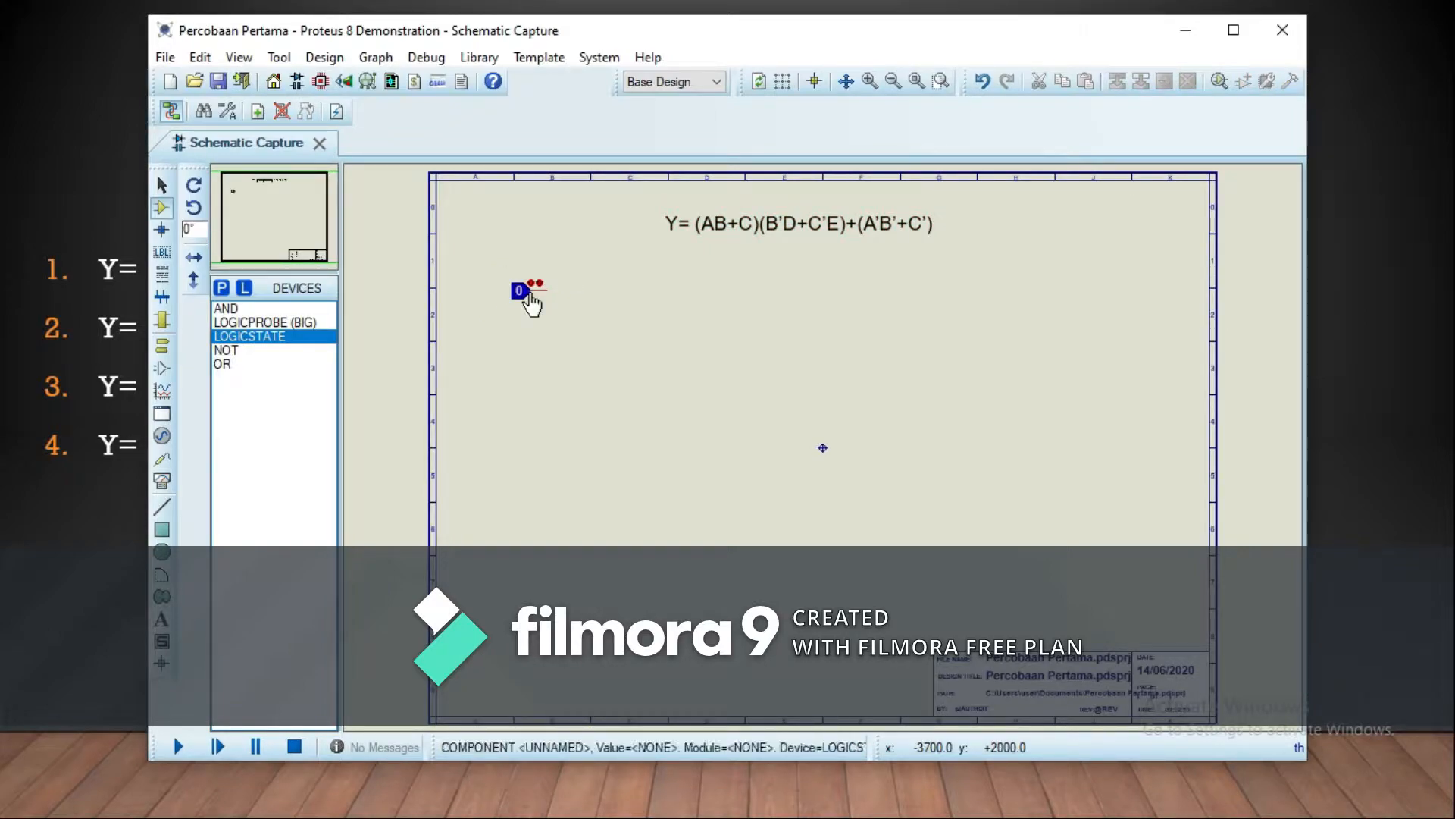
pyautogui.click(530, 343)
pyautogui.click(528, 338)
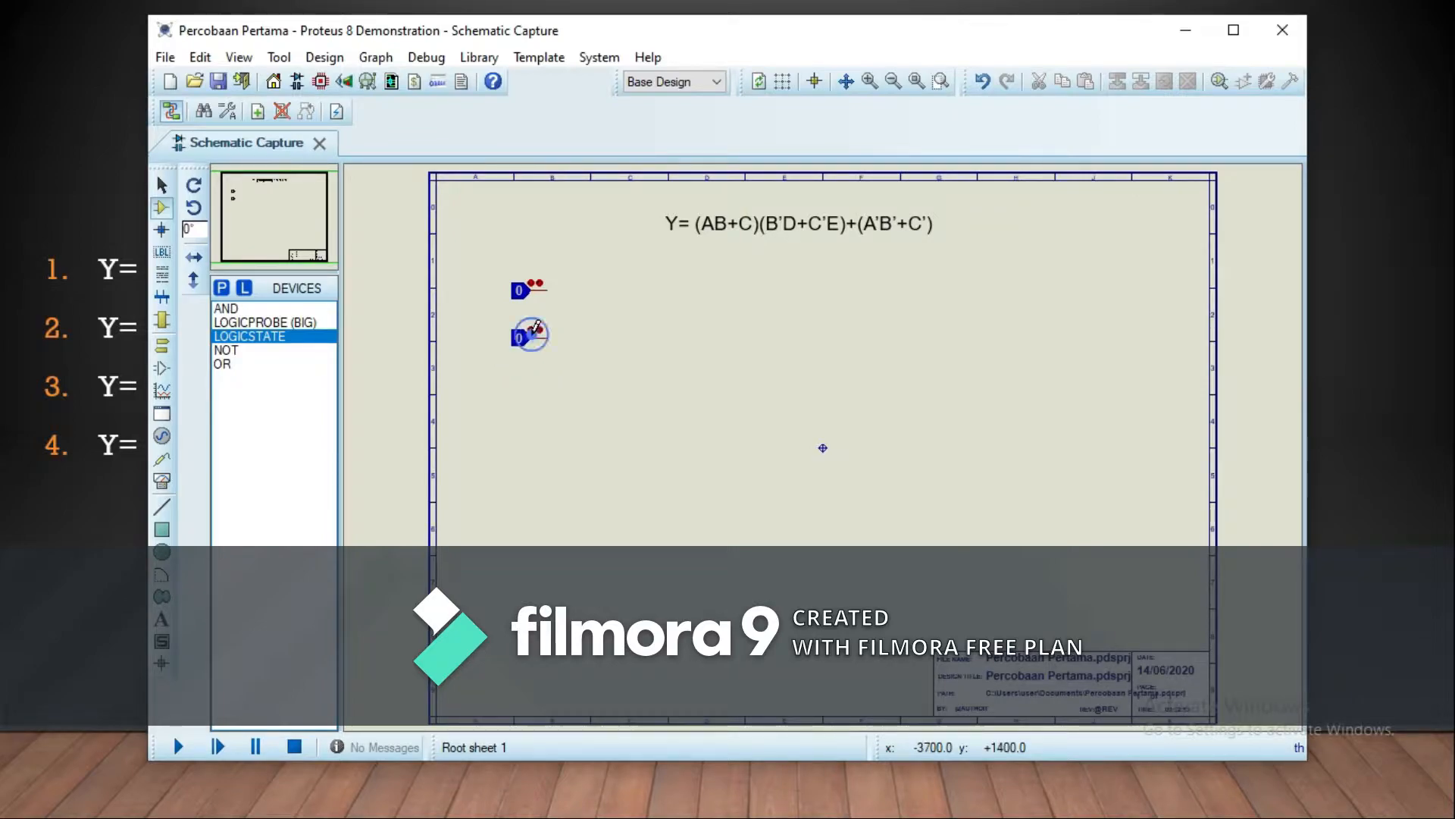
# Place an AND gate to the right of the upper logic state.
pyautogui.click(238, 308)
pyautogui.click(628, 300)
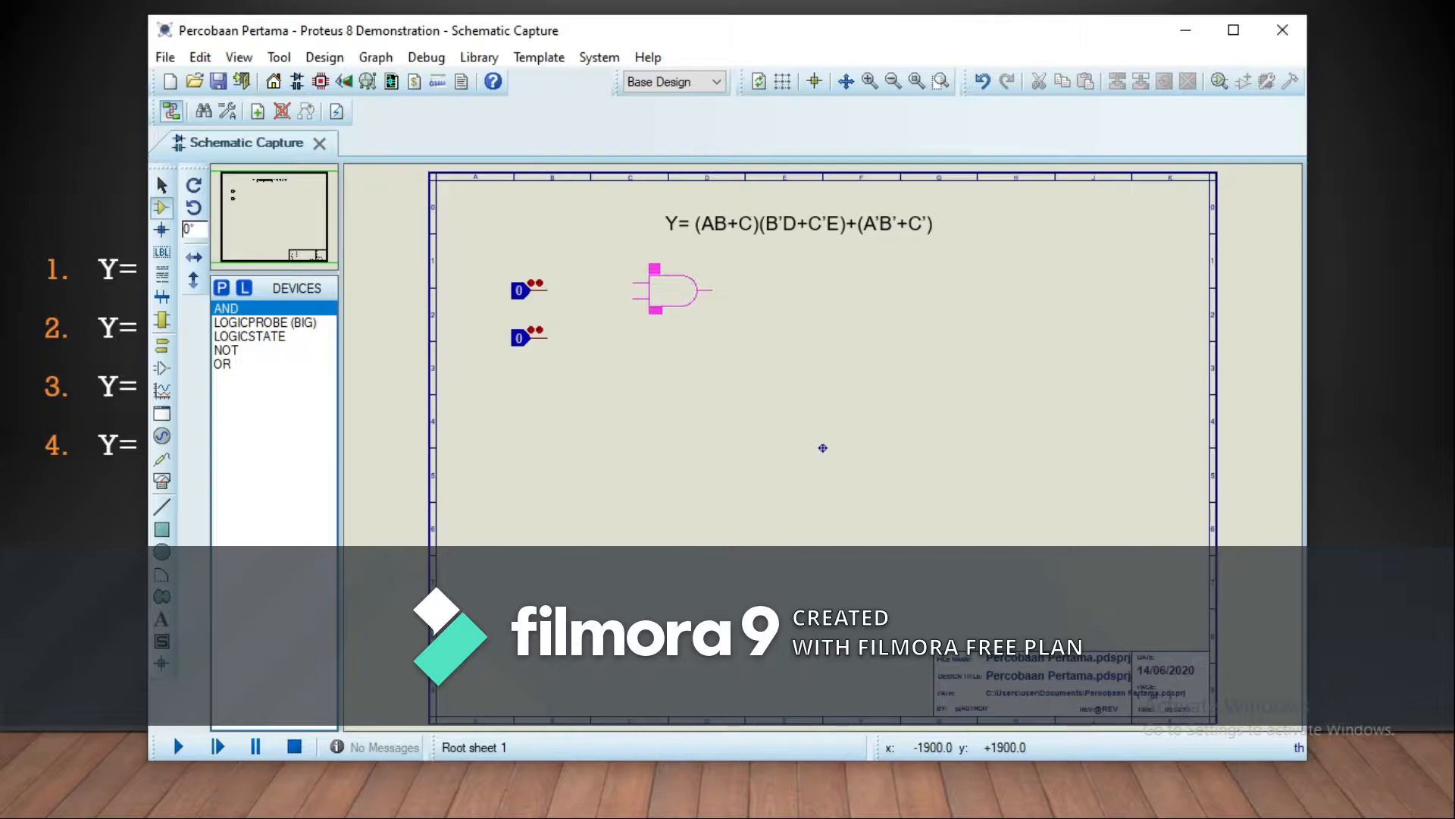
pyautogui.click(672, 297)
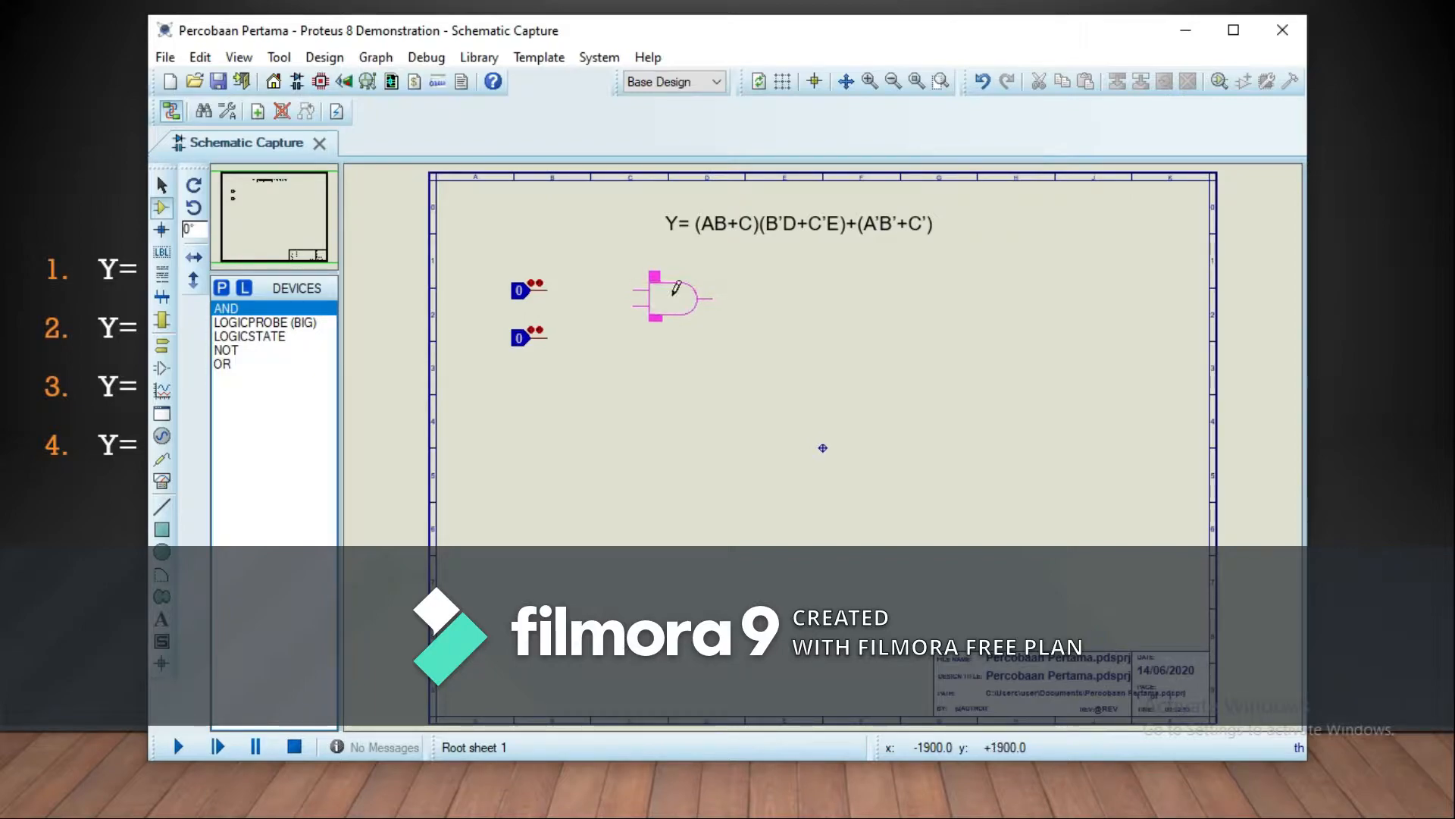
# Wire the upper logic state to the AND gate's upper input and the second logic state to its lower input.
pyautogui.click(551, 286)
pyautogui.click(633, 289)
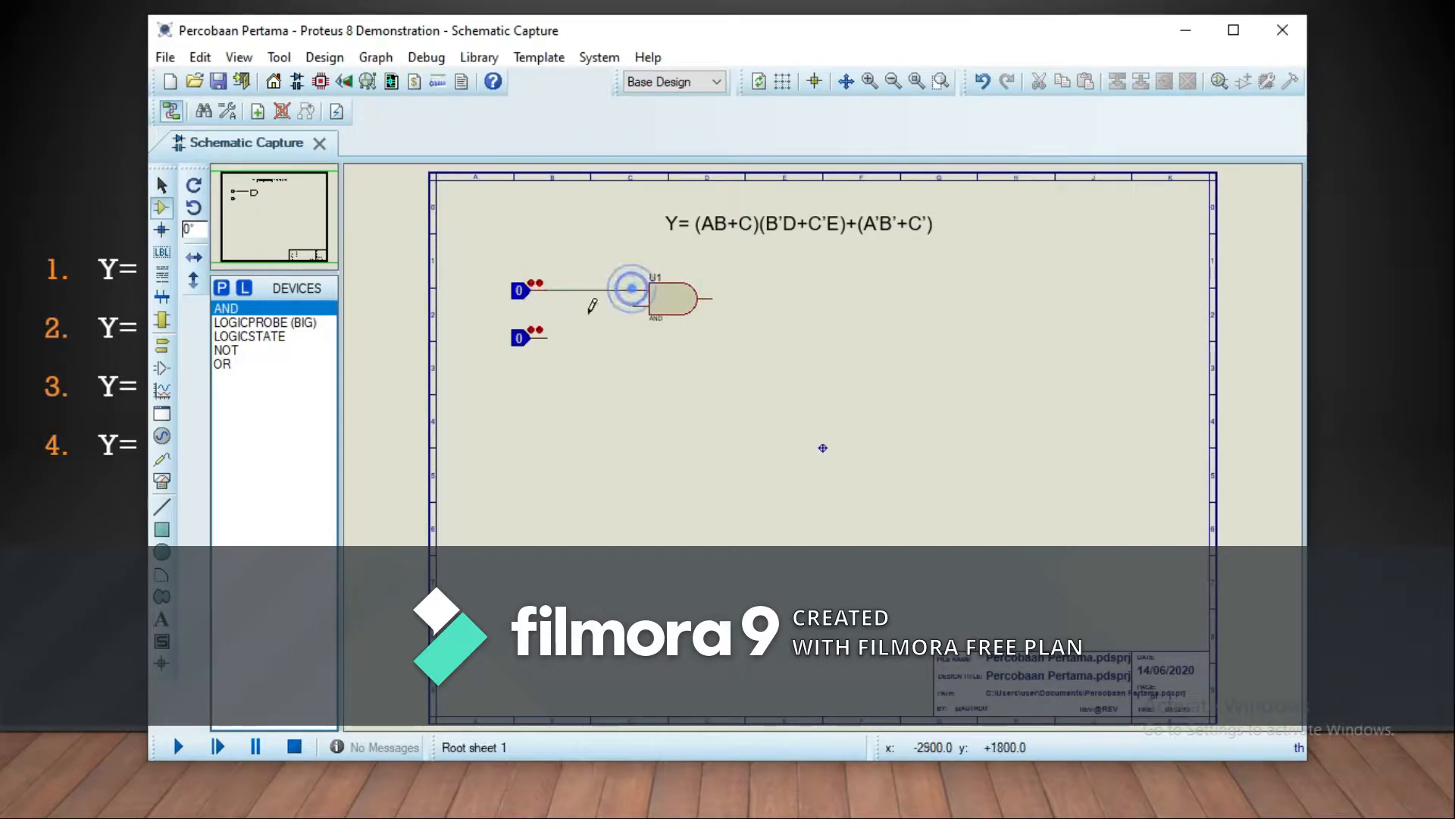
pyautogui.click(546, 336)
pyautogui.click(639, 307)
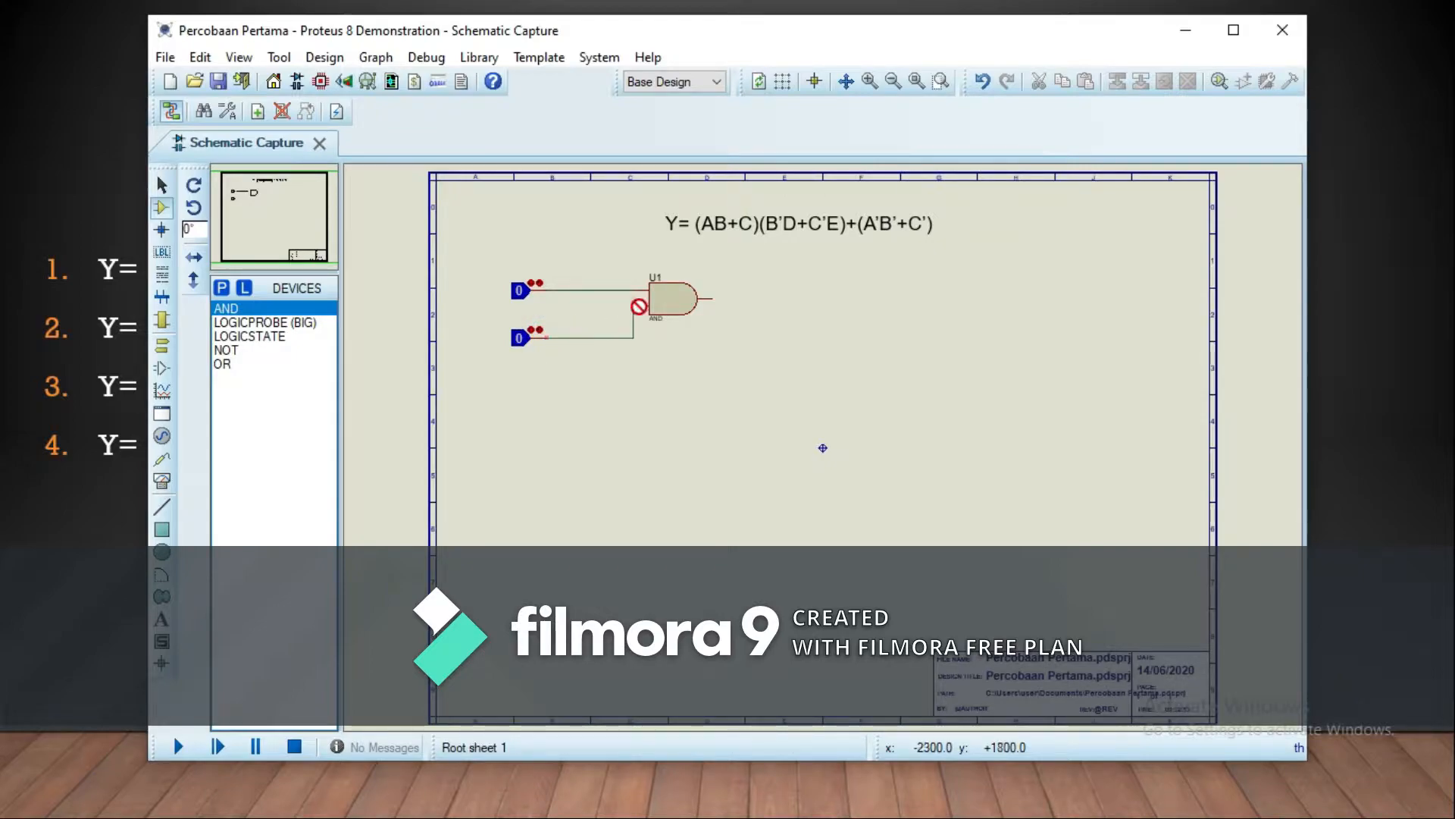
pyautogui.click(629, 309)
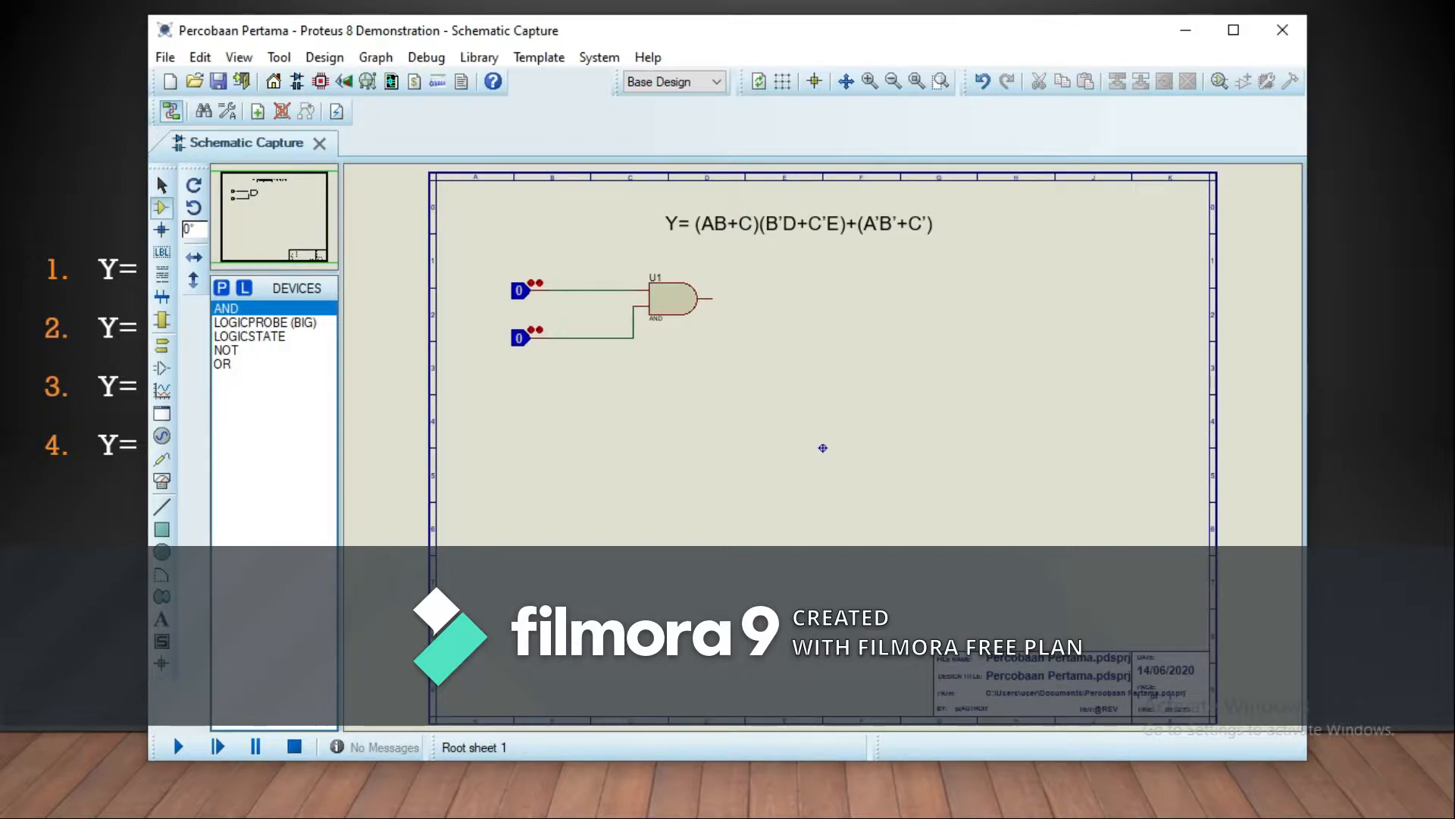
# Place a third LOGICSTATE input in line with the first two, leaving a gap below them.
pyautogui.click(258, 335)
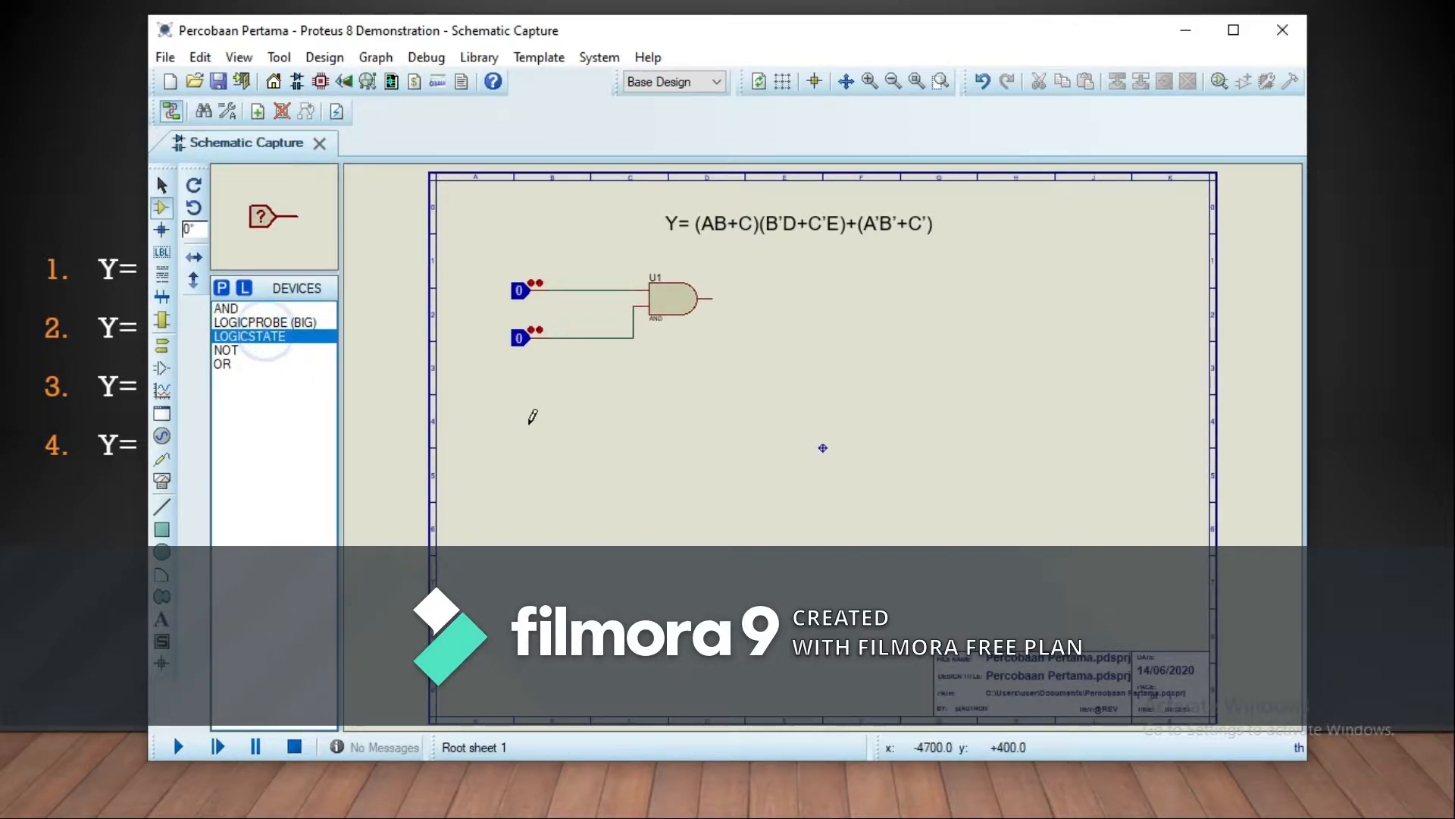
pyautogui.click(523, 452)
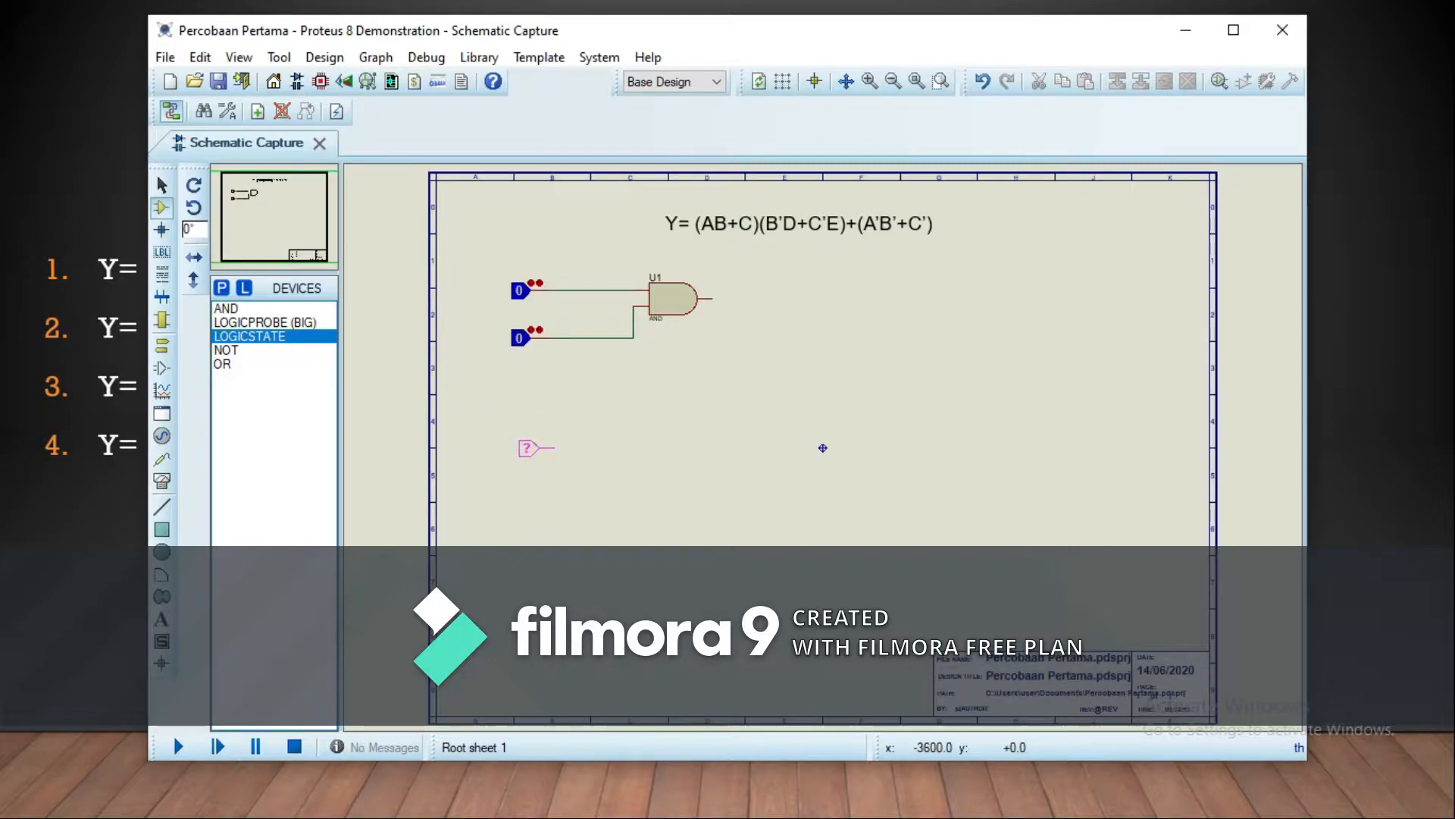
pyautogui.click(520, 448)
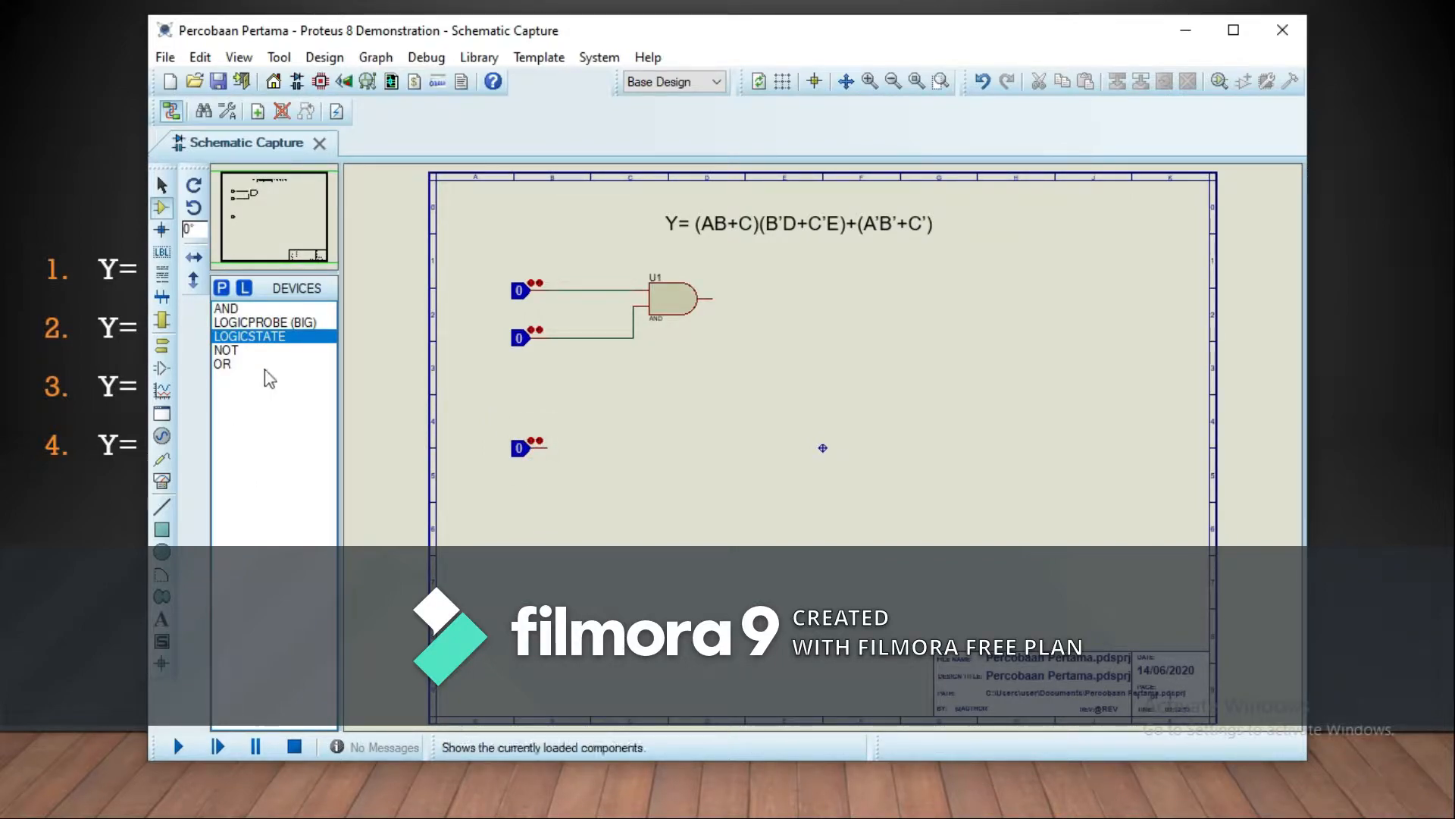
# Place an OR gate far to the right of the third logic state and wire that state to the gate's lower input.
pyautogui.click(222, 363)
pyautogui.click(771, 449)
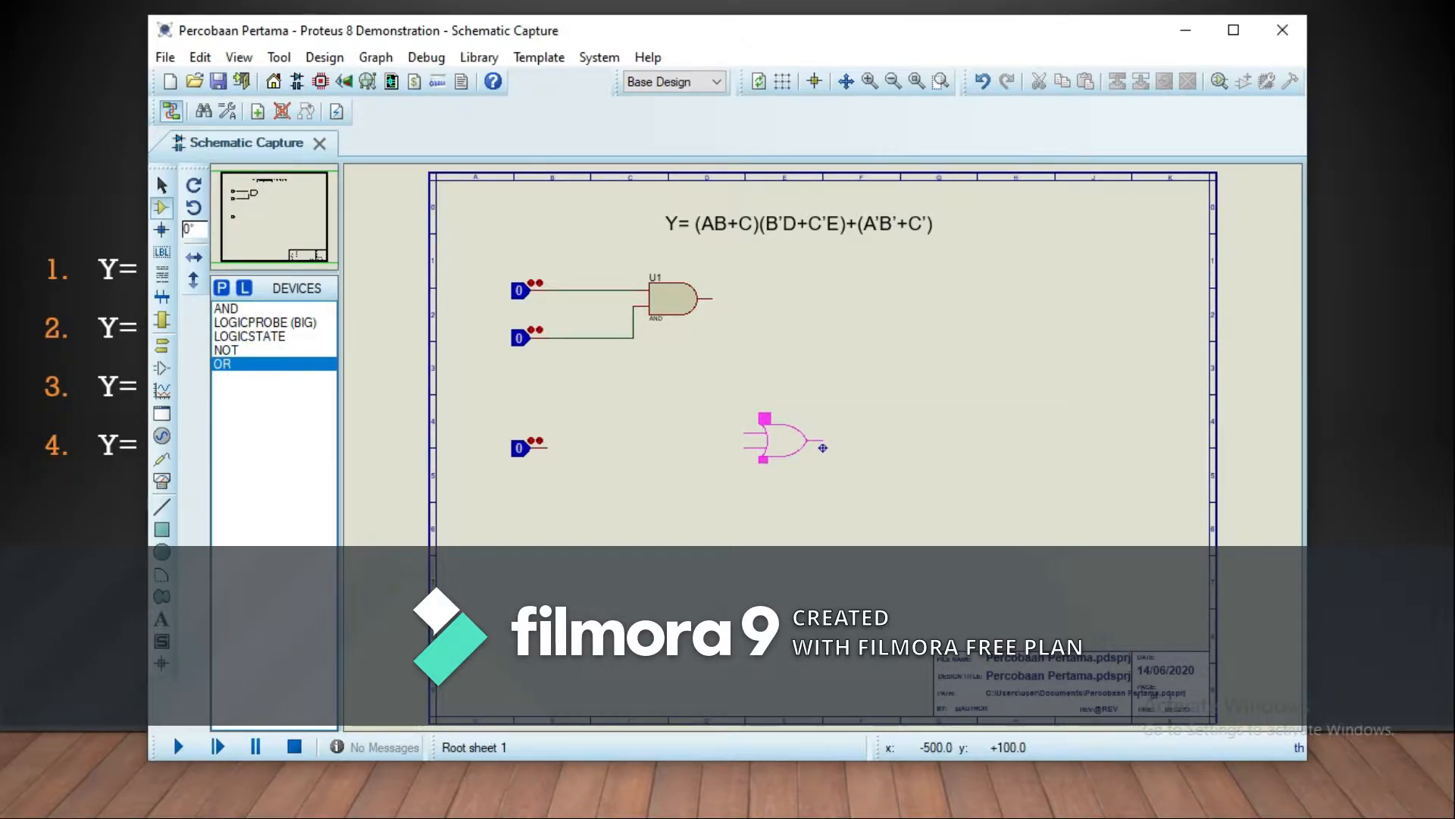
pyautogui.click(780, 438)
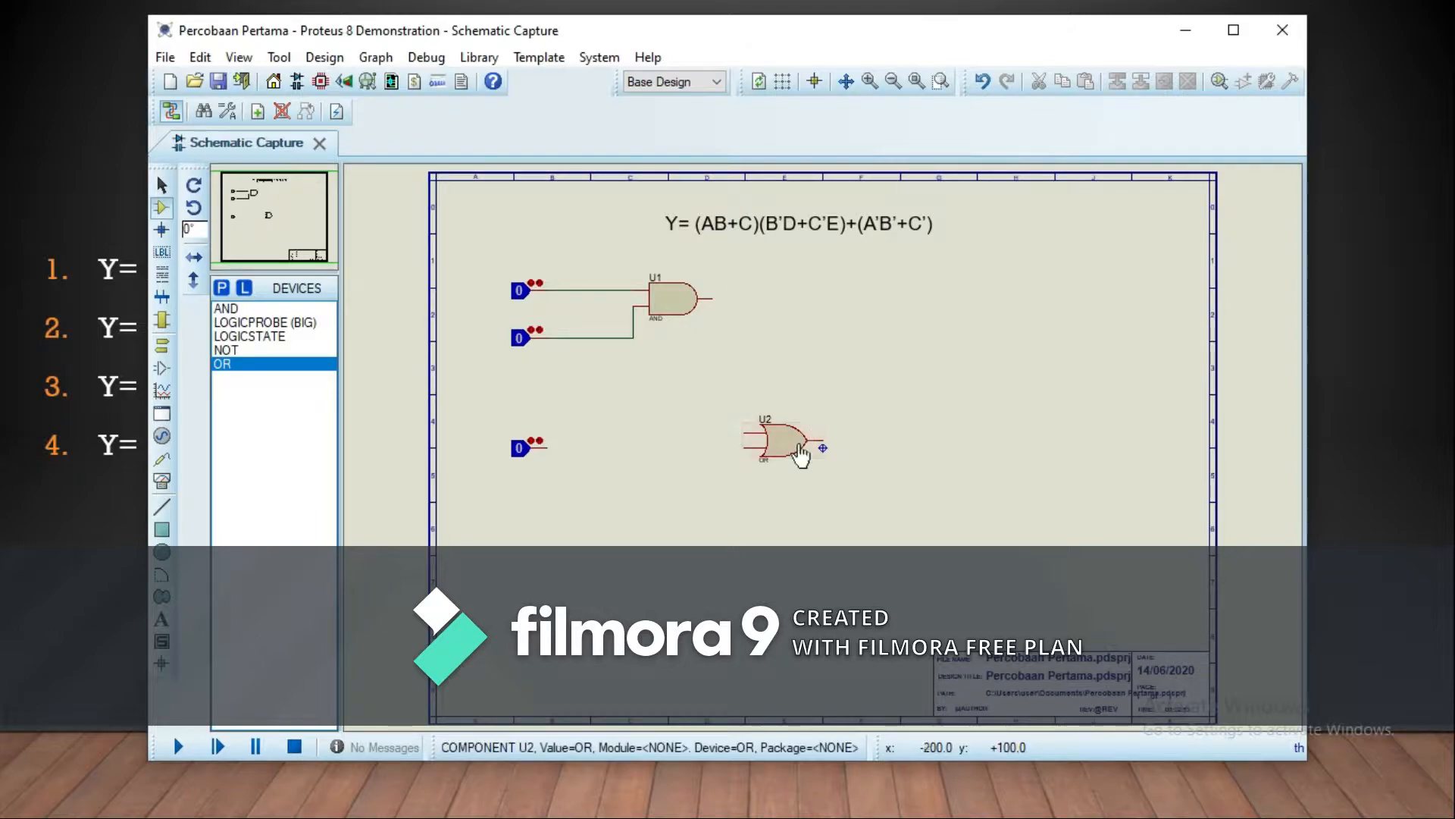
pyautogui.click(800, 445)
pyautogui.moveTo(800, 445); pyautogui.dragTo(807, 438)
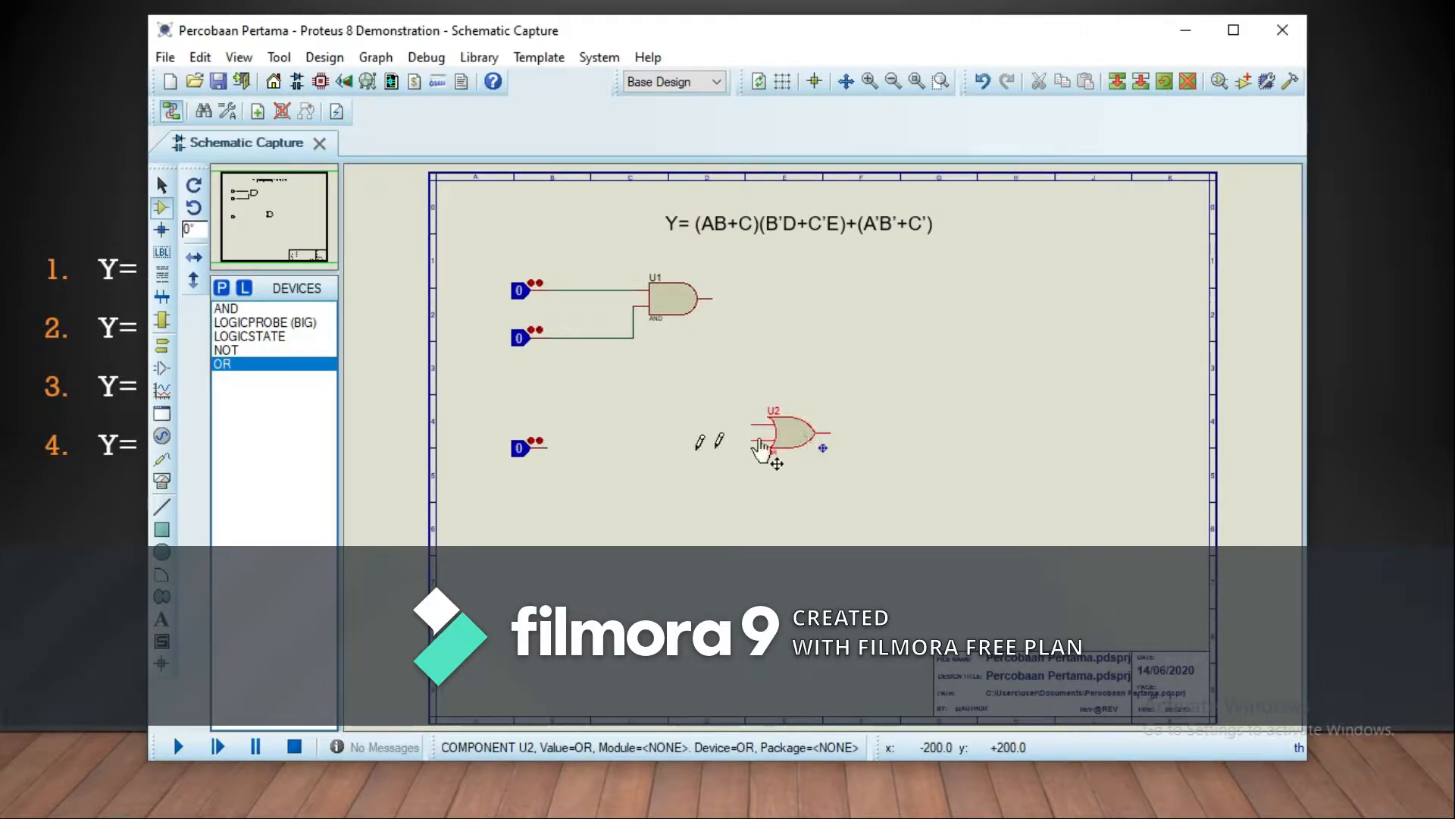
pyautogui.click(547, 445)
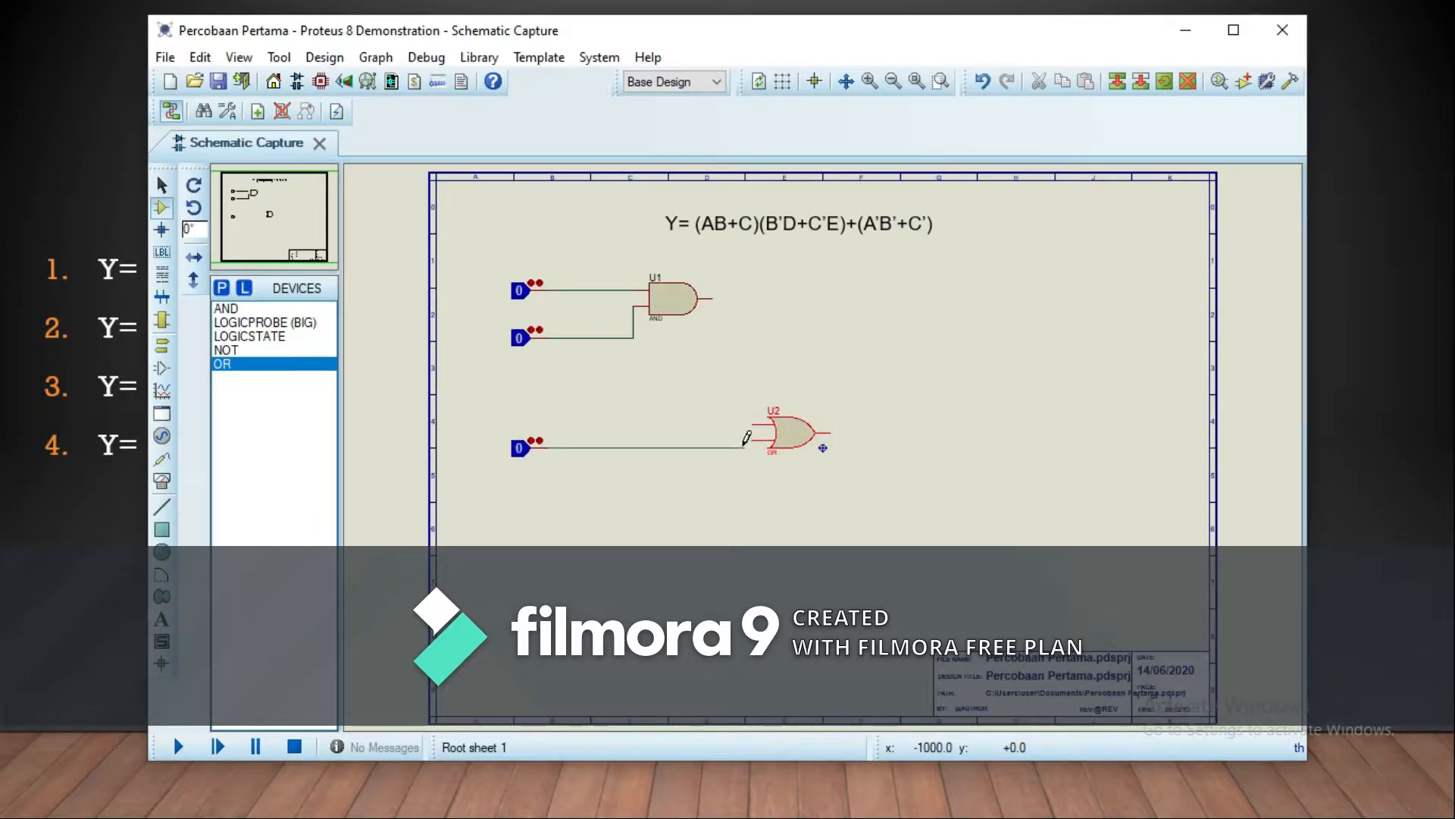
pyautogui.click(757, 432)
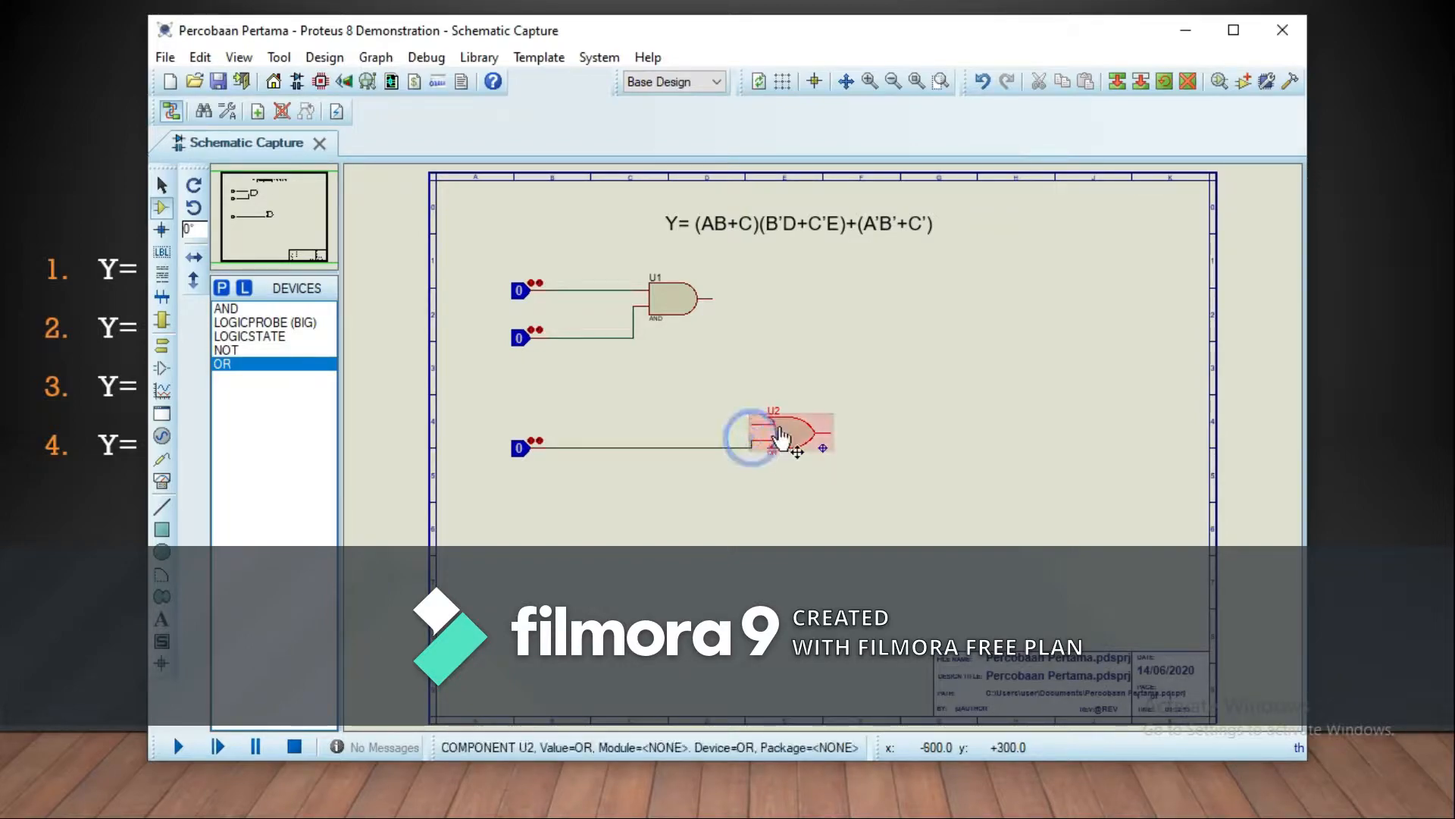
pyautogui.click(780, 429)
pyautogui.click(796, 439)
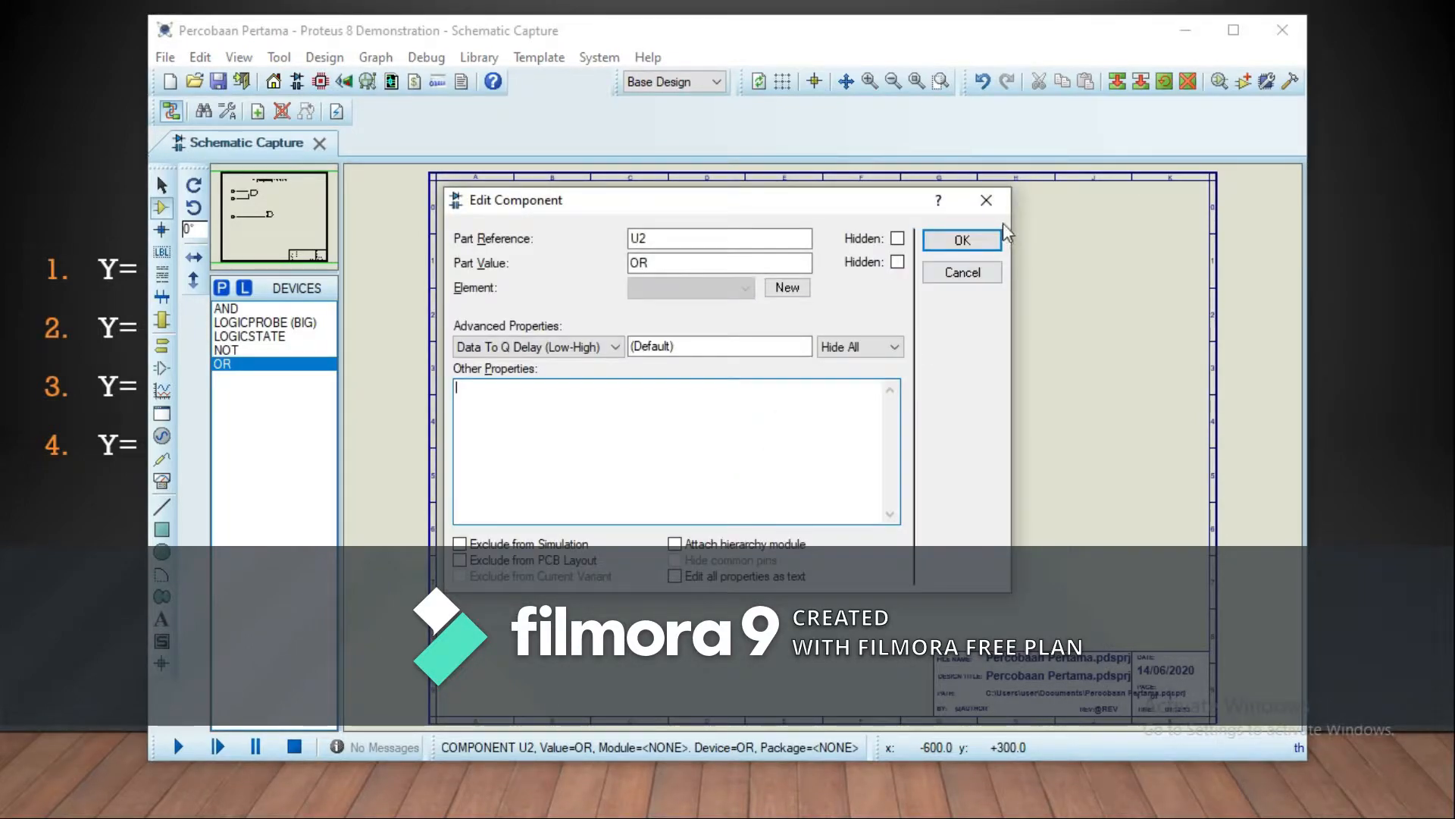
pyautogui.click(1001, 222)
pyautogui.click(788, 452)
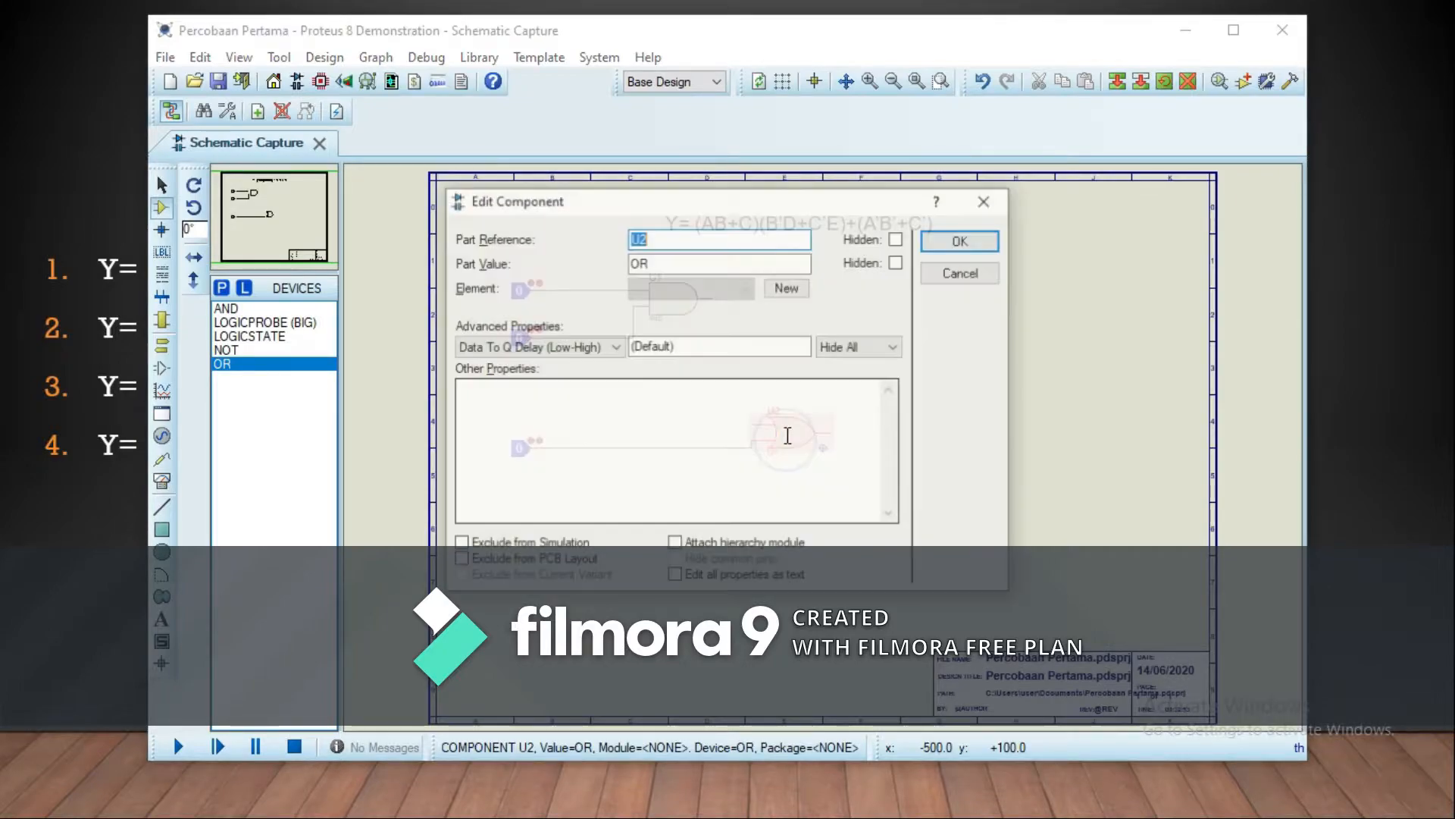
pyautogui.click(993, 189)
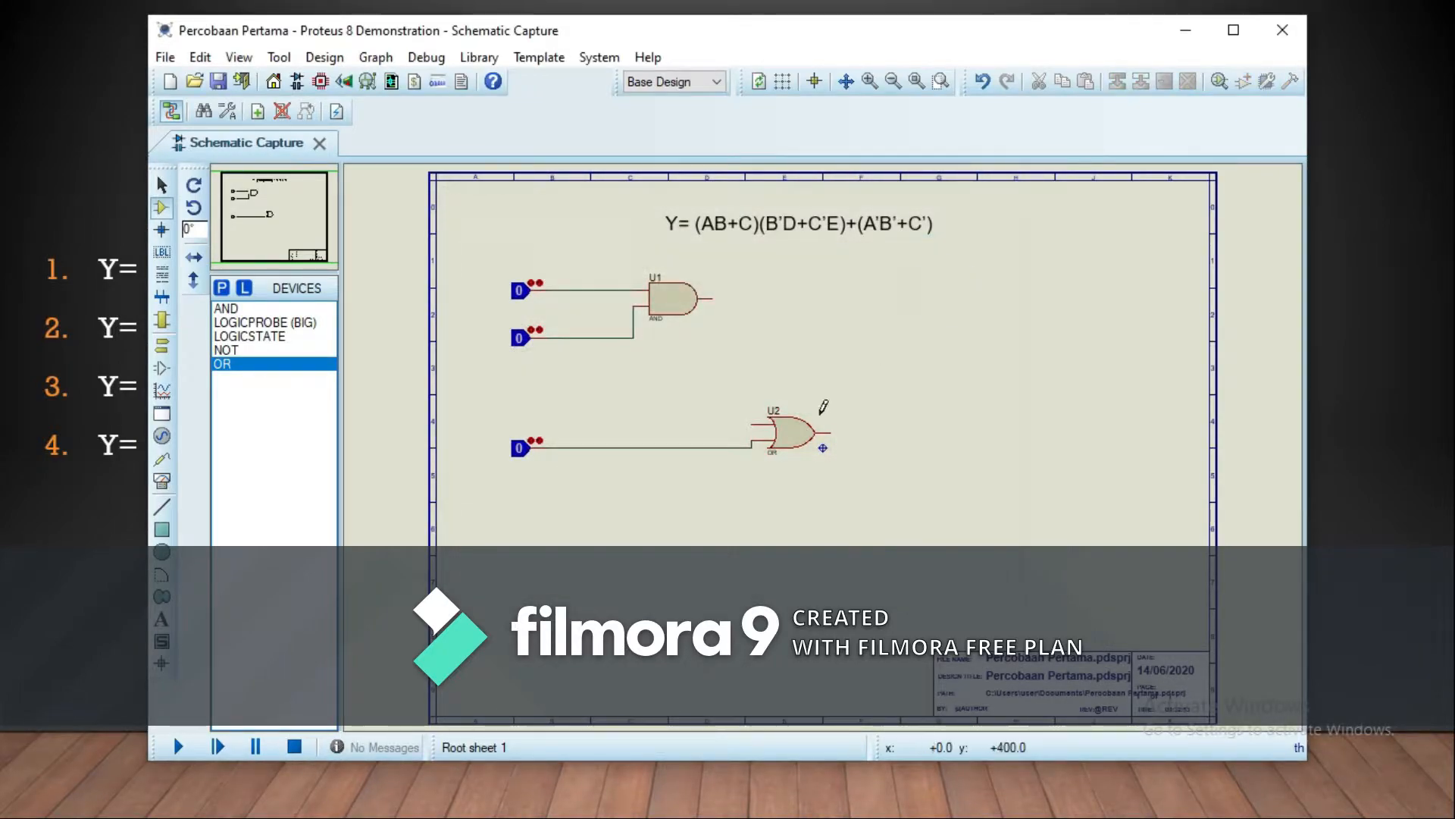
# Move the OR gate down to straighten its lower input wire, and connect the AND gate's output to its upper input.
pyautogui.click(788, 433)
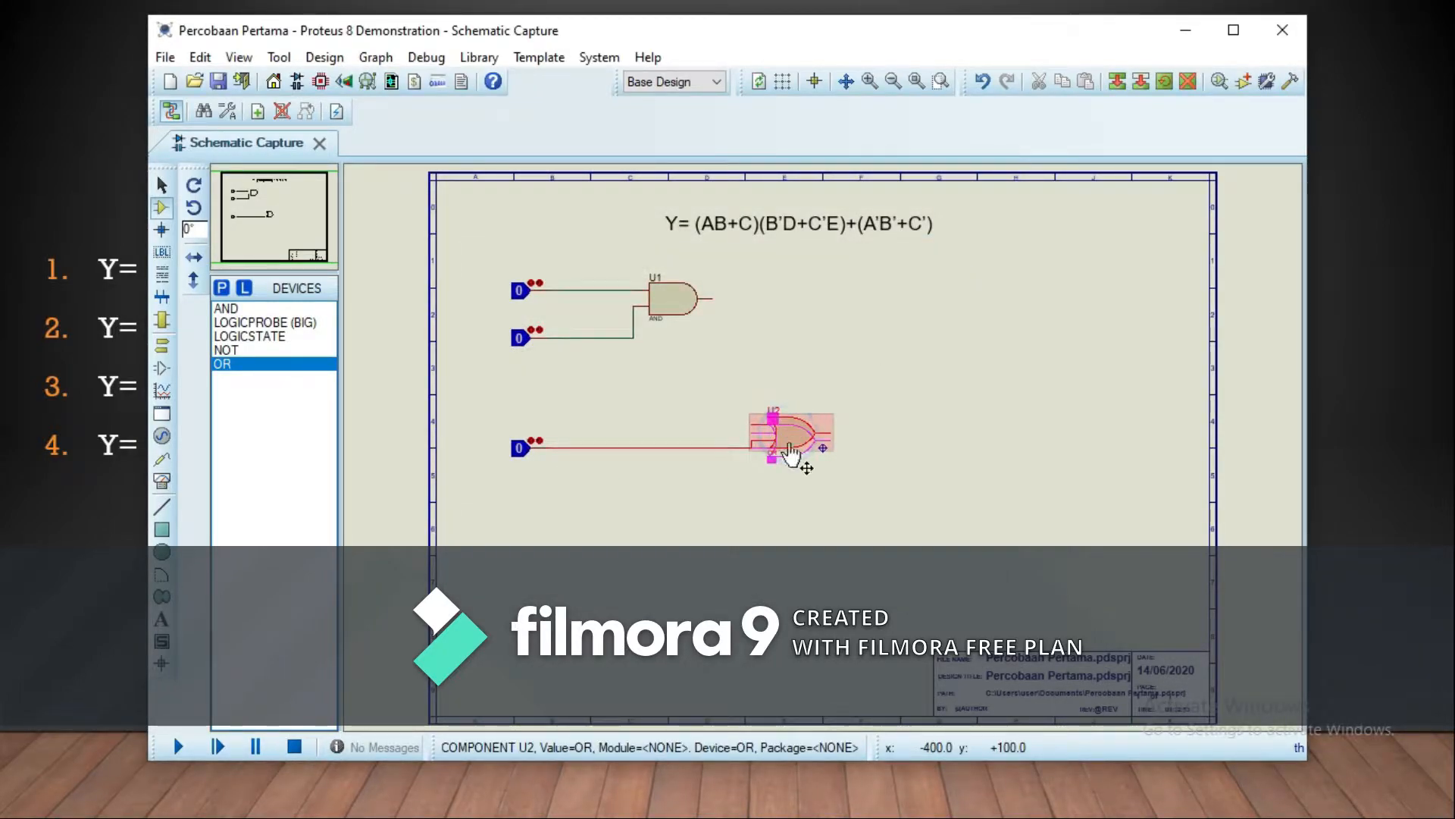
pyautogui.click(758, 345)
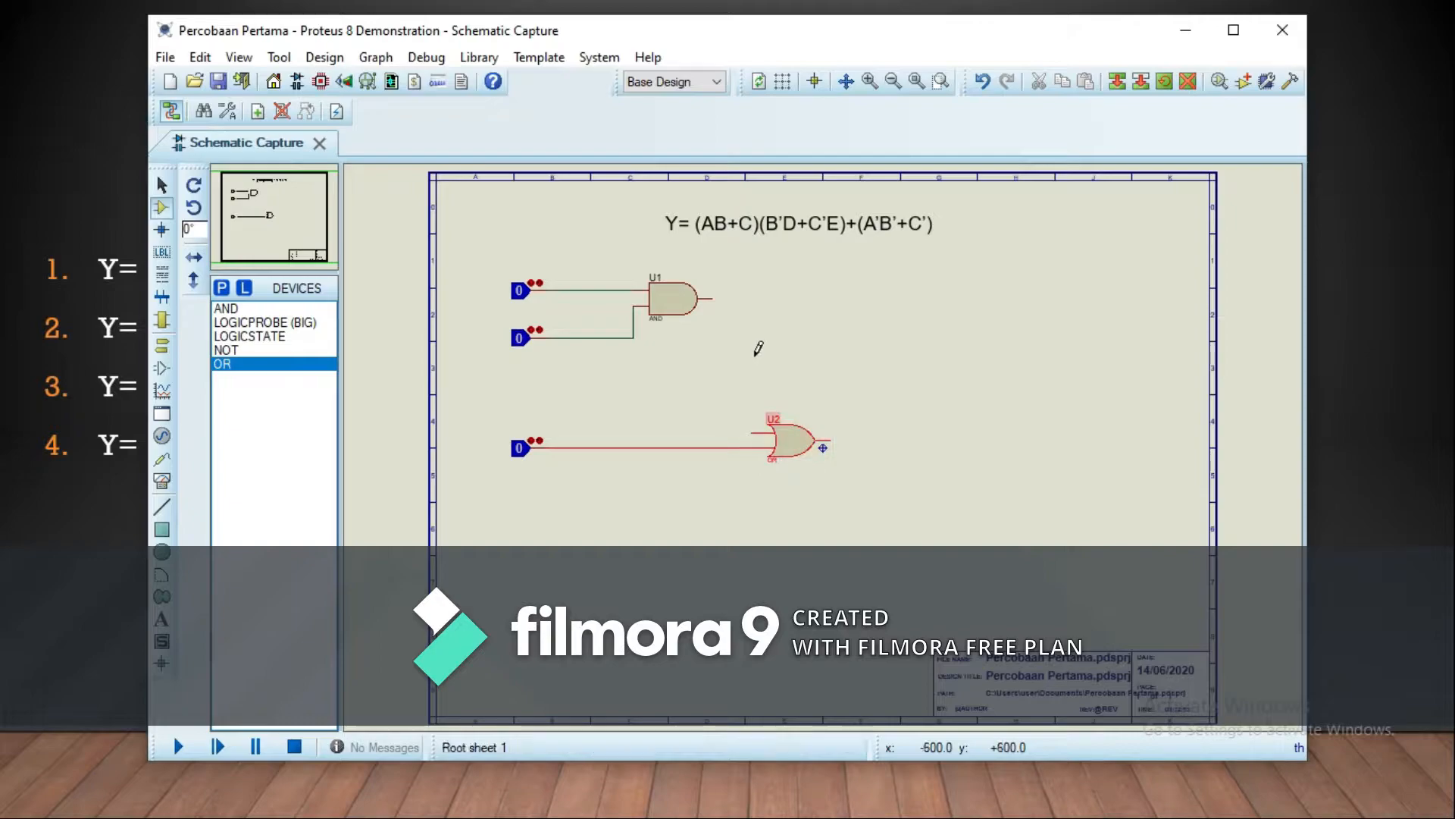
pyautogui.click(713, 298)
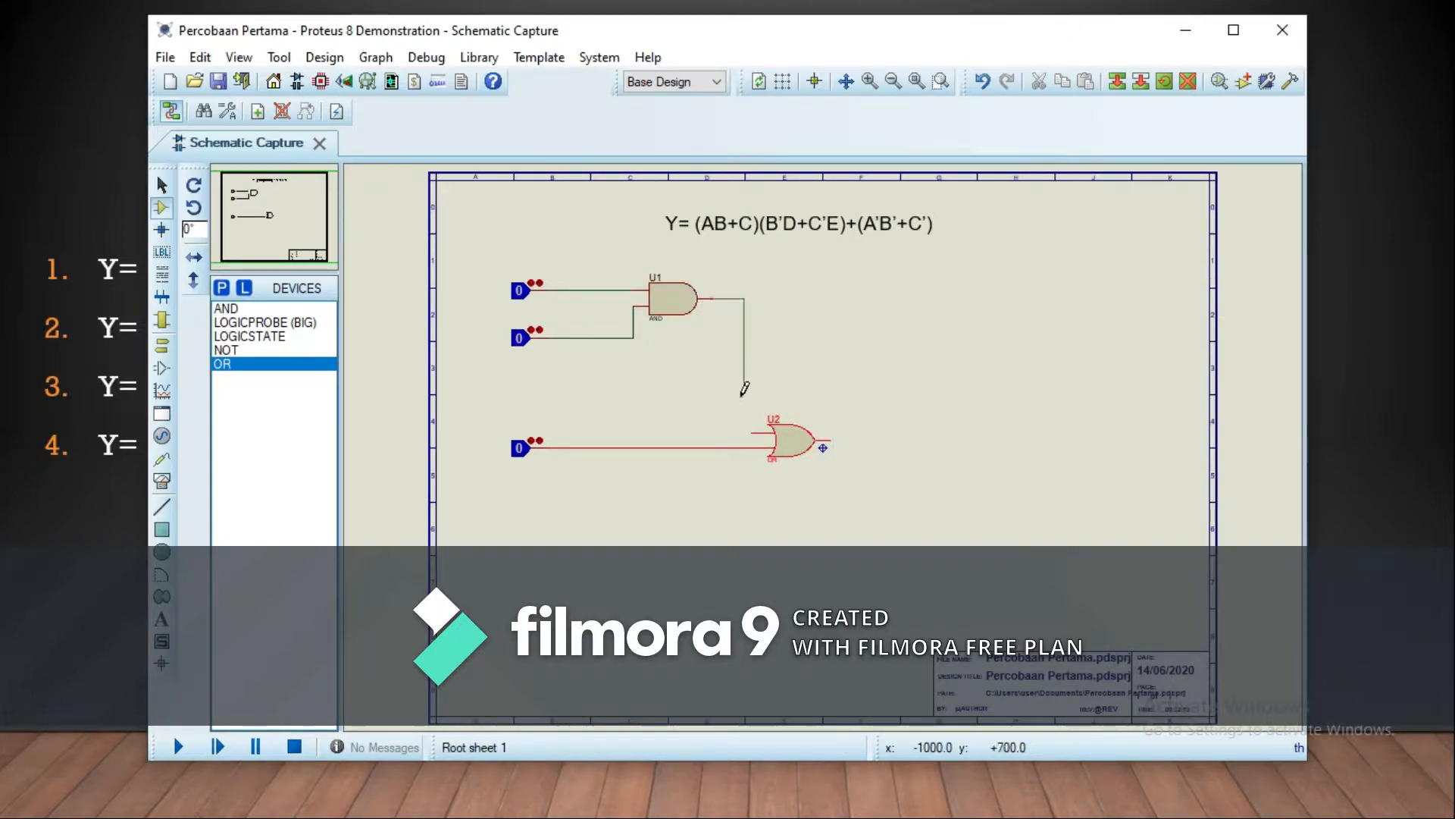
pyautogui.click(757, 432)
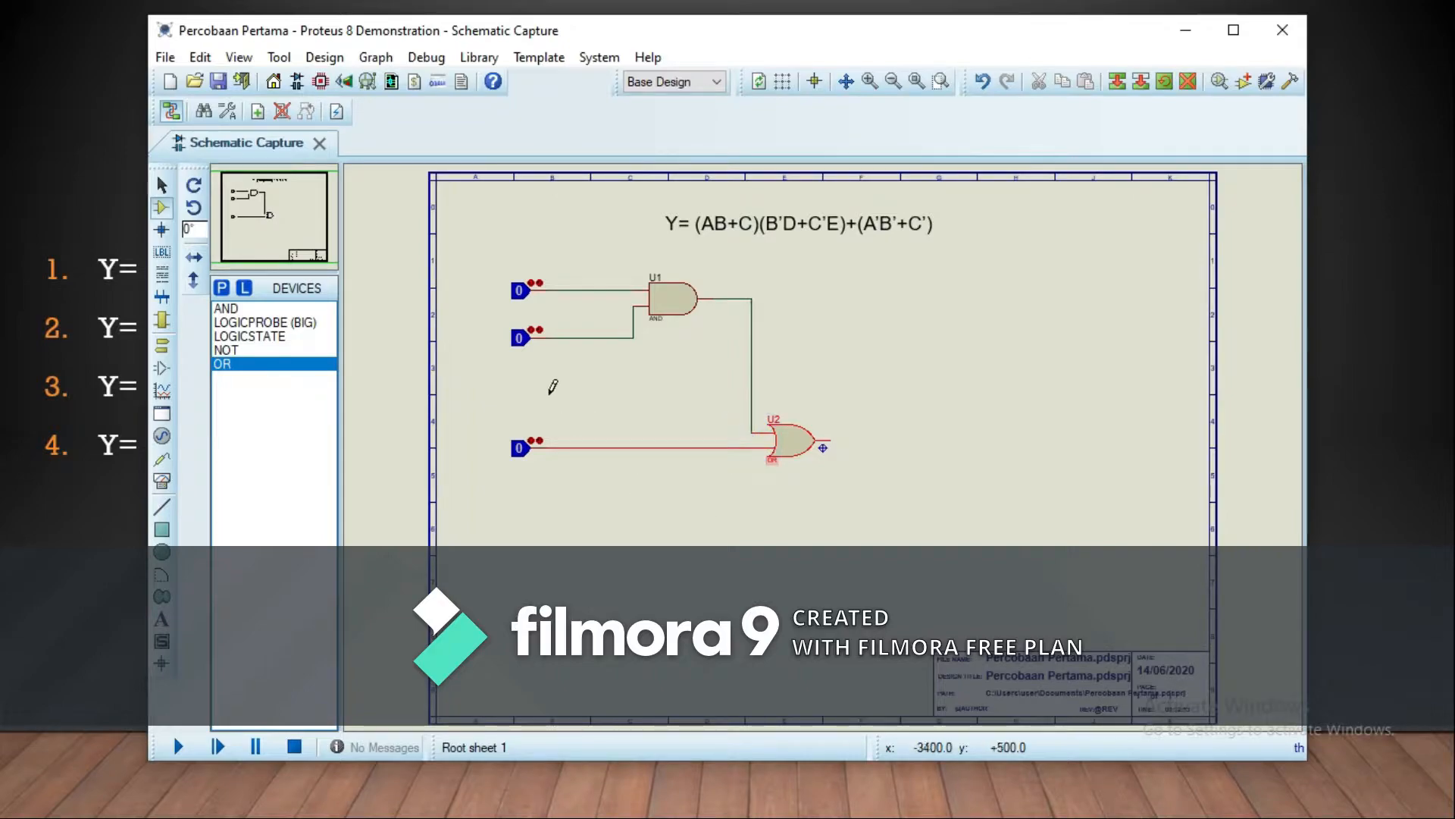
pyautogui.click(603, 393)
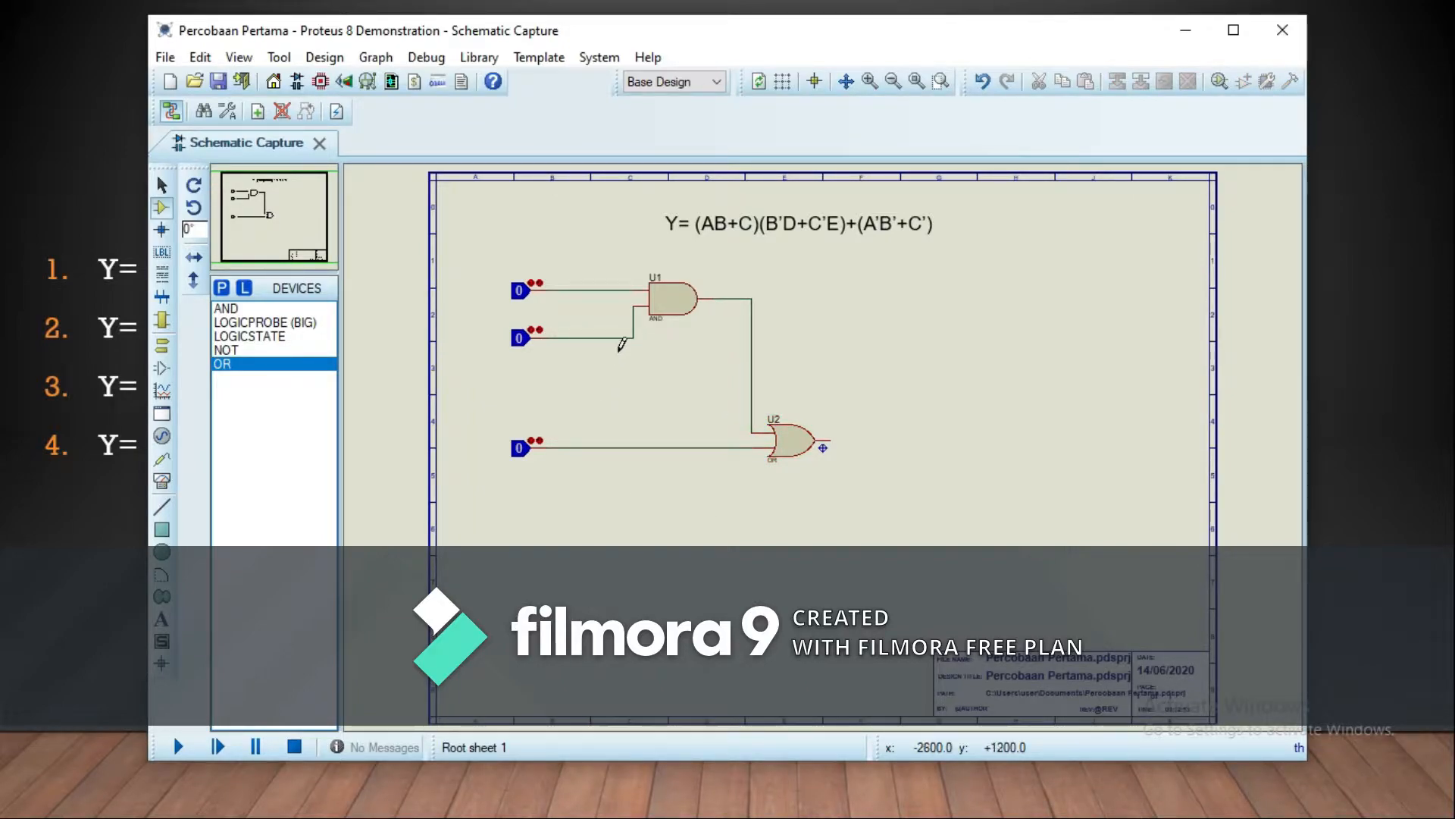
# Place a NOT gate below the third logic state's wire and connect its input to the second logic state's wire.
pyautogui.click(326, 351)
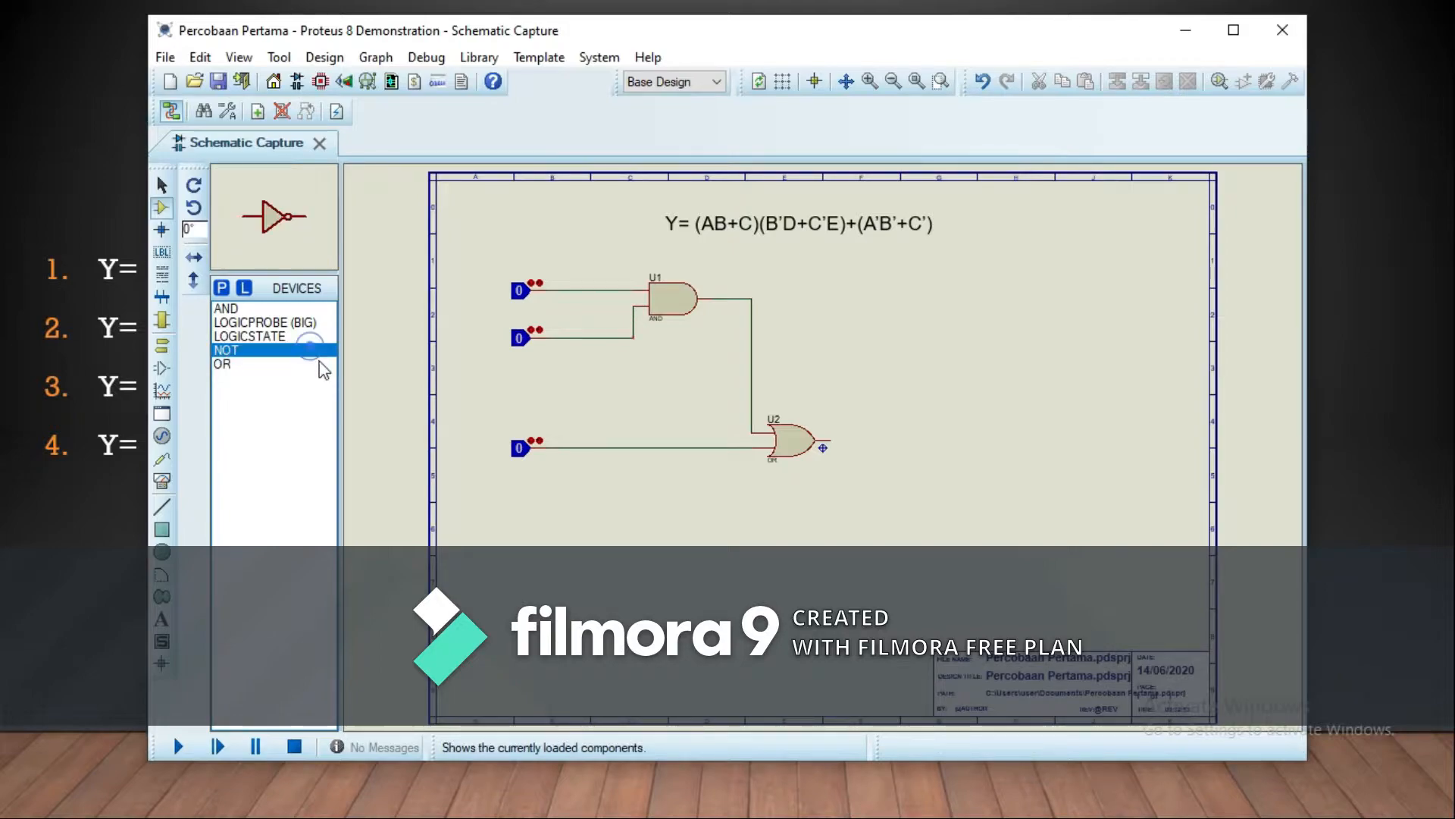
pyautogui.click(669, 482)
pyautogui.click(685, 481)
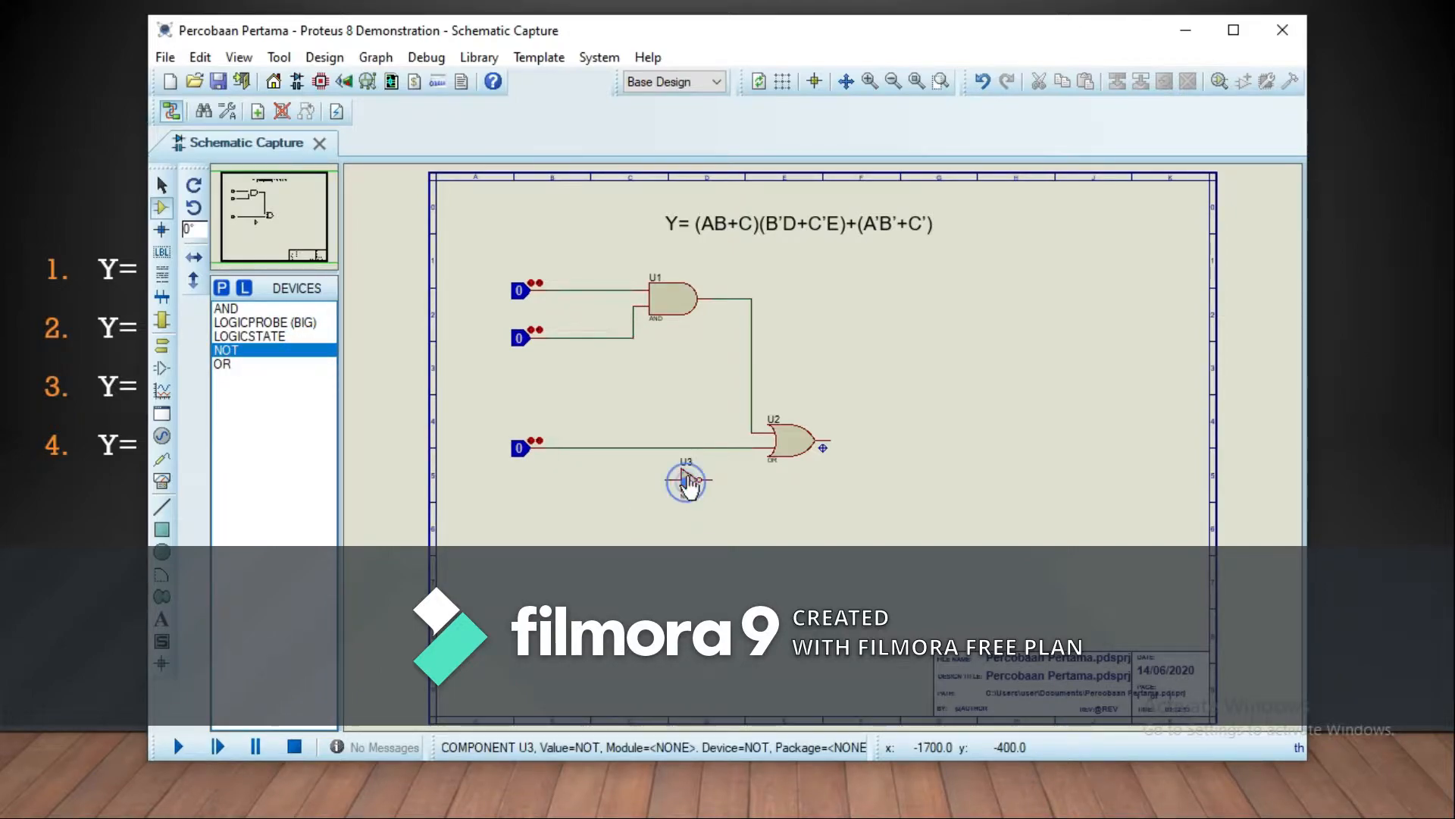
pyautogui.click(619, 338)
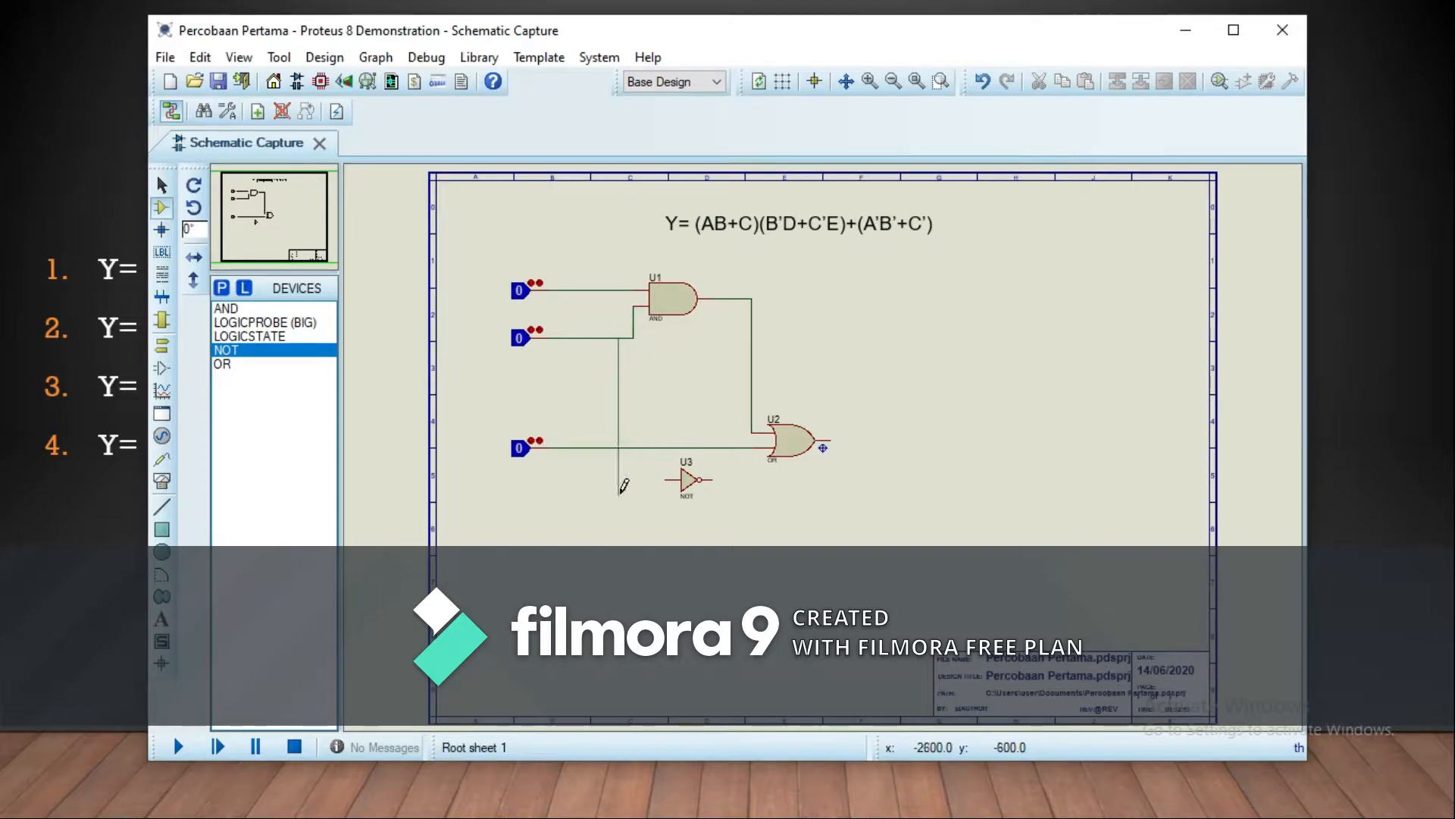
pyautogui.click(666, 479)
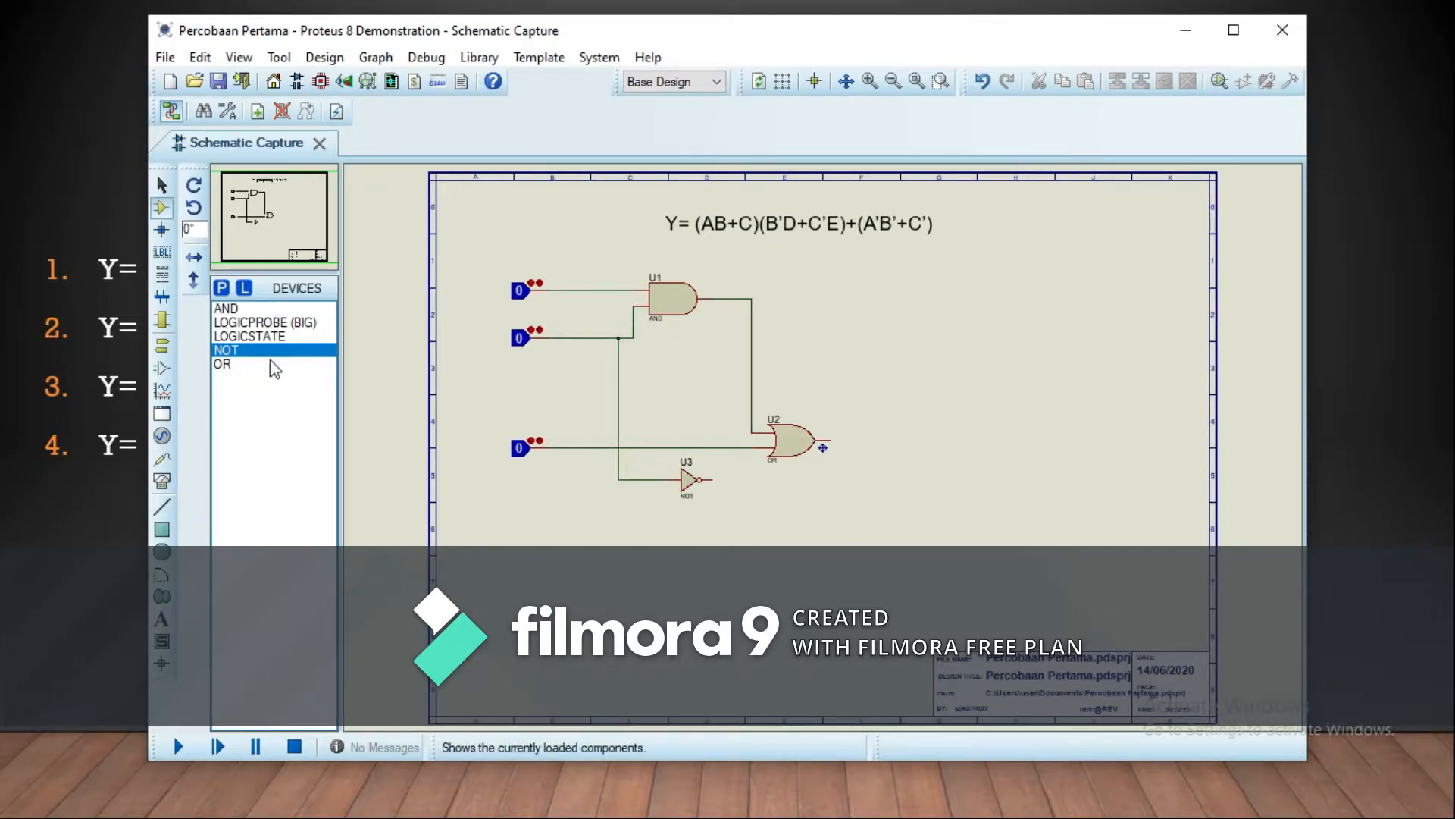
# Place a fourth LOGICSTATE input below the third one, aligned with the others.
pyautogui.click(273, 336)
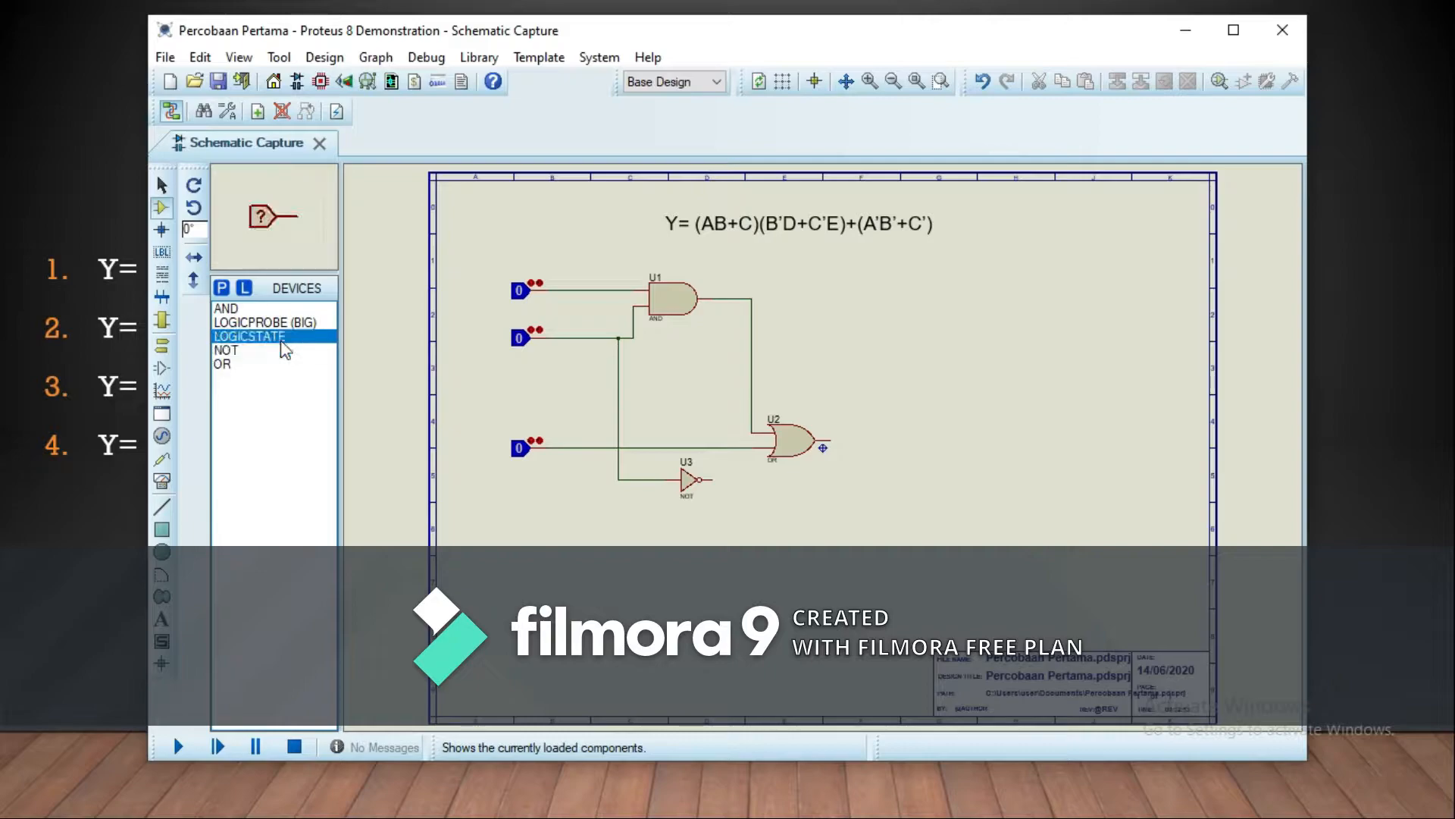
pyautogui.click(531, 529)
pyautogui.click(533, 524)
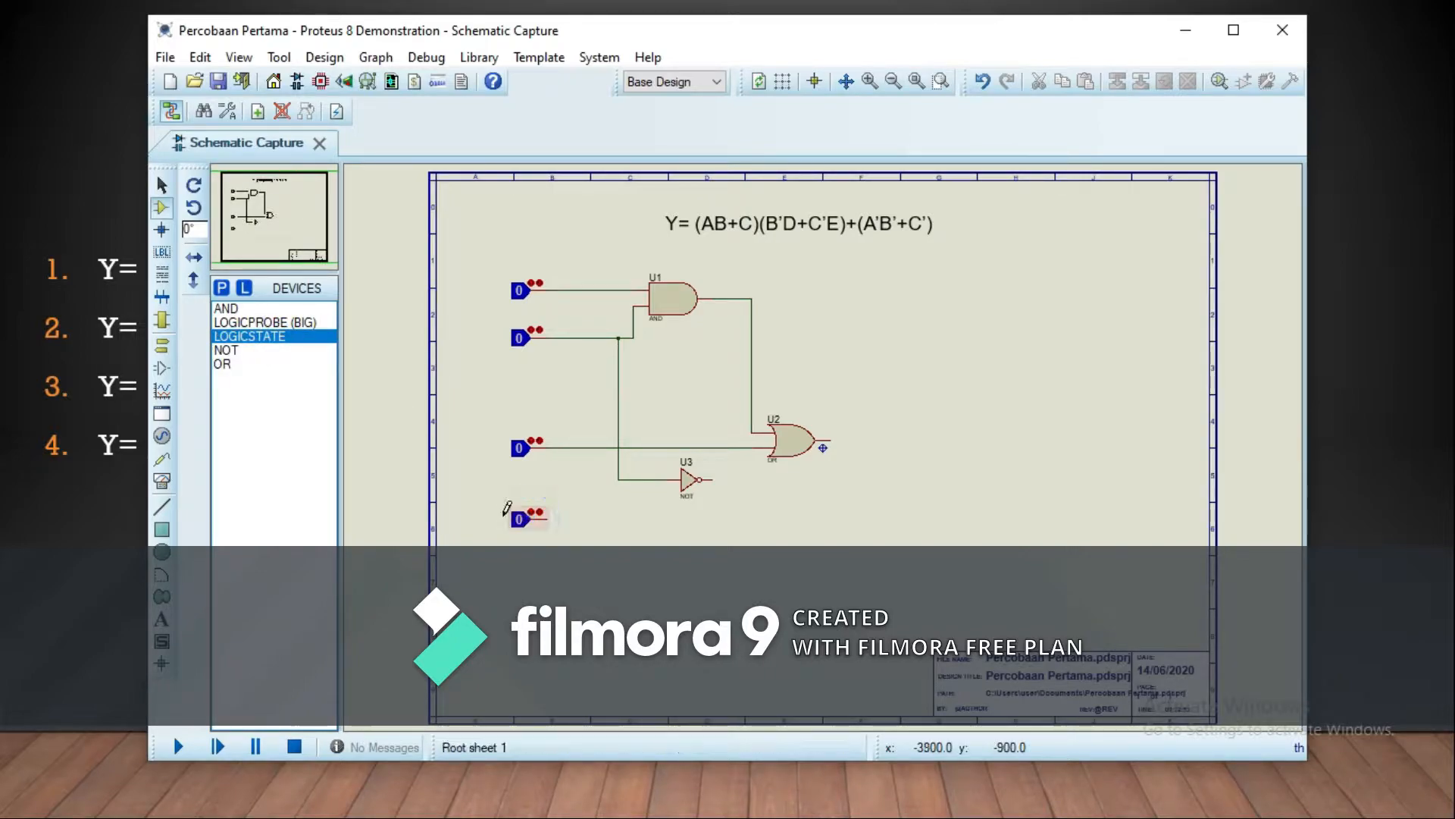
# Place a second AND gate to the right of the NOT gate, just below the OR gate.
pyautogui.click(279, 308)
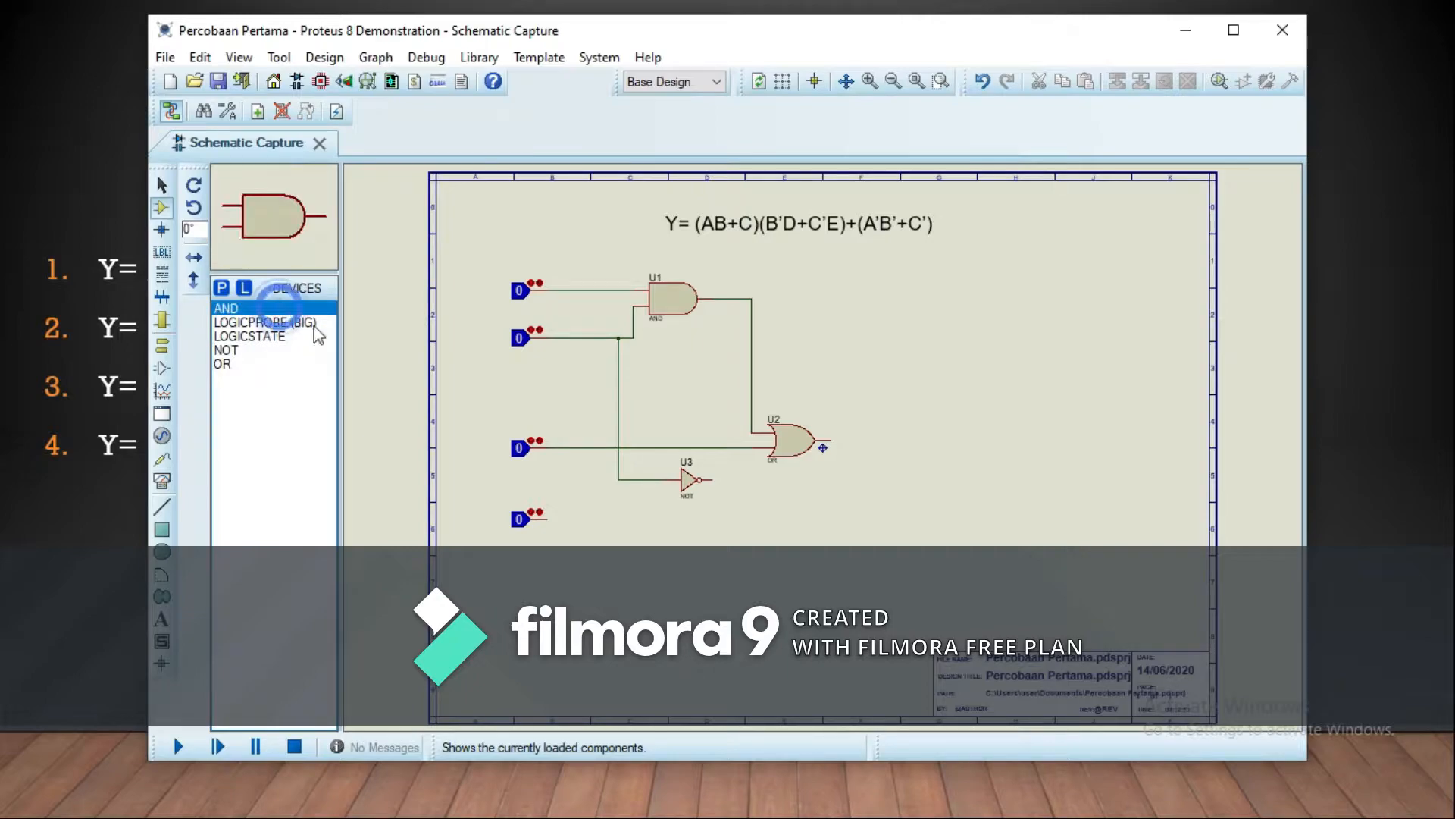
pyautogui.click(750, 500)
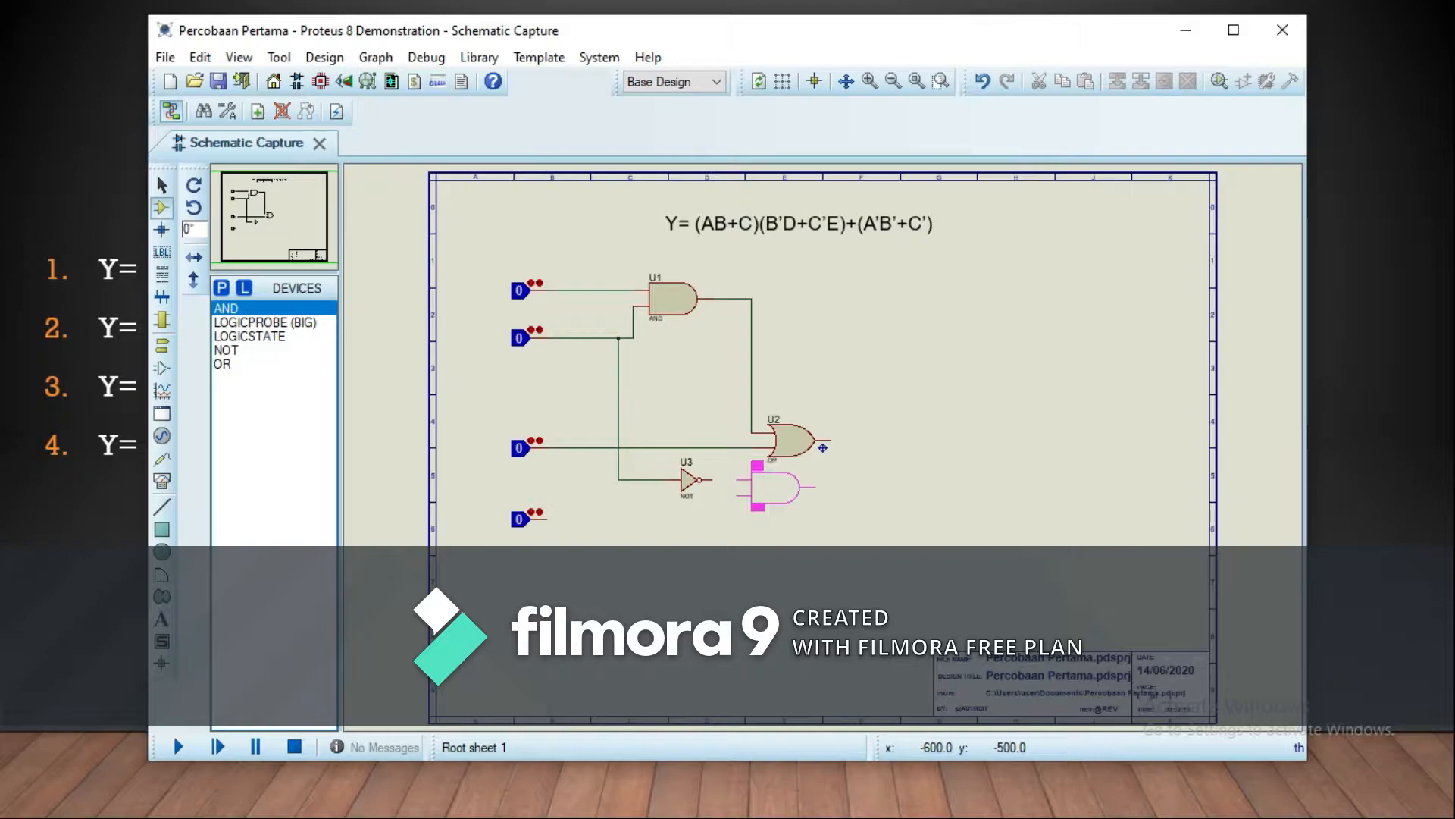
pyautogui.click(773, 486)
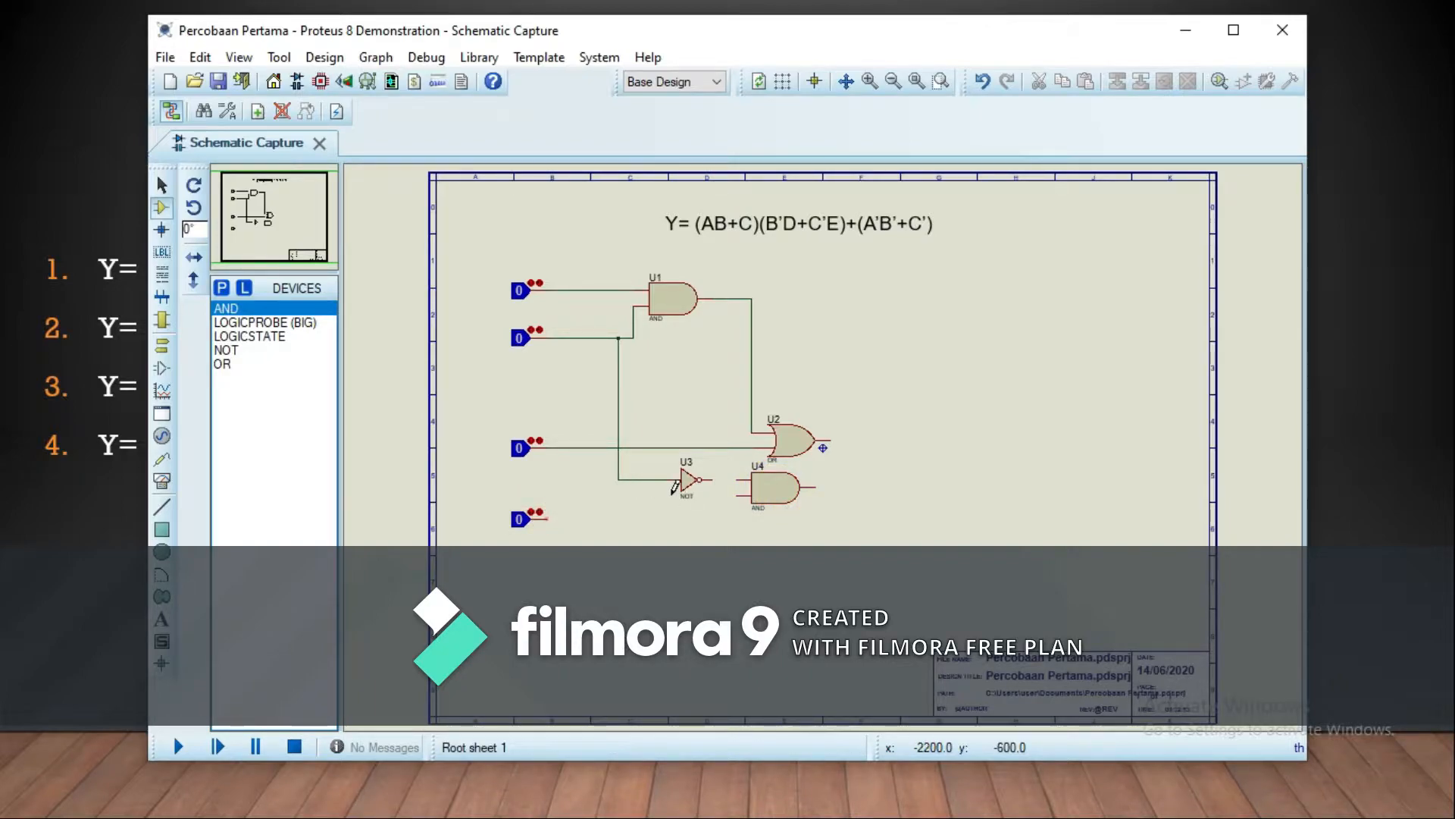
# Wire the NOT gate's output to the second AND gate's upper input and the fourth logic state to its lower input.
pyautogui.click(714, 477)
pyautogui.click(738, 479)
pyautogui.click(551, 522)
pyautogui.click(738, 494)
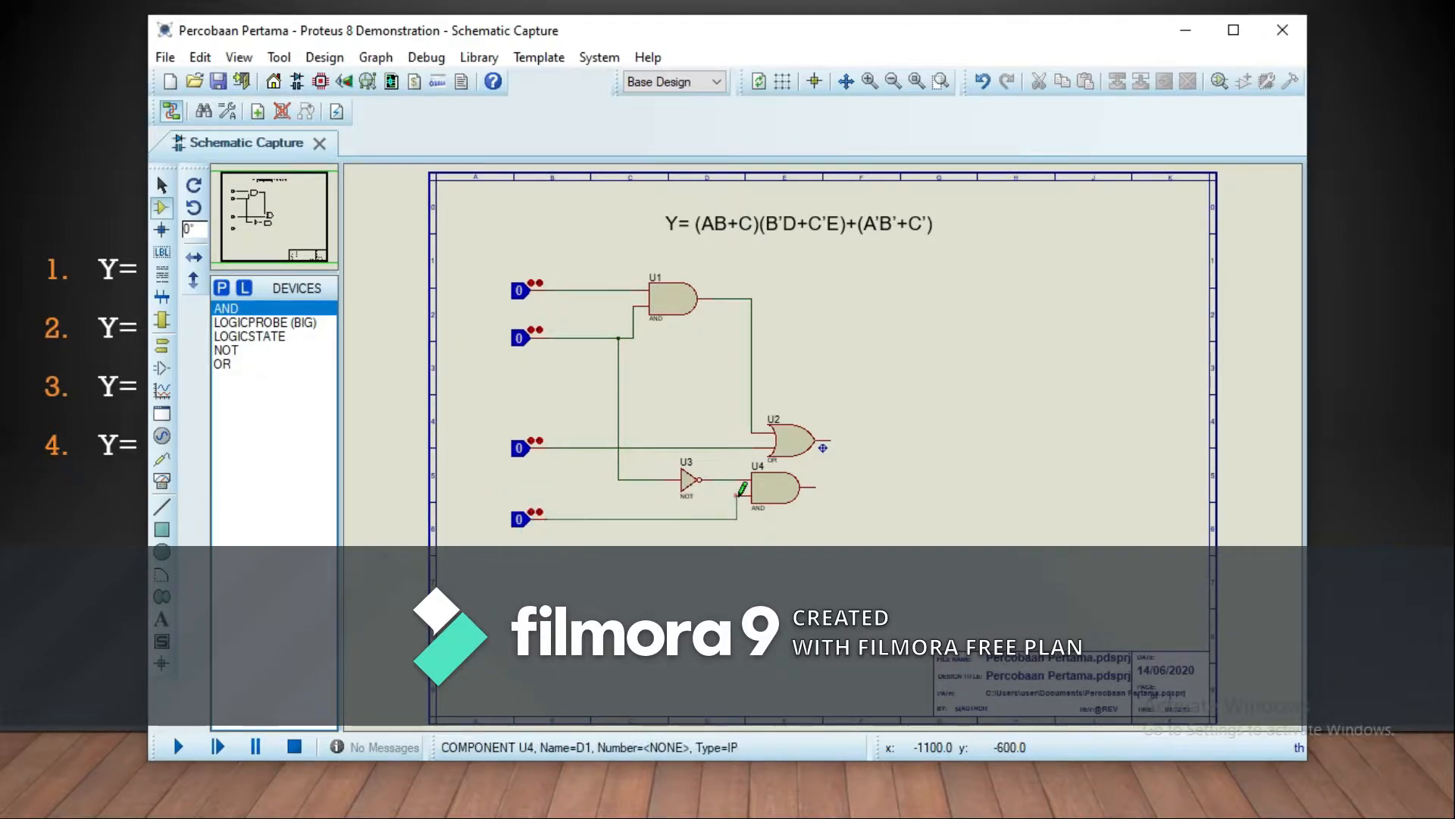
# Finish the fourth logic state's wire at U4's lower input, and add a NOT gate below U3 fed from the third logic state's wire.
pyautogui.click(738, 495)
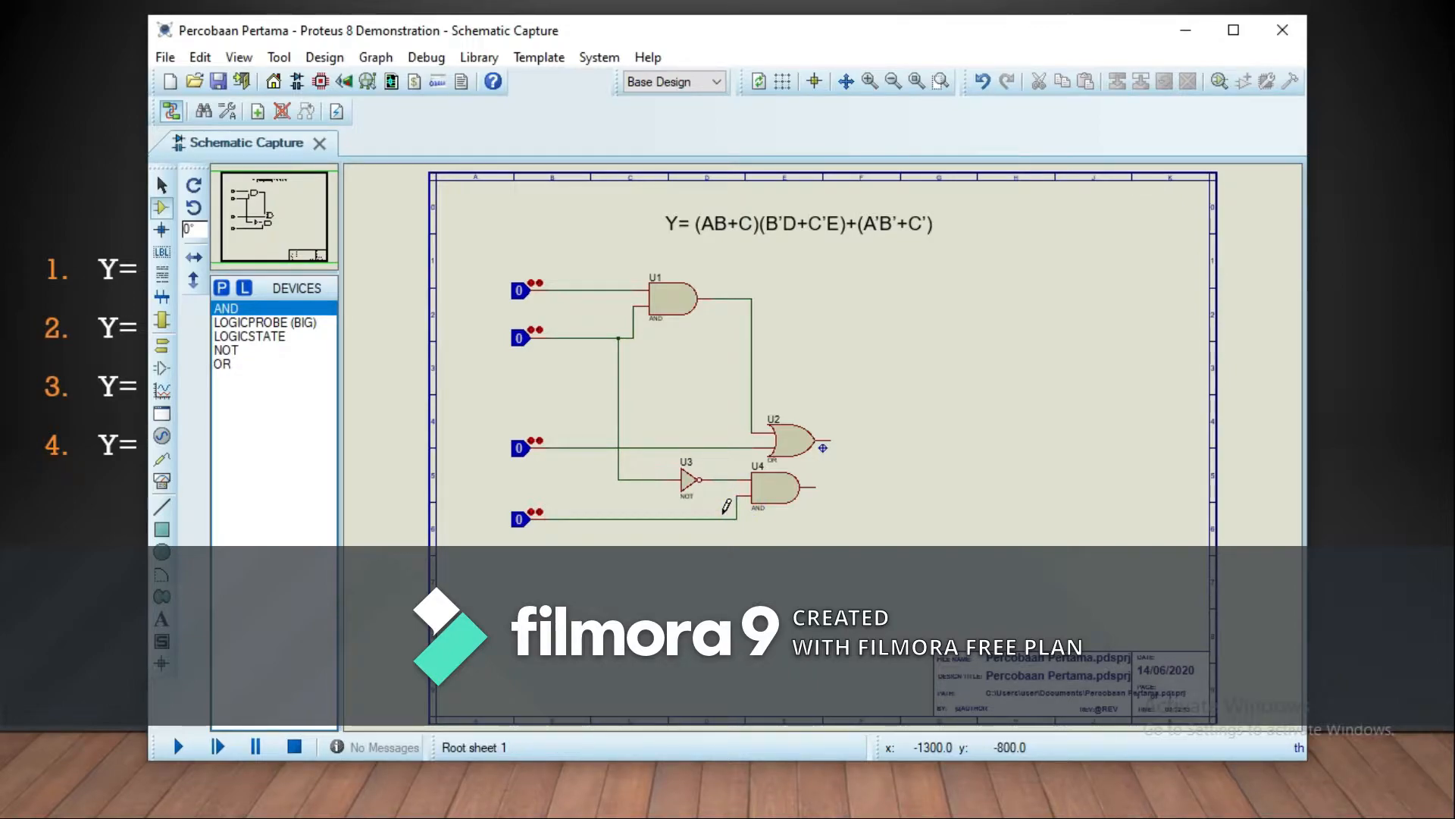
pyautogui.click(231, 351)
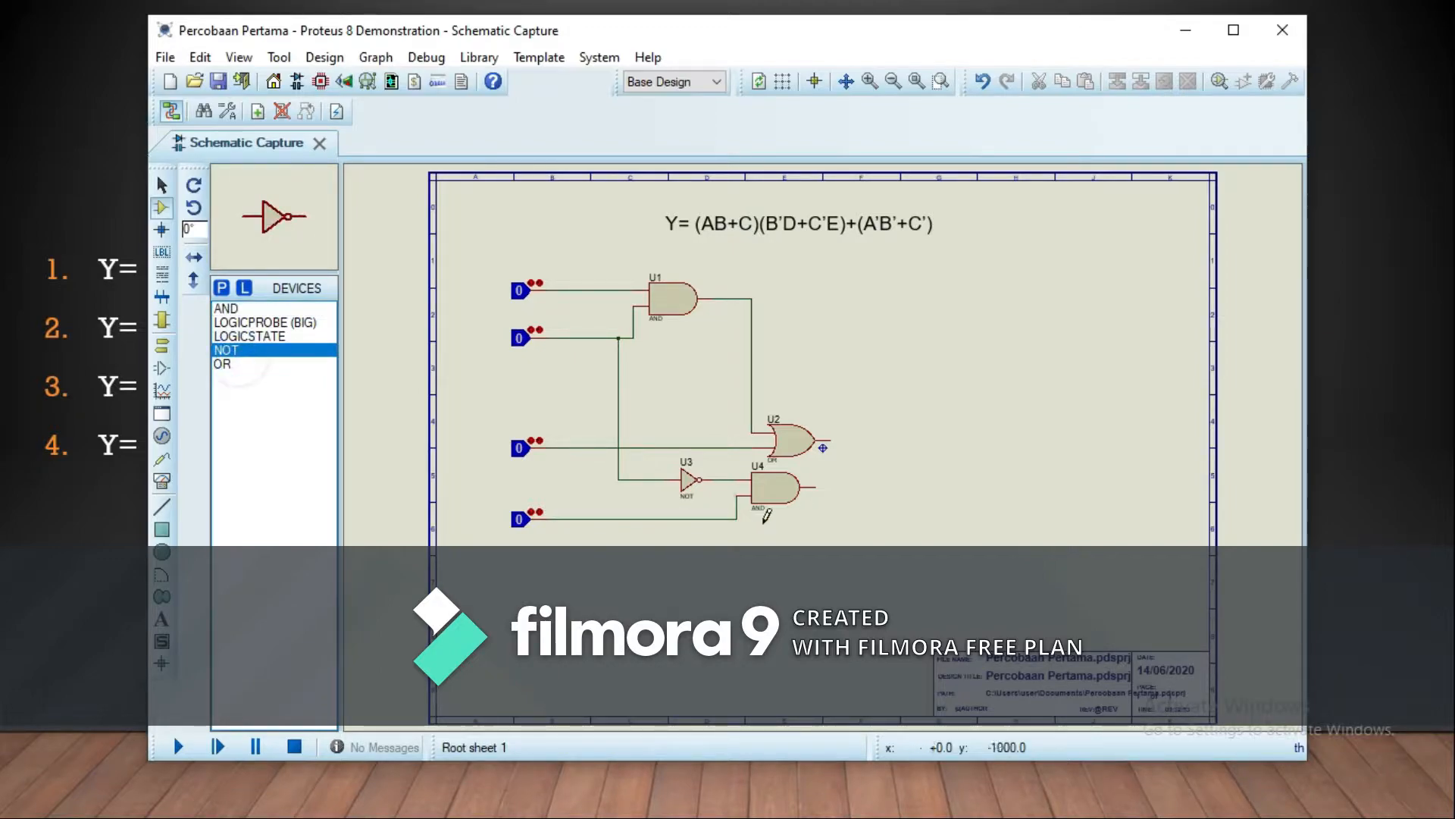
pyautogui.click(691, 536)
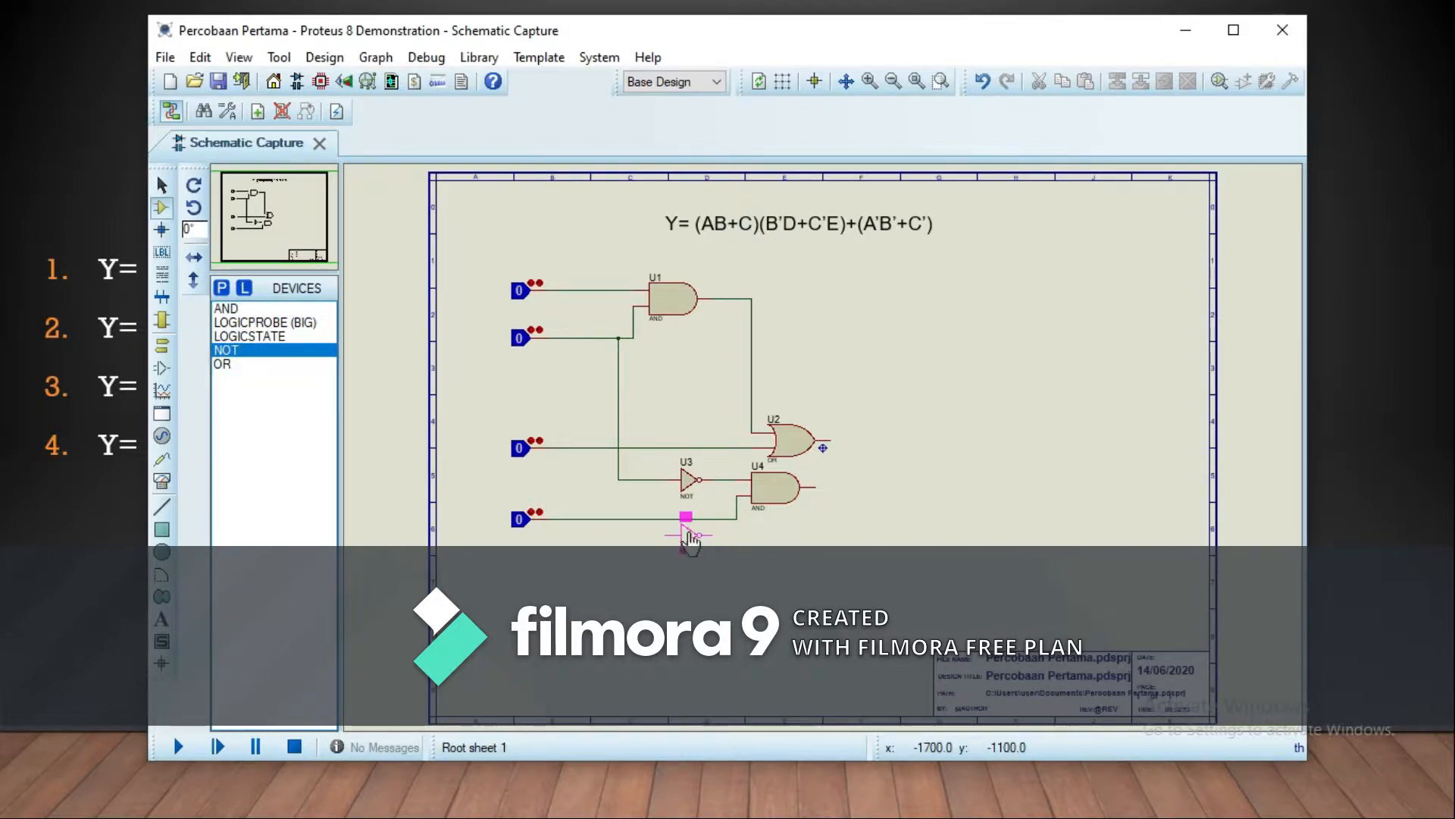
pyautogui.click(687, 531)
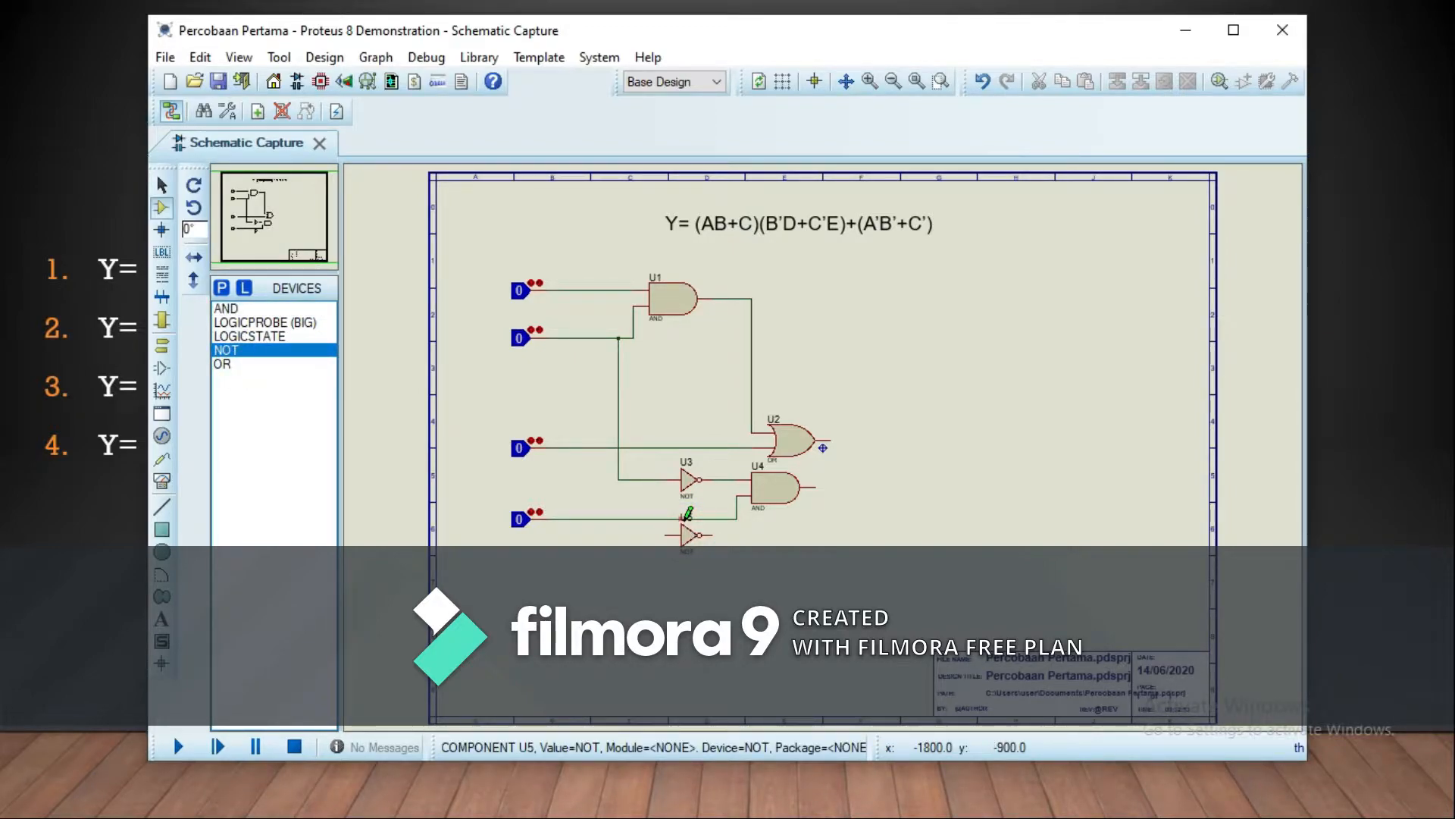
pyautogui.click(603, 446)
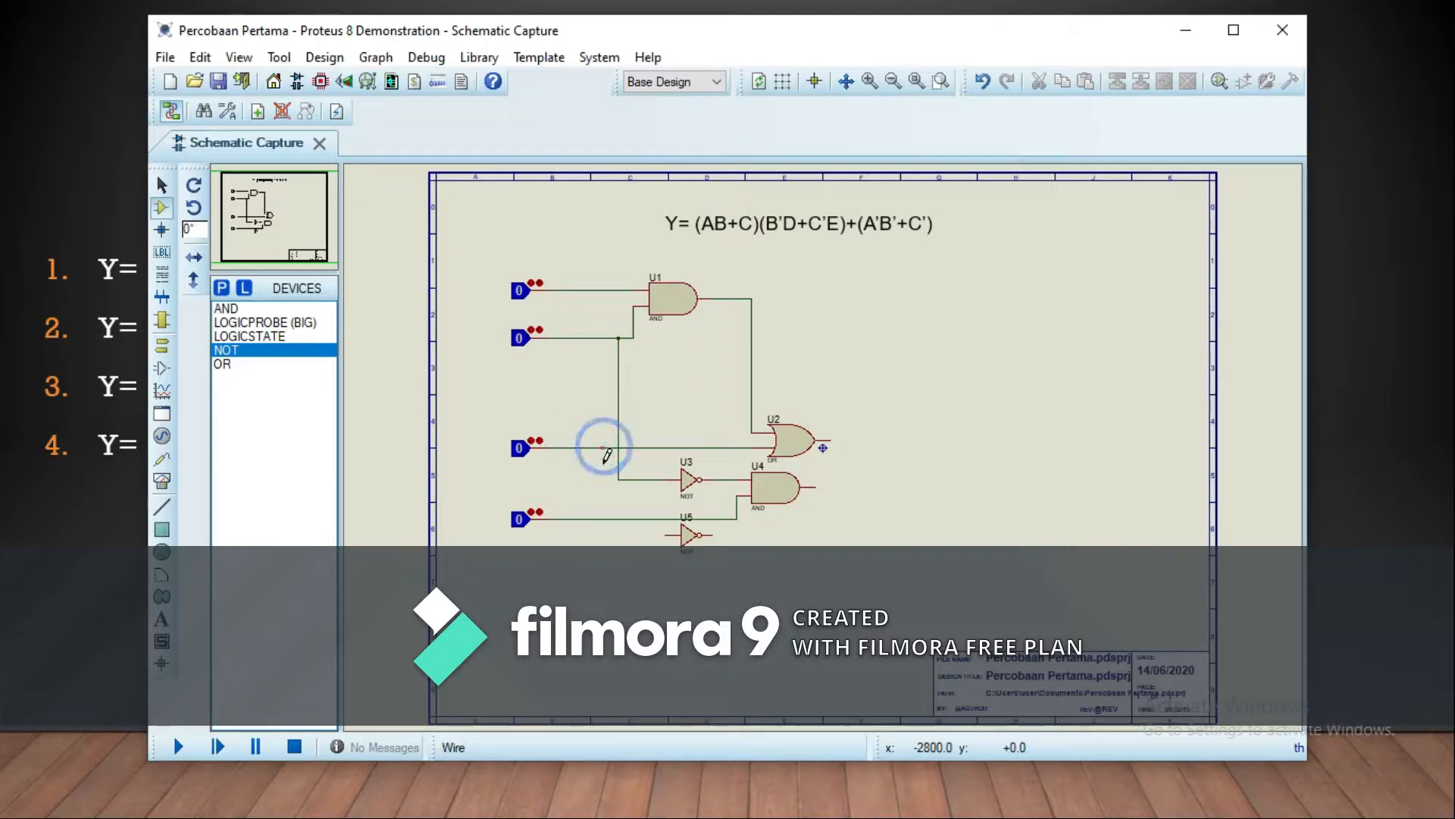
pyautogui.click(671, 534)
# Place an AND gate below U4 and wire its inputs to the lower NOT gate's output and the first logic state's wire.
pyautogui.click(261, 308)
pyautogui.click(770, 544)
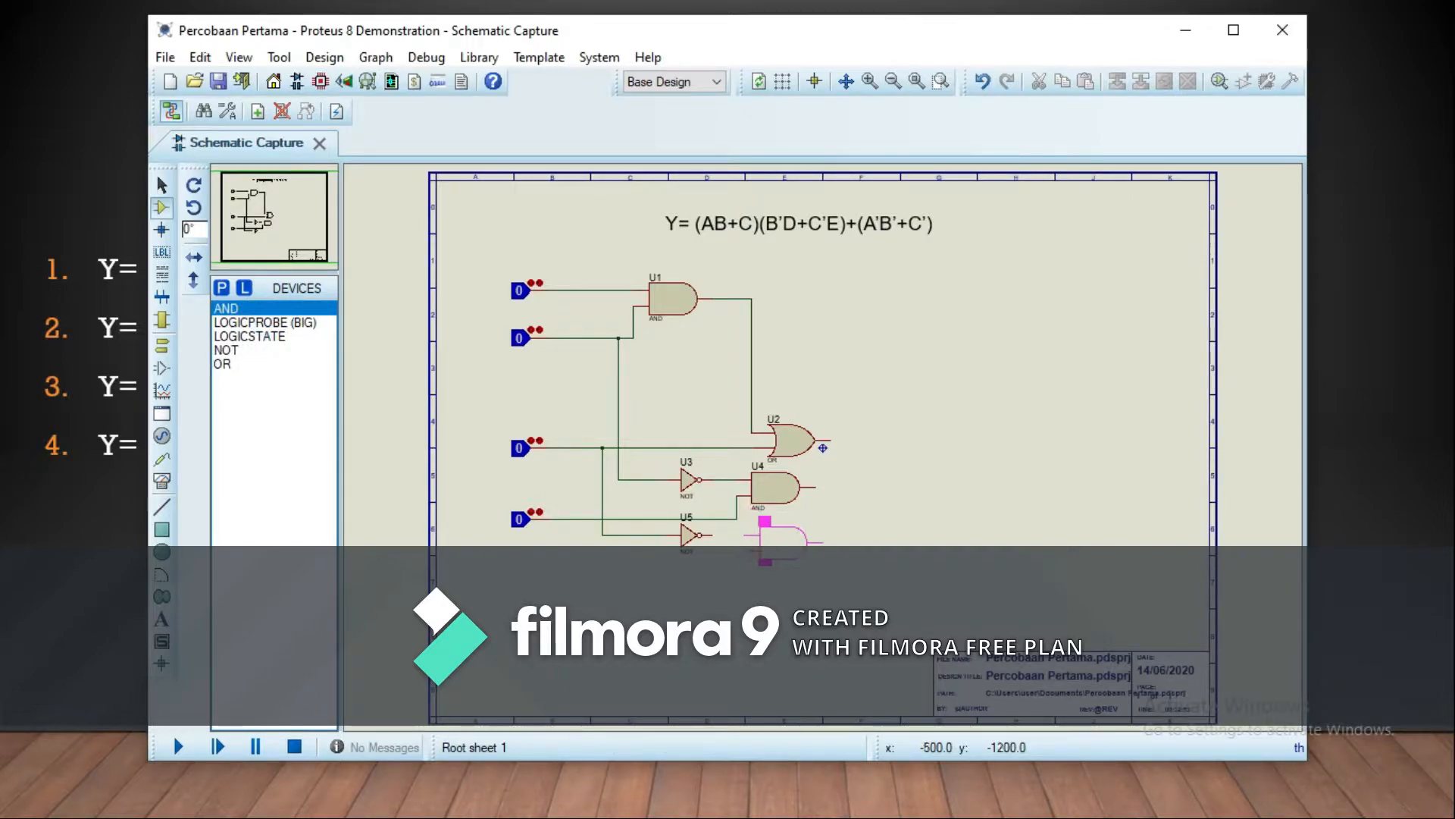
pyautogui.click(781, 542)
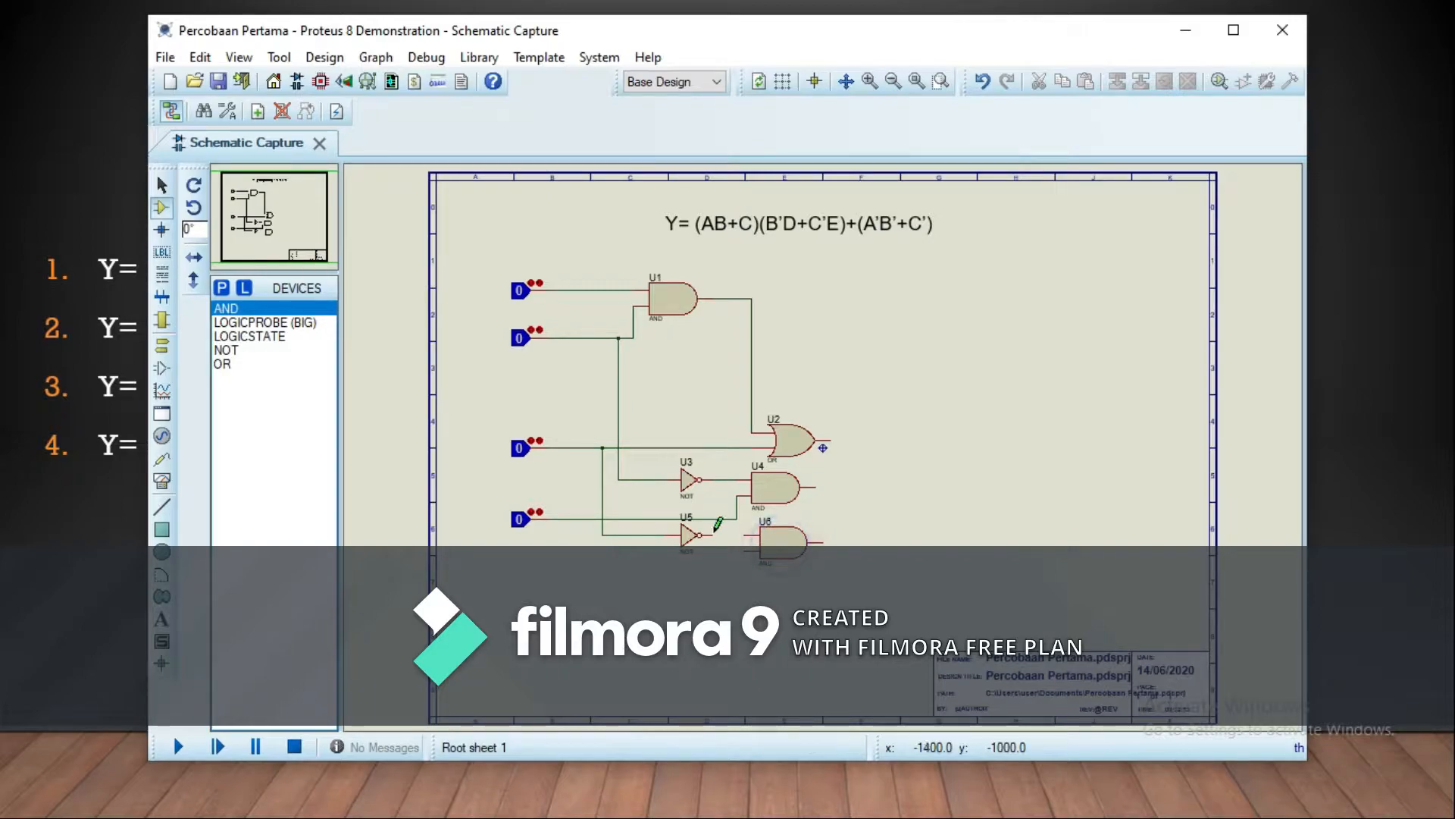
pyautogui.click(715, 536)
pyautogui.click(746, 535)
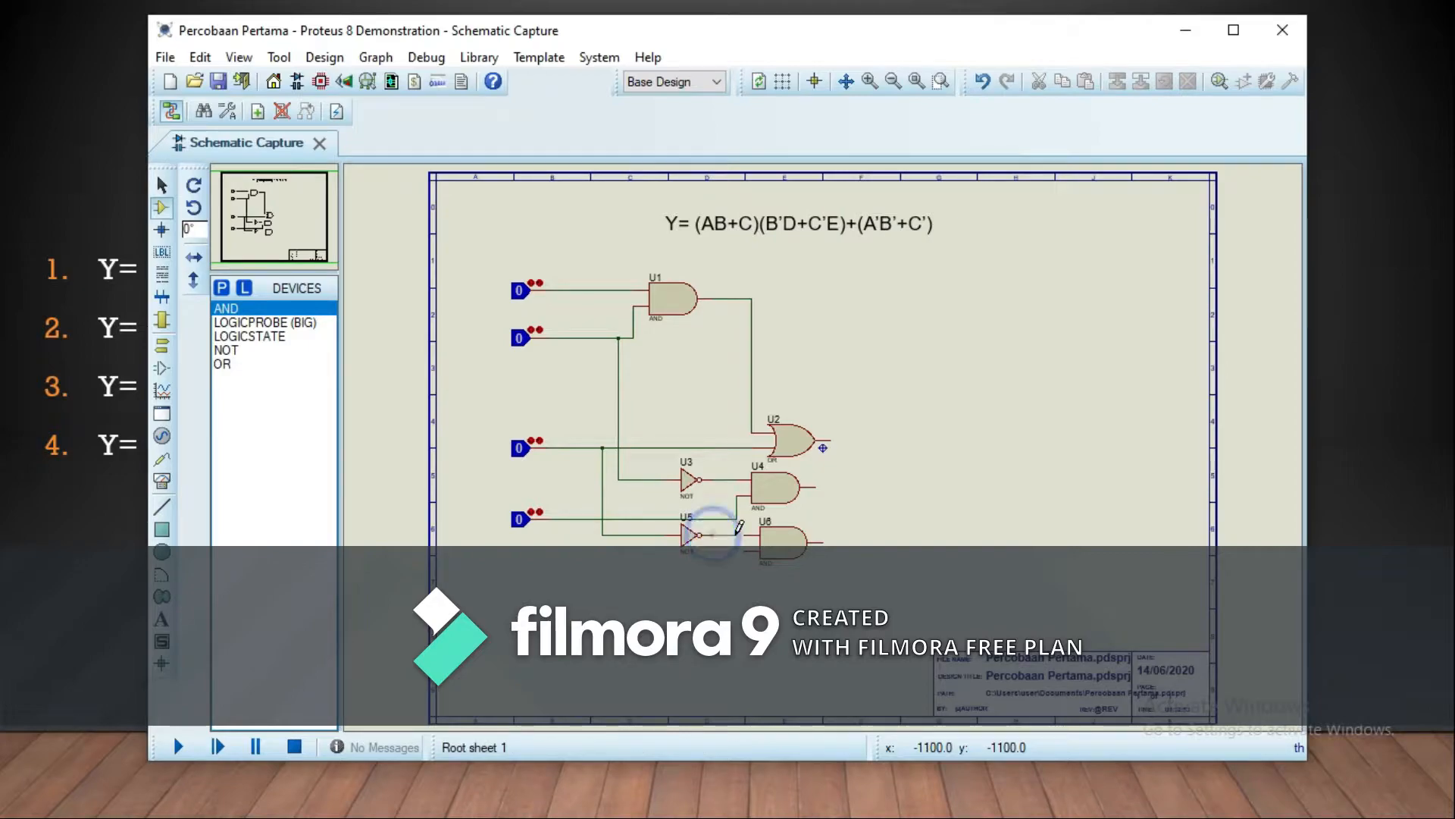
pyautogui.click(742, 534)
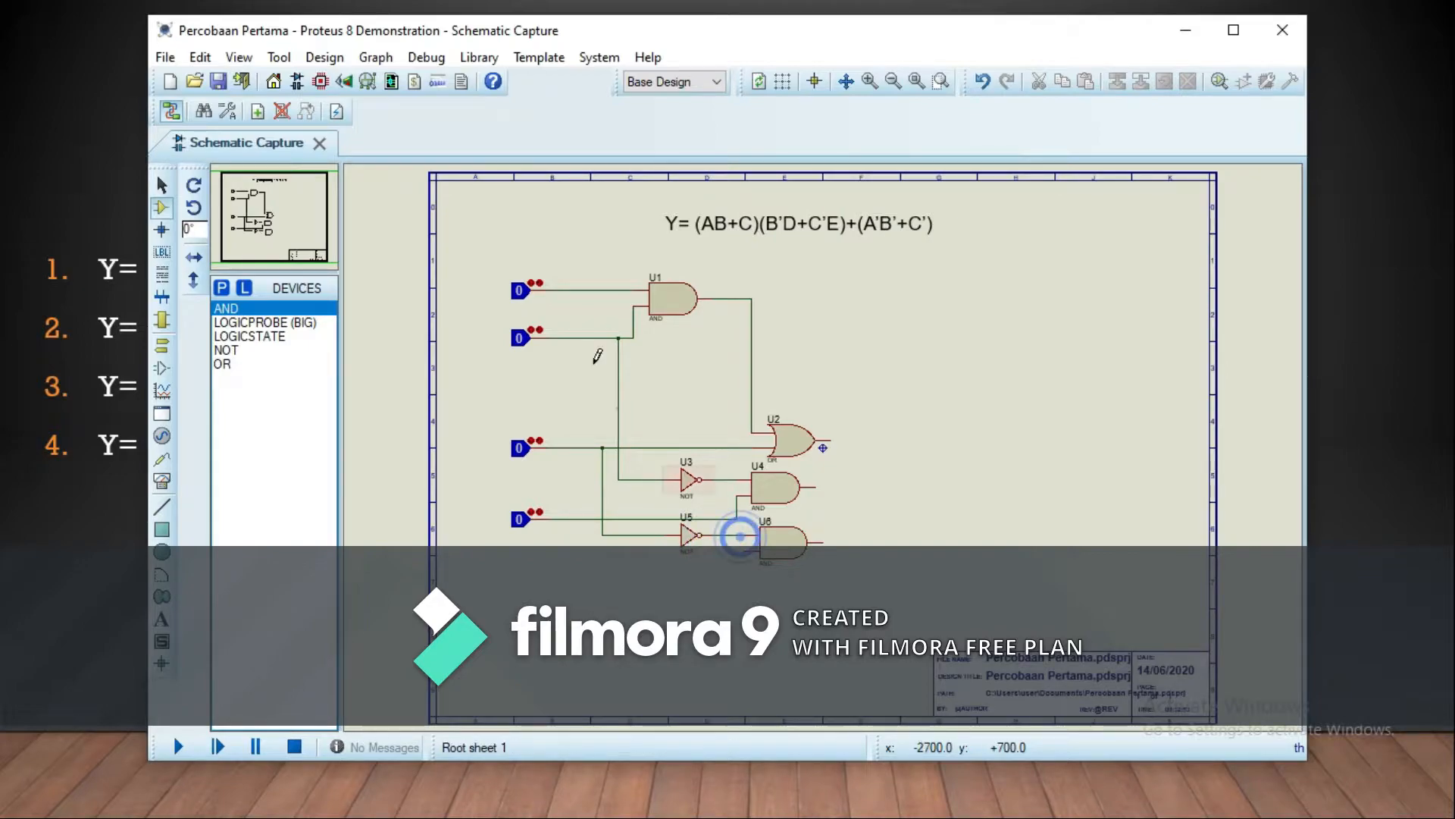
pyautogui.click(586, 290)
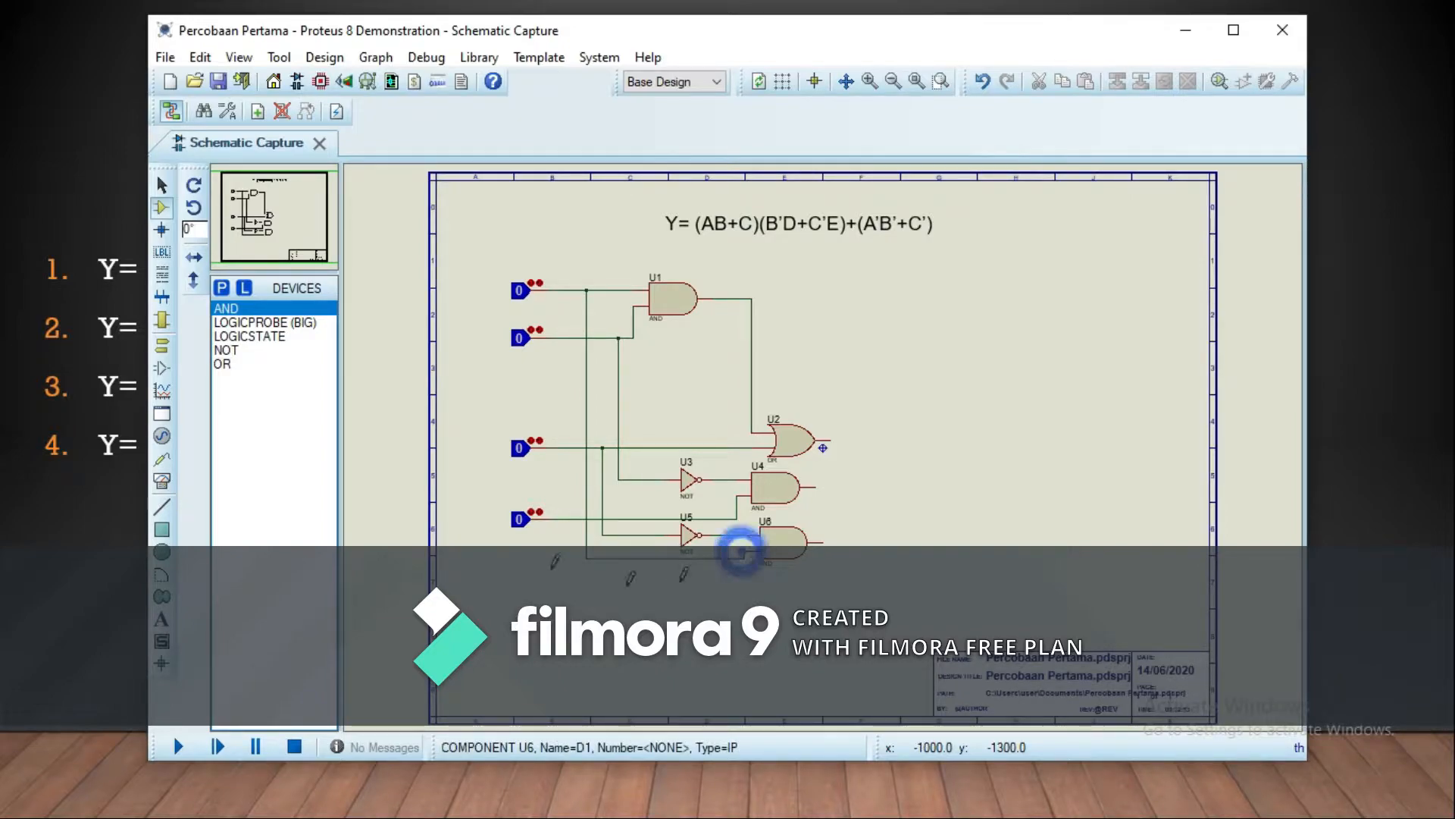
pyautogui.click(744, 550)
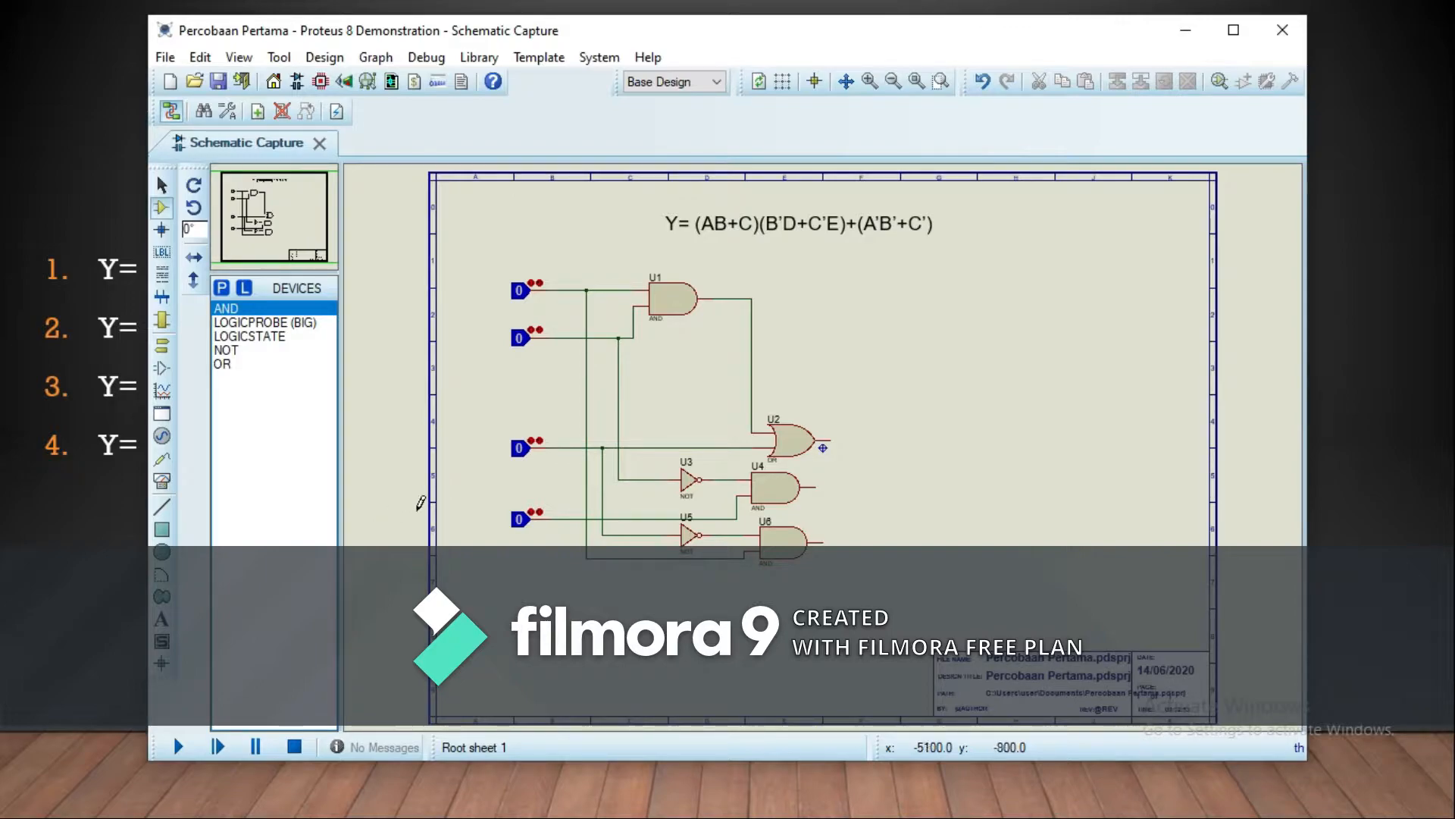
# Place an OR gate to the right of AND gates U4 and U6, and wire their outputs to its two inputs.
pyautogui.click(227, 364)
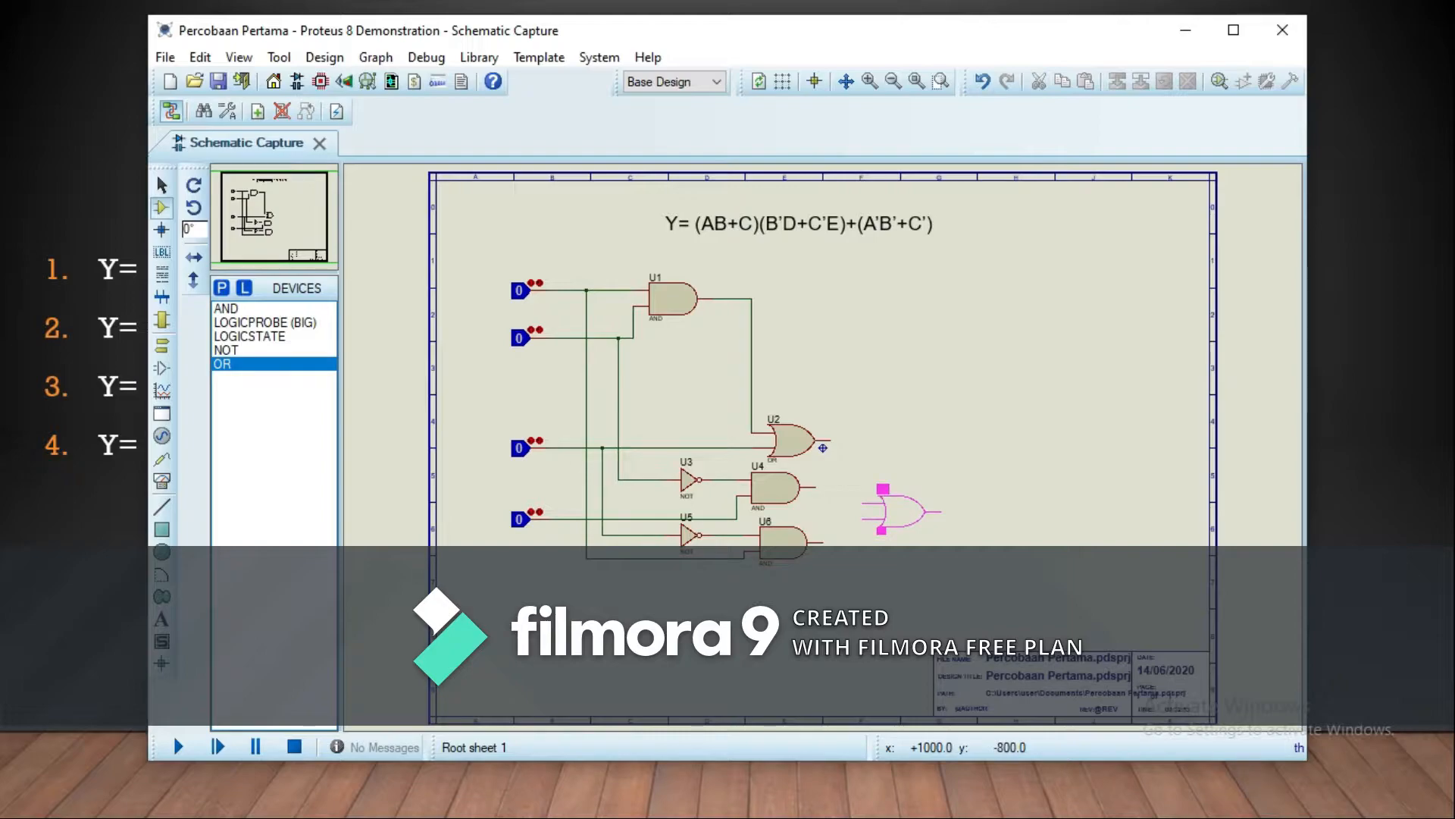
pyautogui.click(902, 512)
pyautogui.click(821, 486)
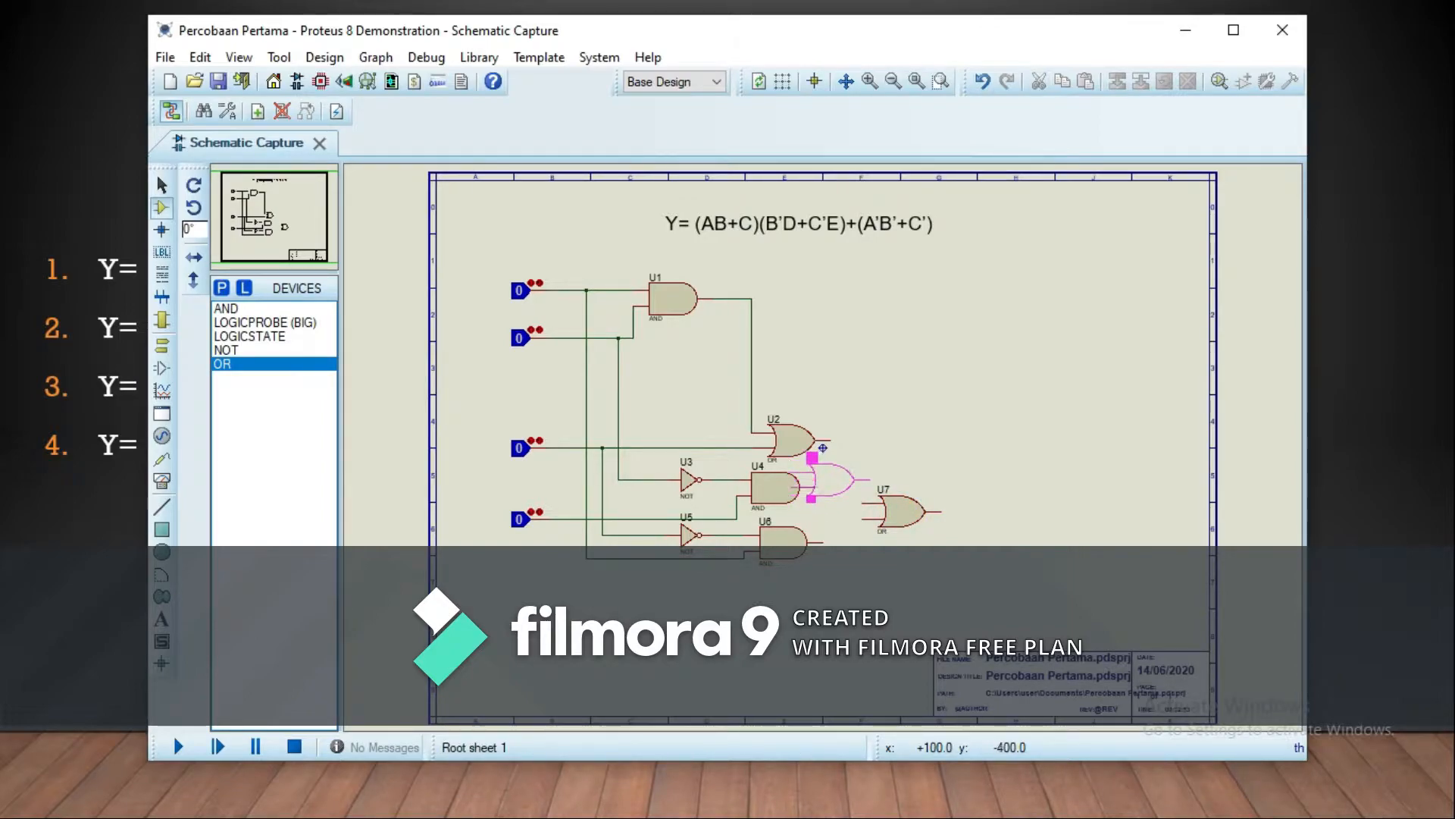
pyautogui.rightClick(830, 479)
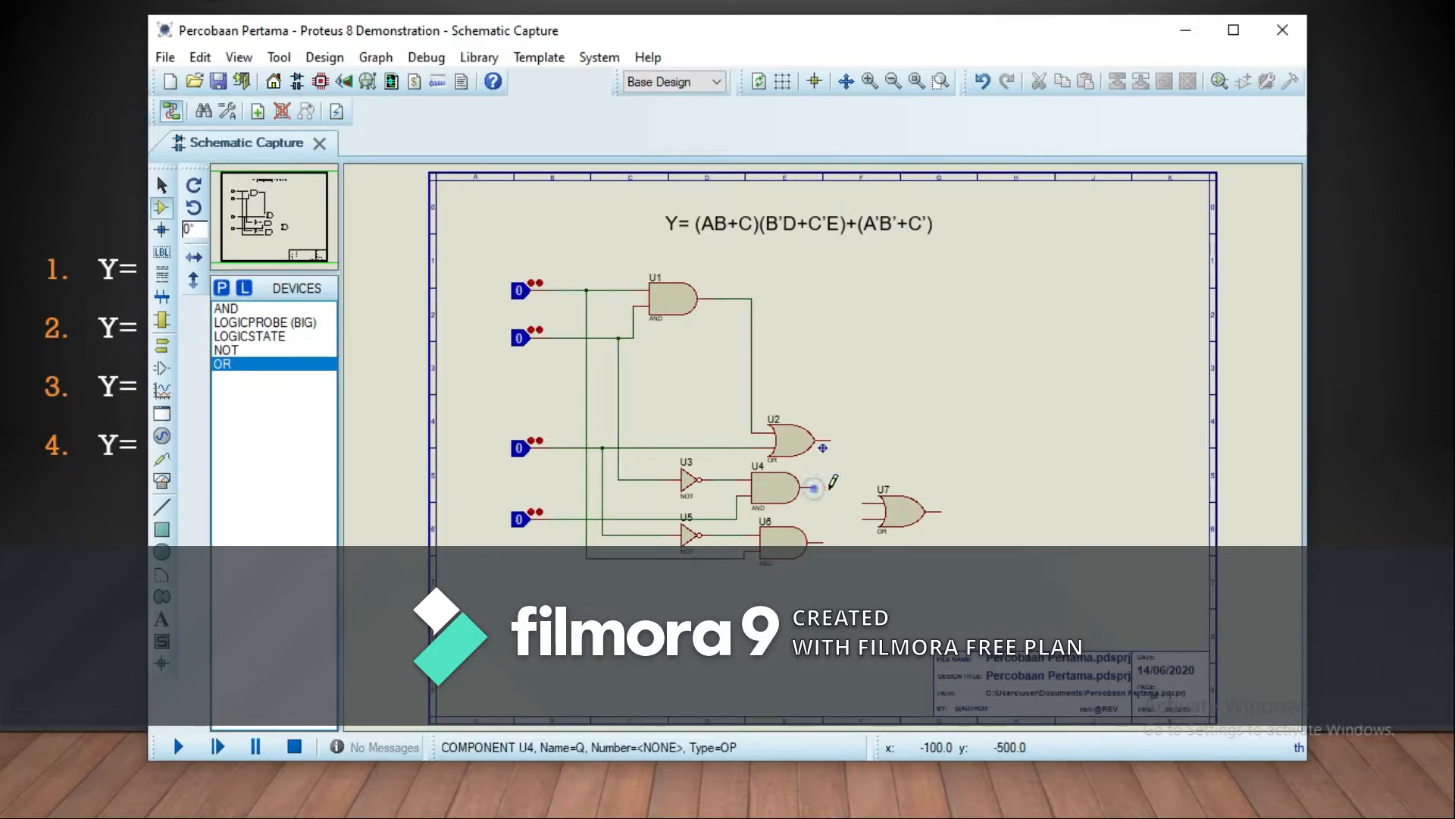
pyautogui.click(815, 486)
pyautogui.click(863, 500)
pyautogui.click(817, 541)
pyautogui.click(865, 519)
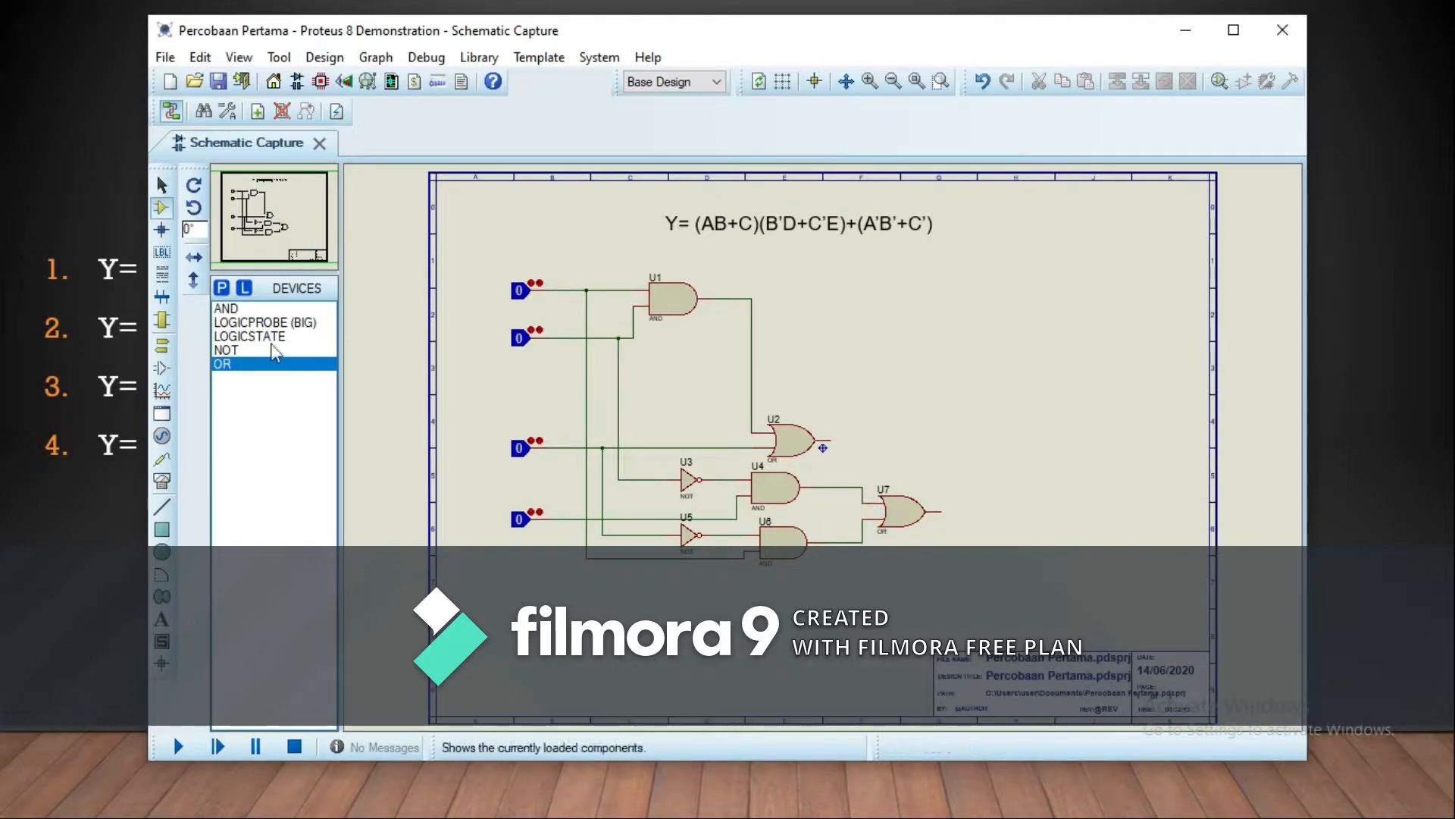
# Place an AND gate below the existing gates, with the first logic state wired to its upper input and the second to its lower input.
pyautogui.click(226, 309)
pyautogui.click(630, 592)
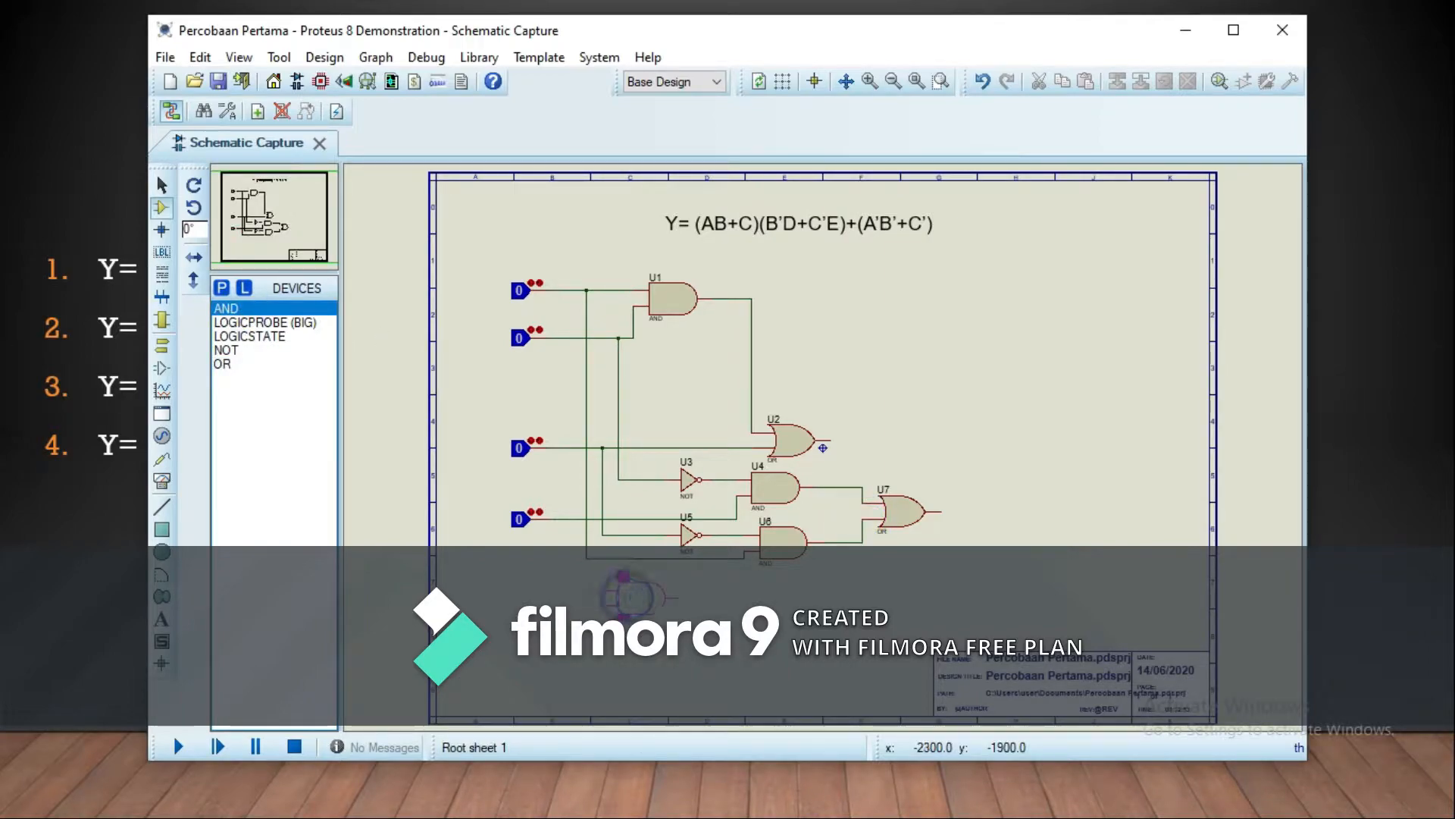
pyautogui.click(580, 290)
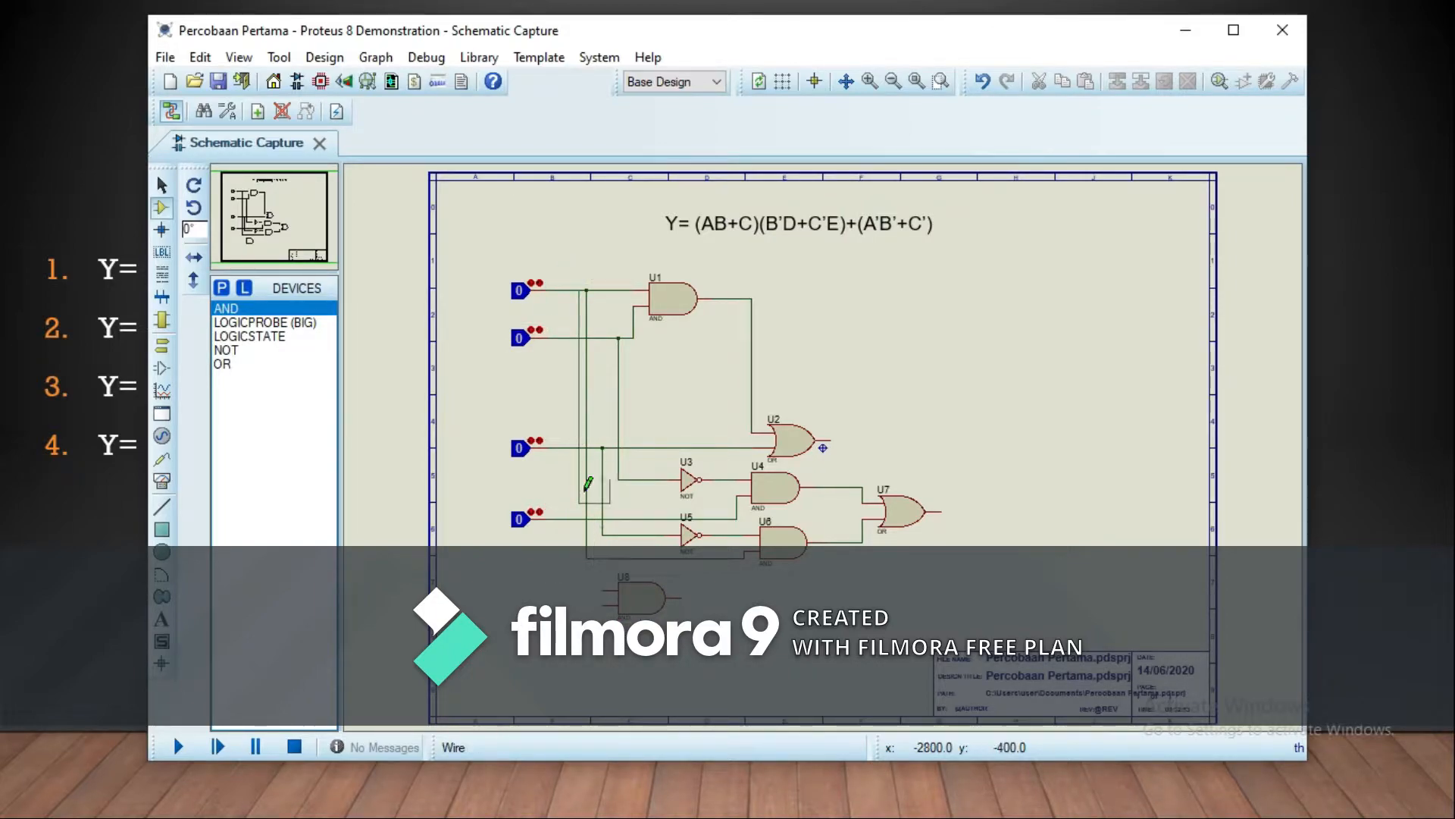
pyautogui.click(608, 590)
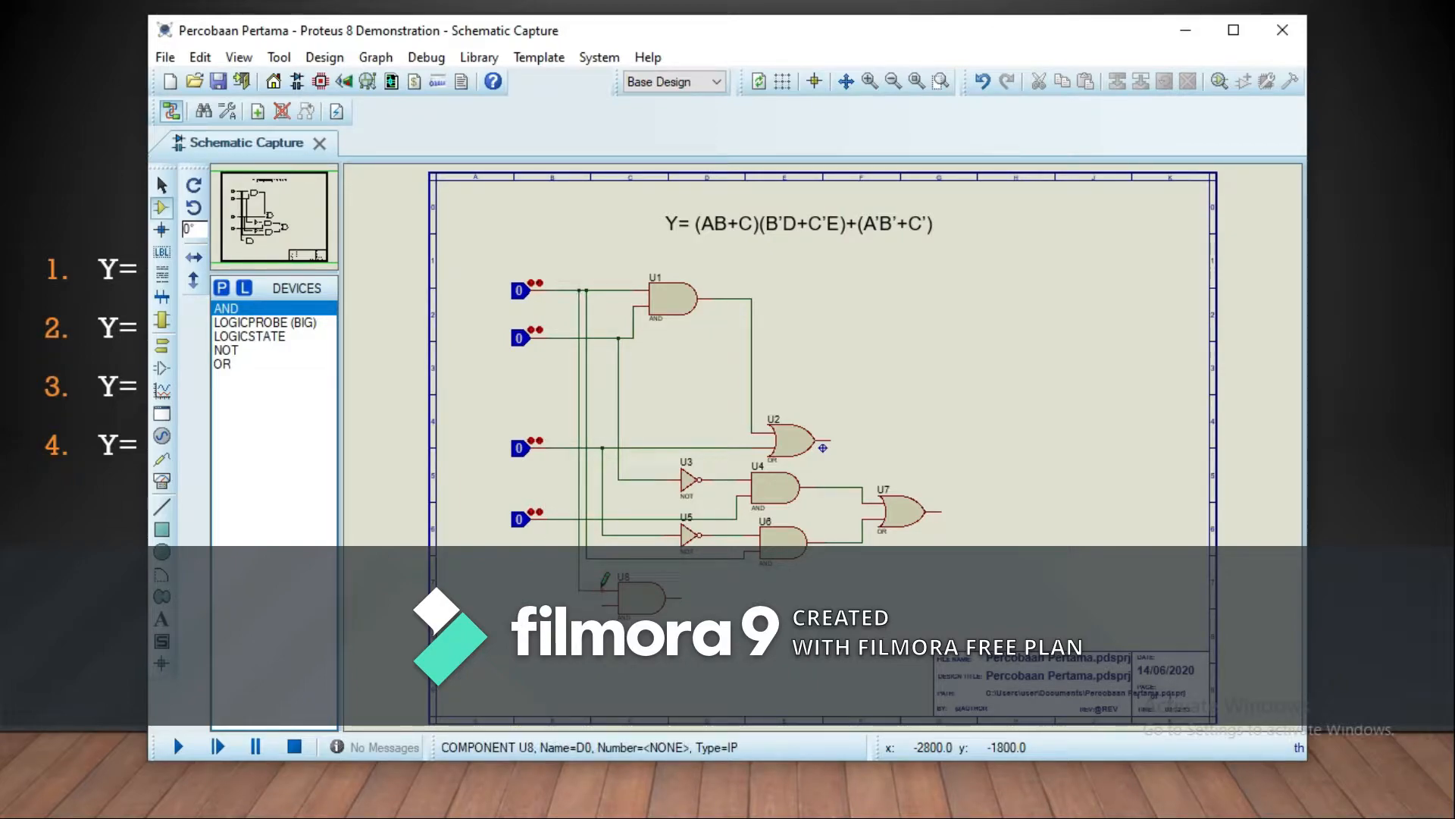
pyautogui.click(554, 337)
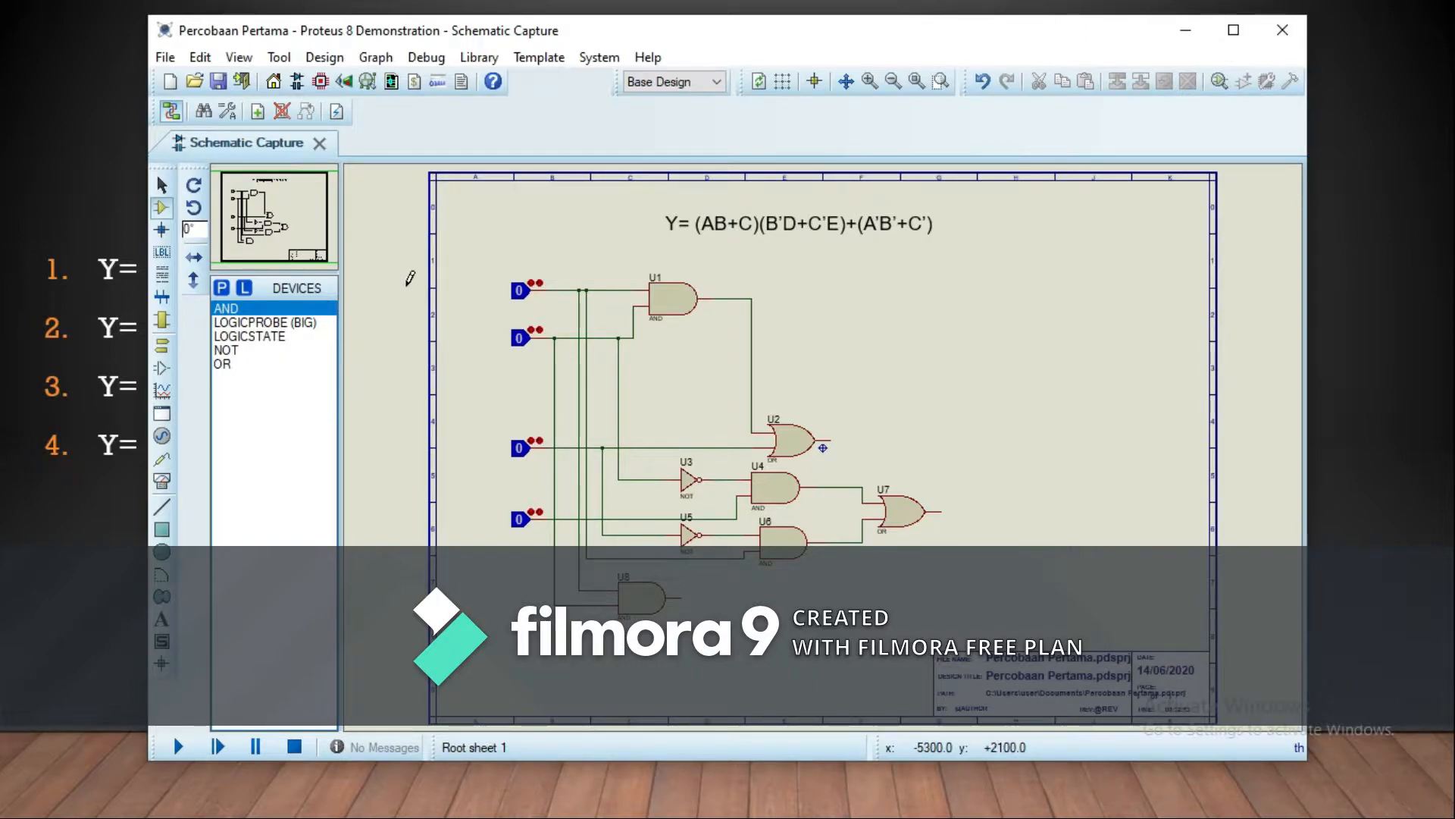
# Place a third NOT gate below U6, slightly above and to the right of the bottom AND gate.
pyautogui.click(272, 352)
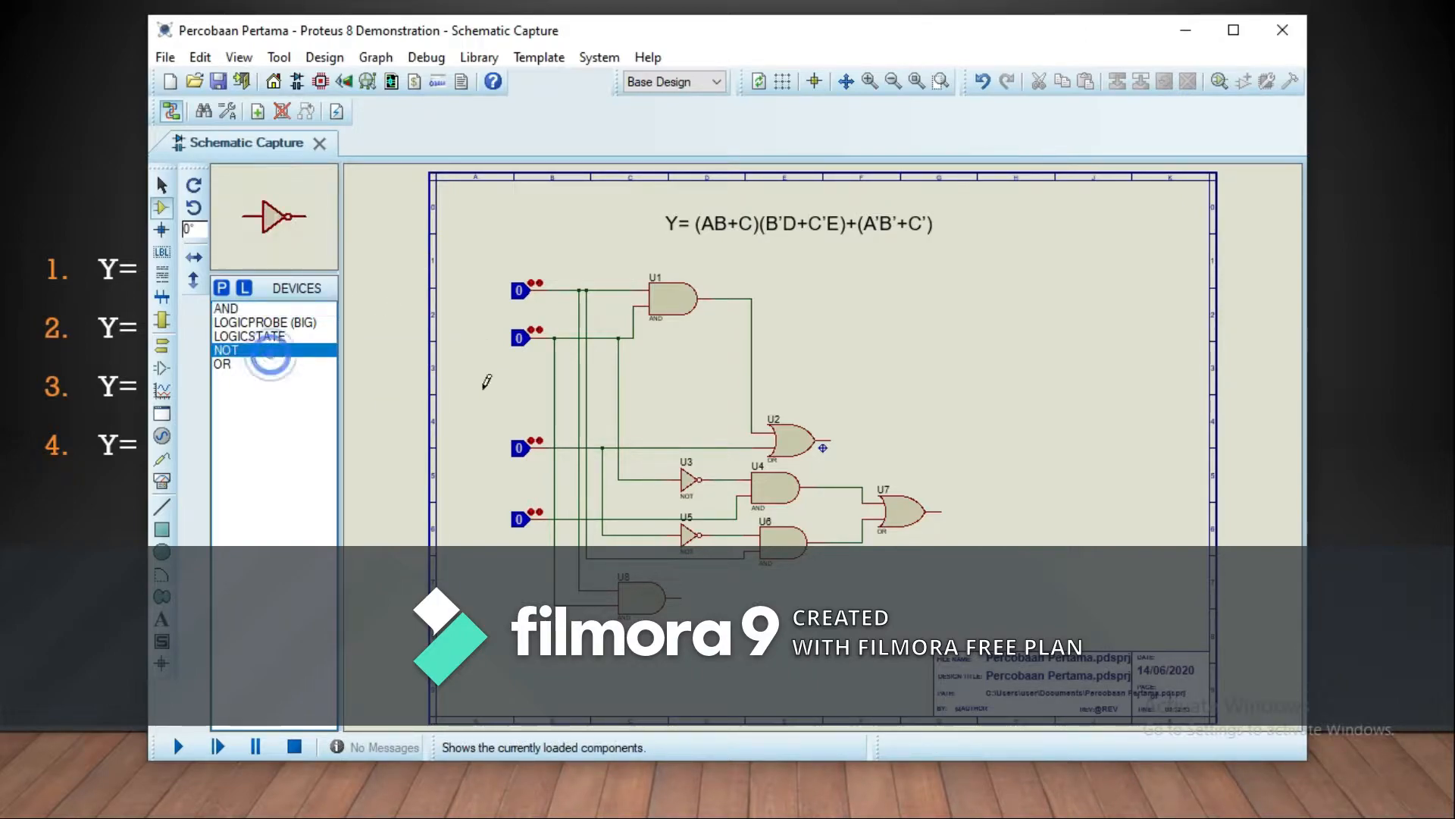
pyautogui.click(705, 574)
pyautogui.click(722, 578)
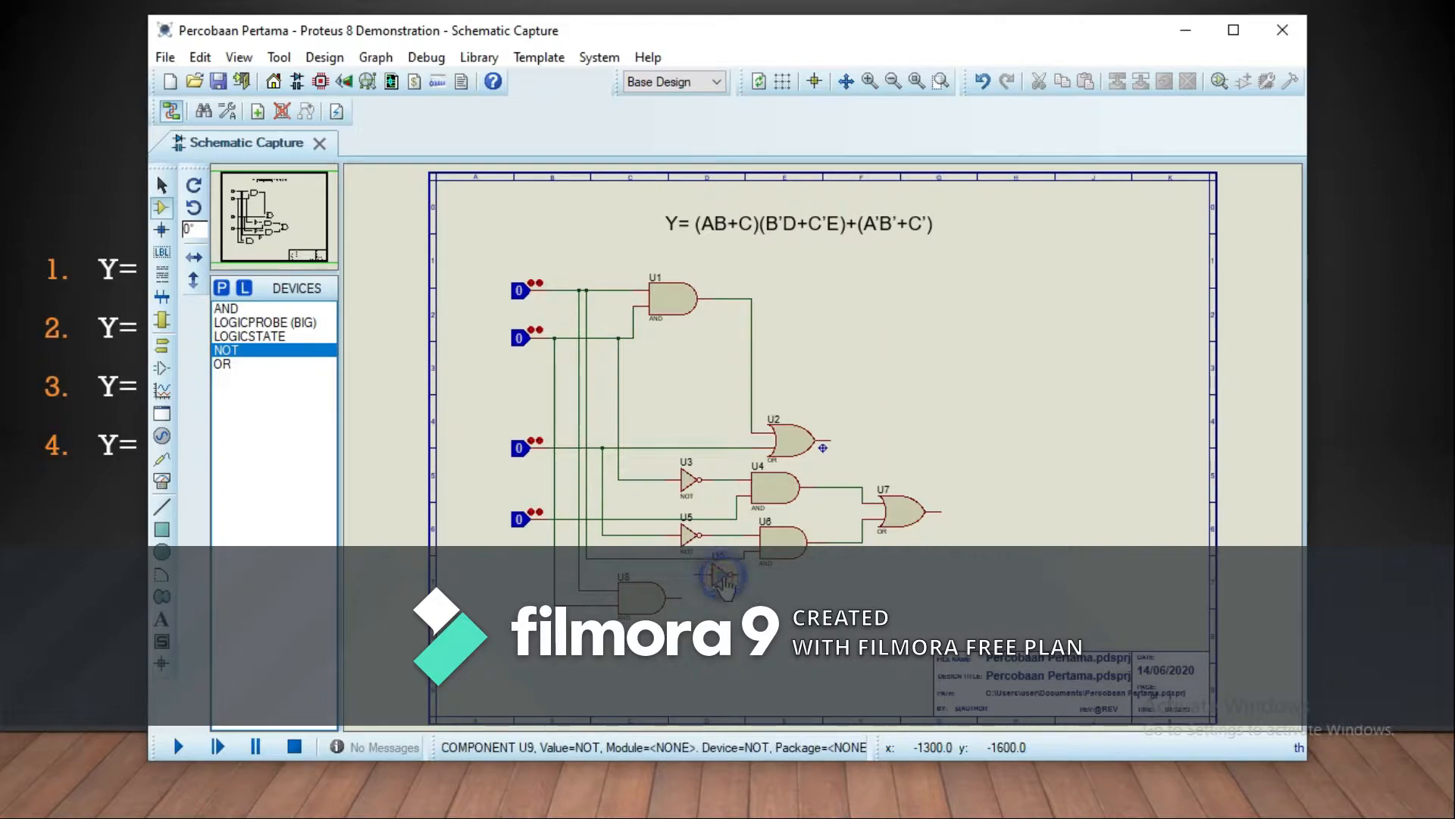
pyautogui.click(608, 448)
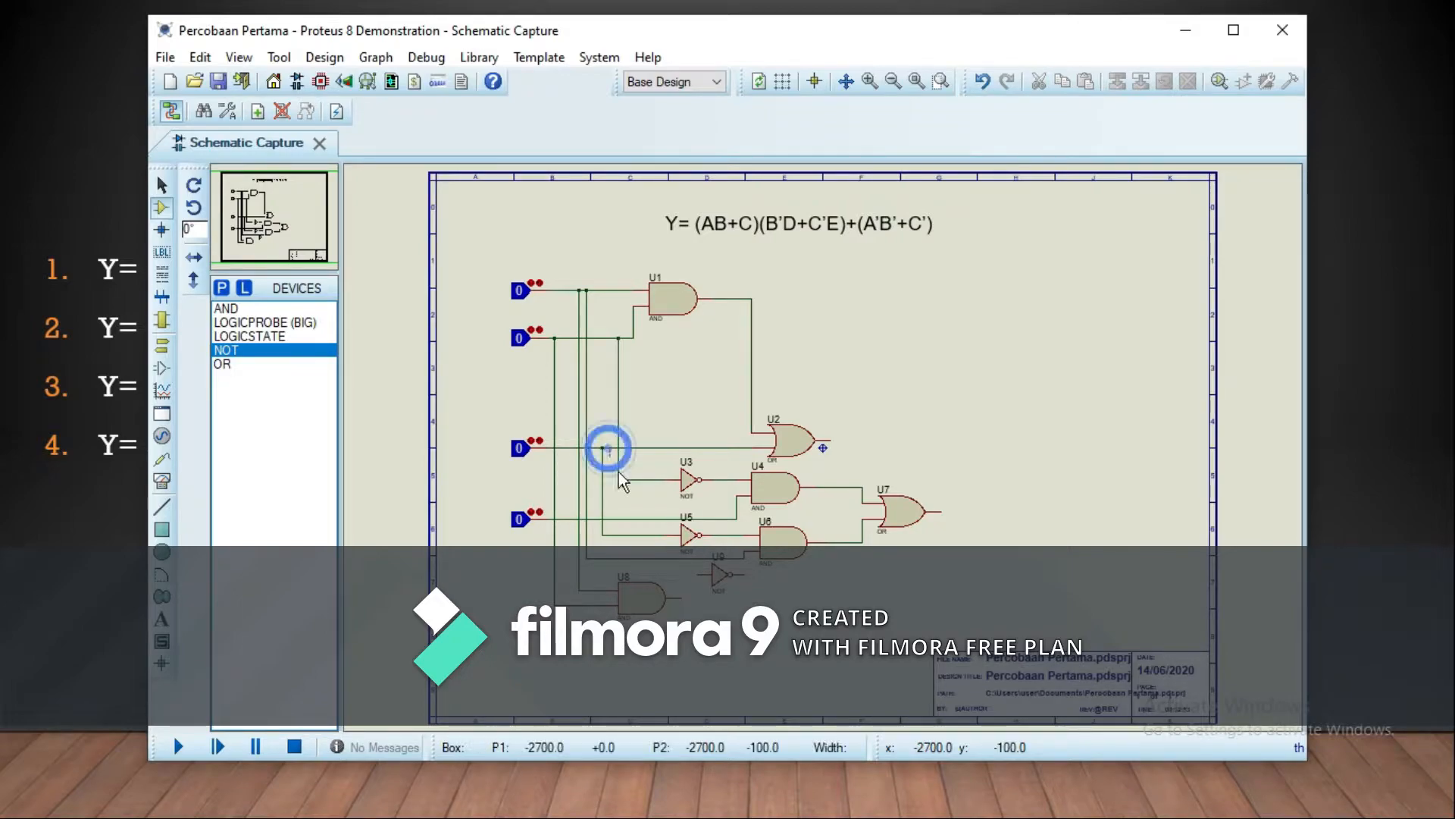
pyautogui.moveTo(626, 517); pyautogui.dragTo(621, 453)
pyautogui.click(613, 448)
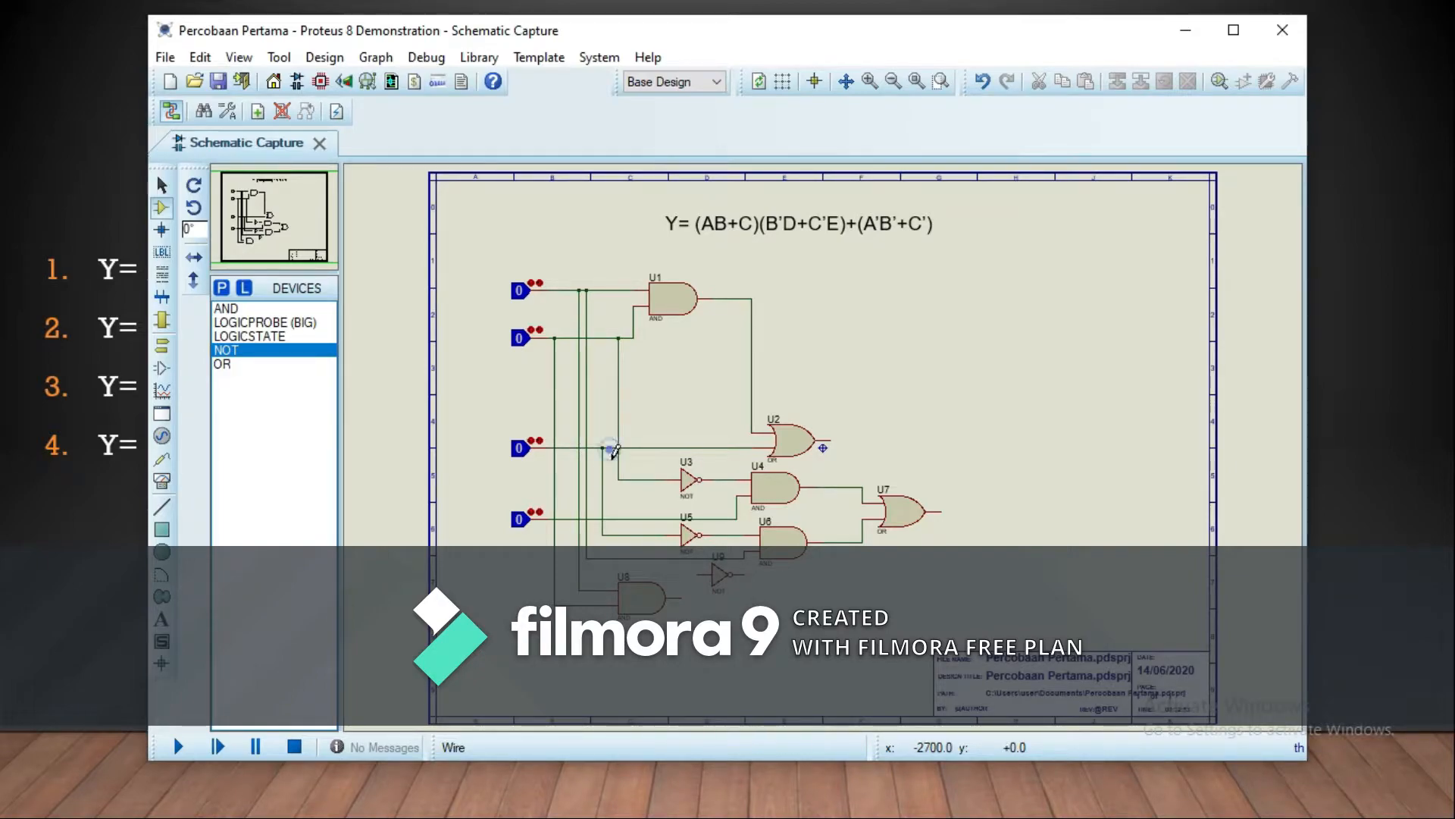
pyautogui.click(617, 494)
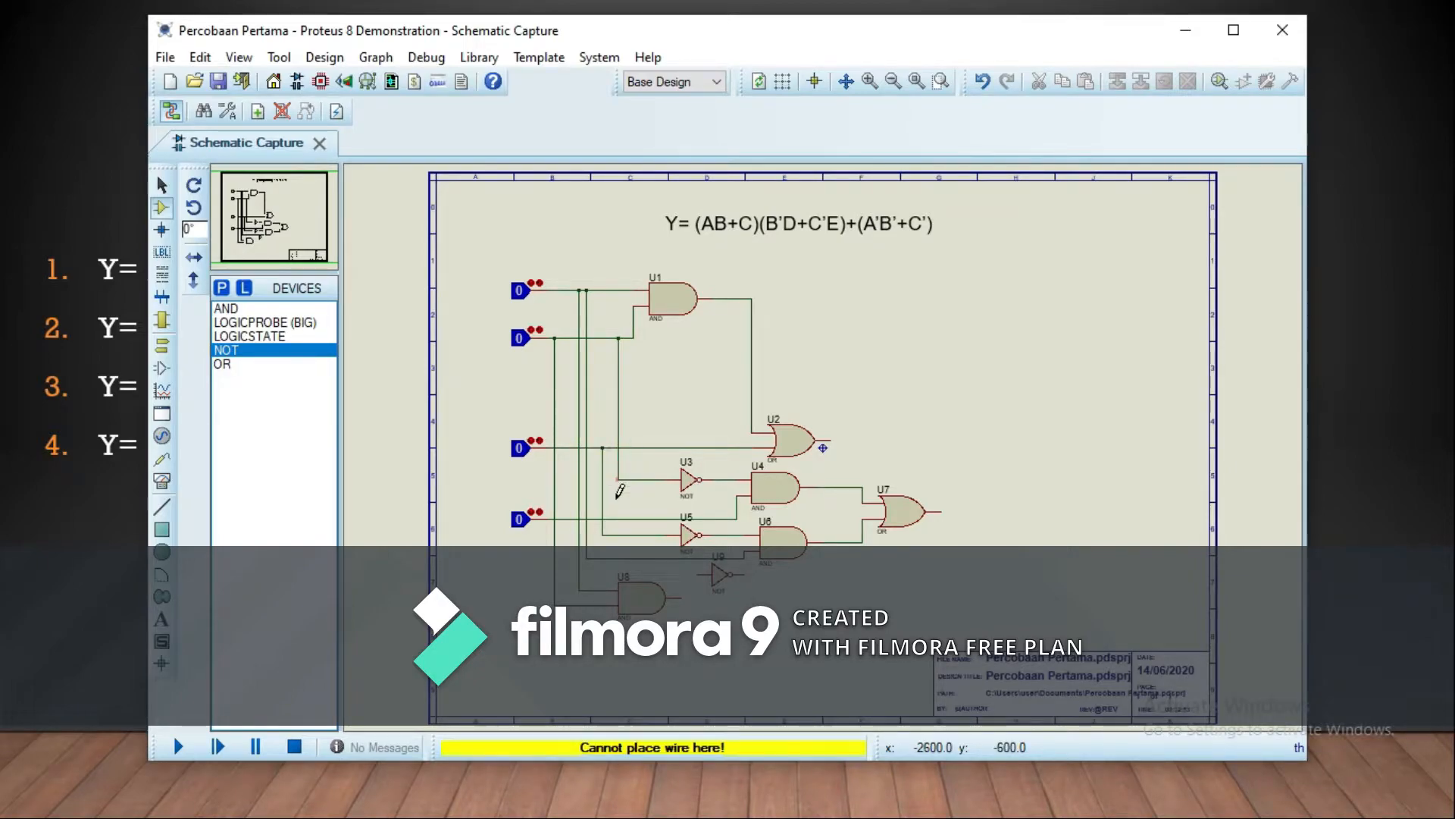
# Wire the third logic state's line to the input of the lowest NOT gate.
pyautogui.click(611, 448)
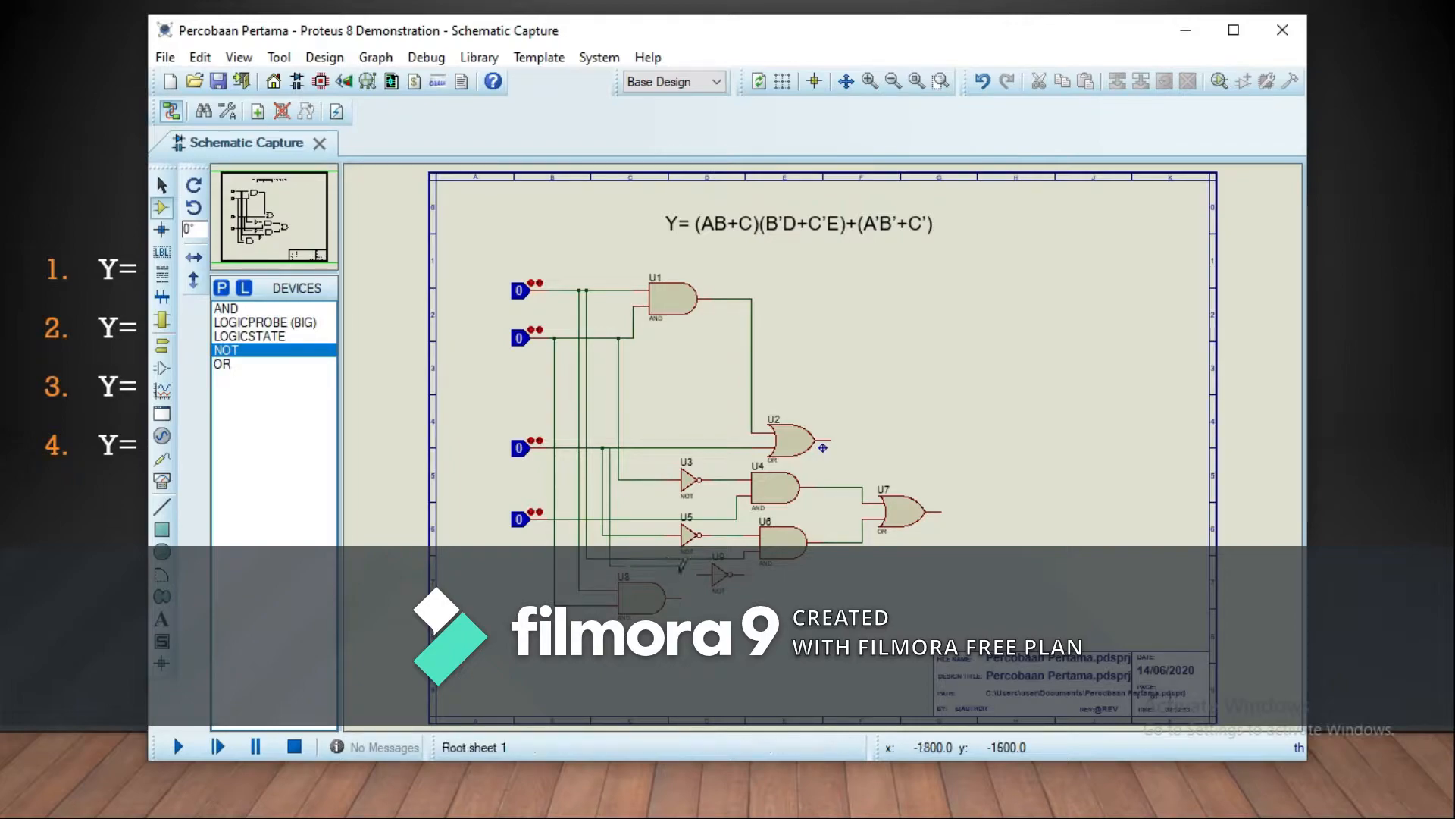
pyautogui.click(698, 573)
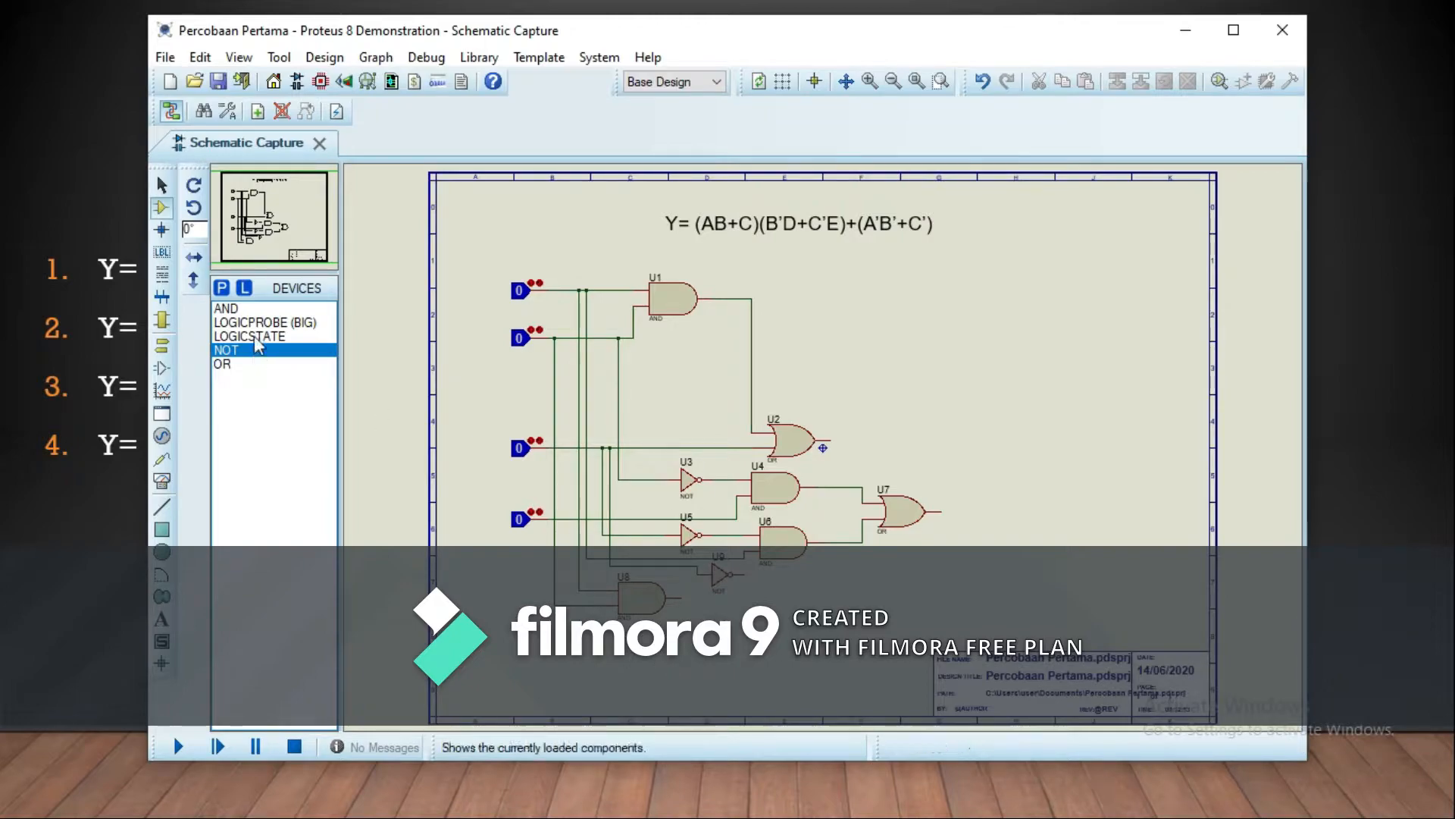
# Place an OR gate below U7 and wire its inputs to the outputs of the lowest NOT gate and the bottom AND gate.
pyautogui.click(258, 365)
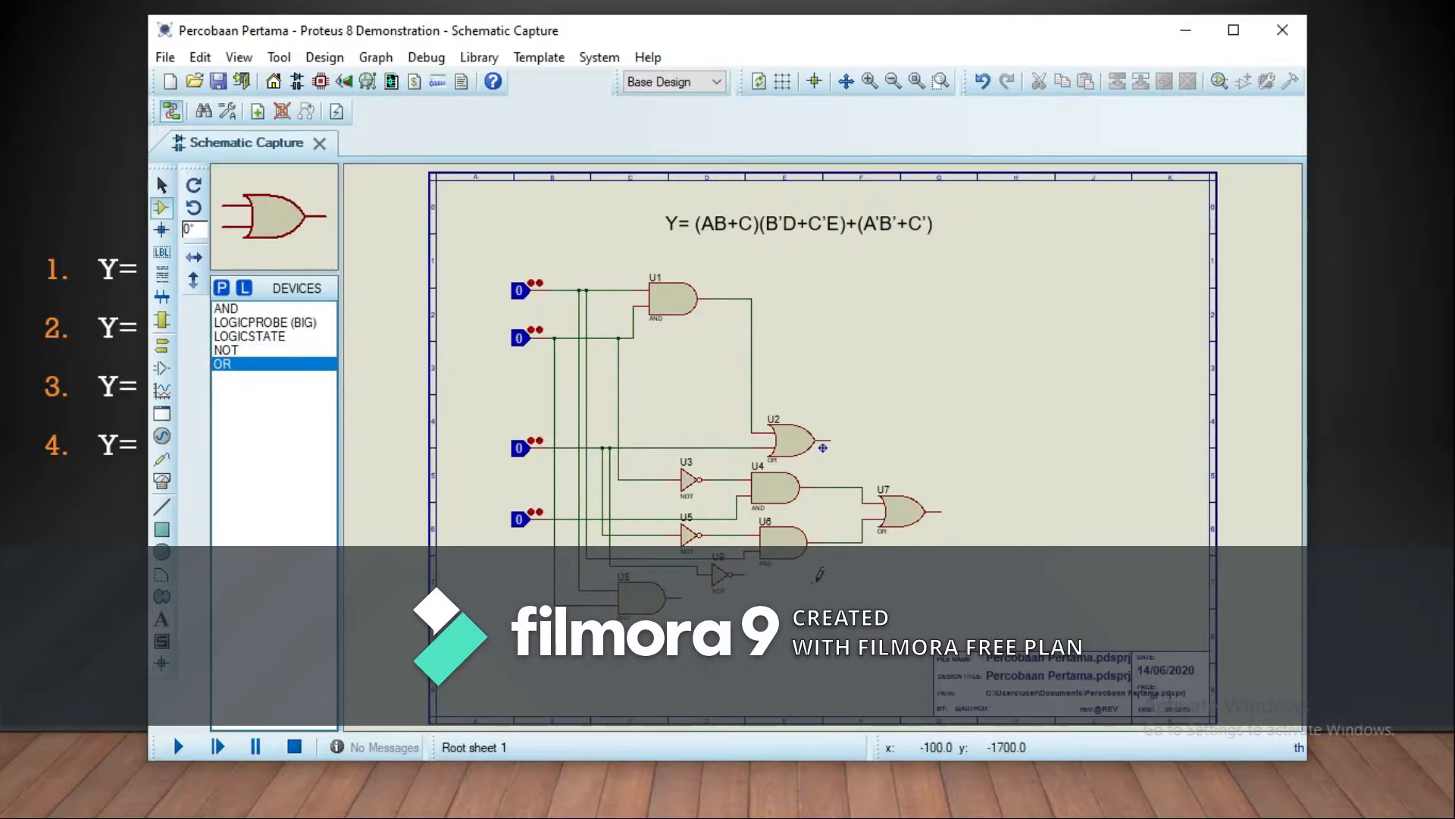
pyautogui.click(811, 580)
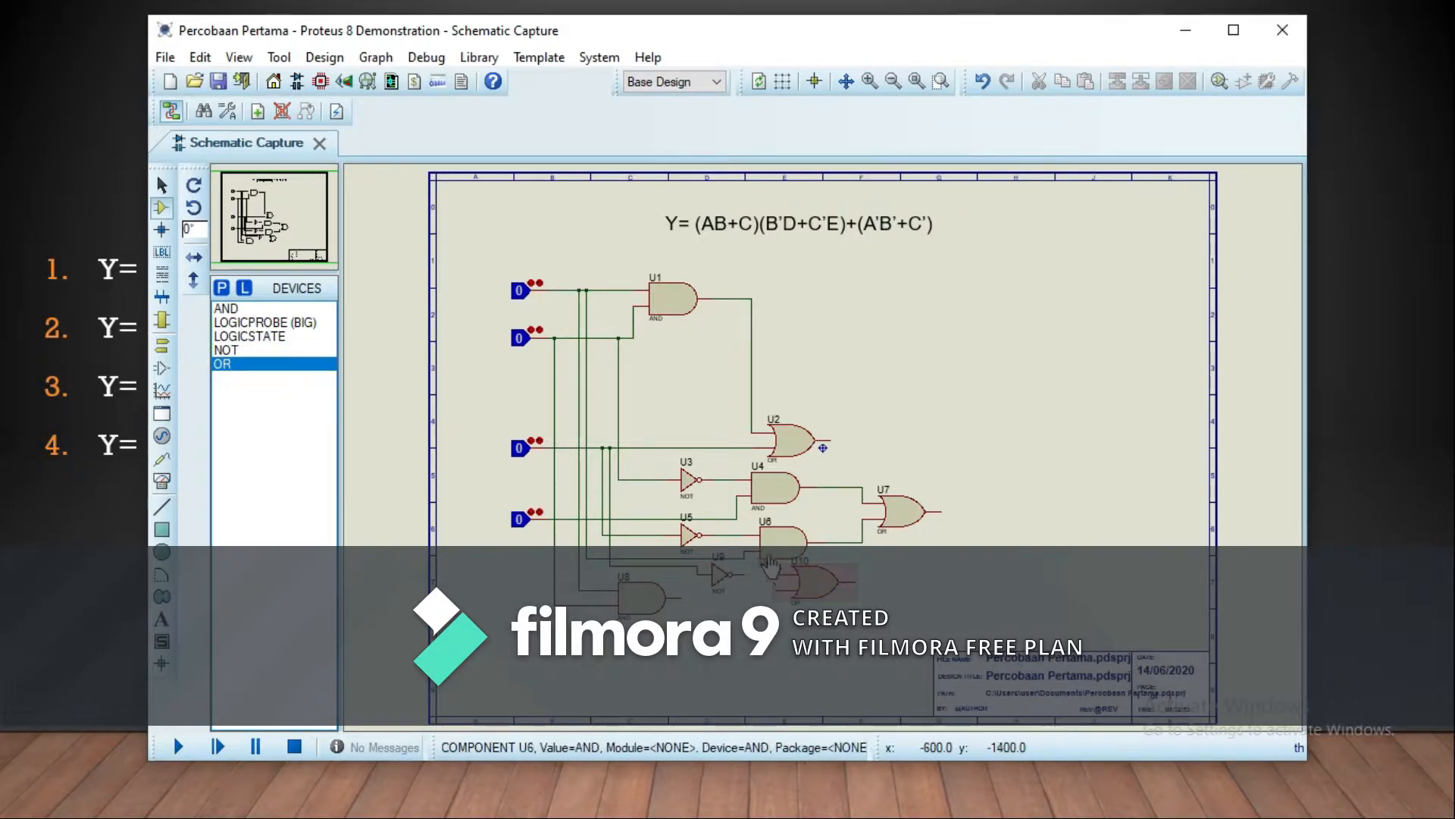
pyautogui.click(803, 587)
pyautogui.moveTo(817, 595); pyautogui.dragTo(895, 595)
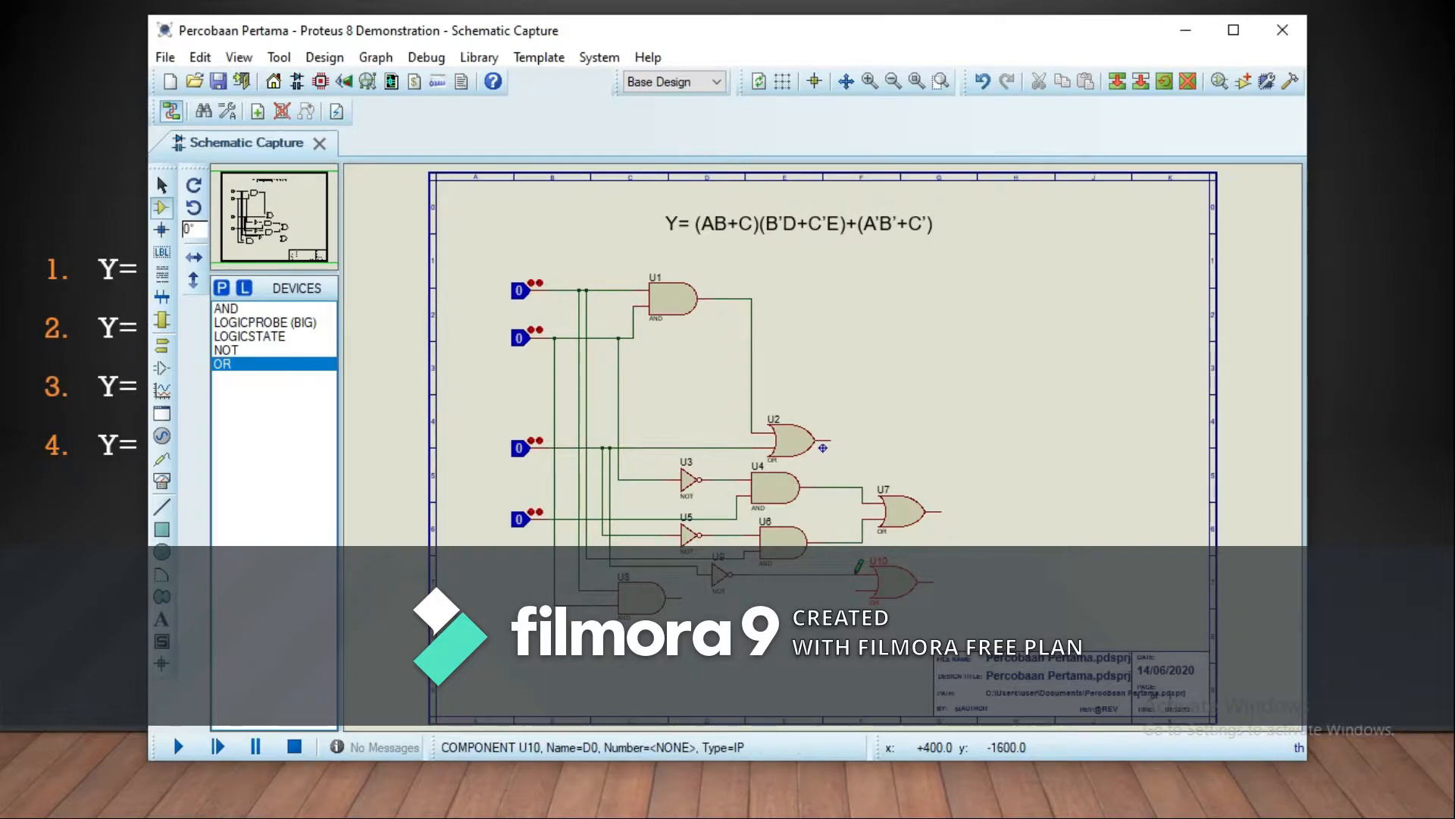
pyautogui.click(680, 597)
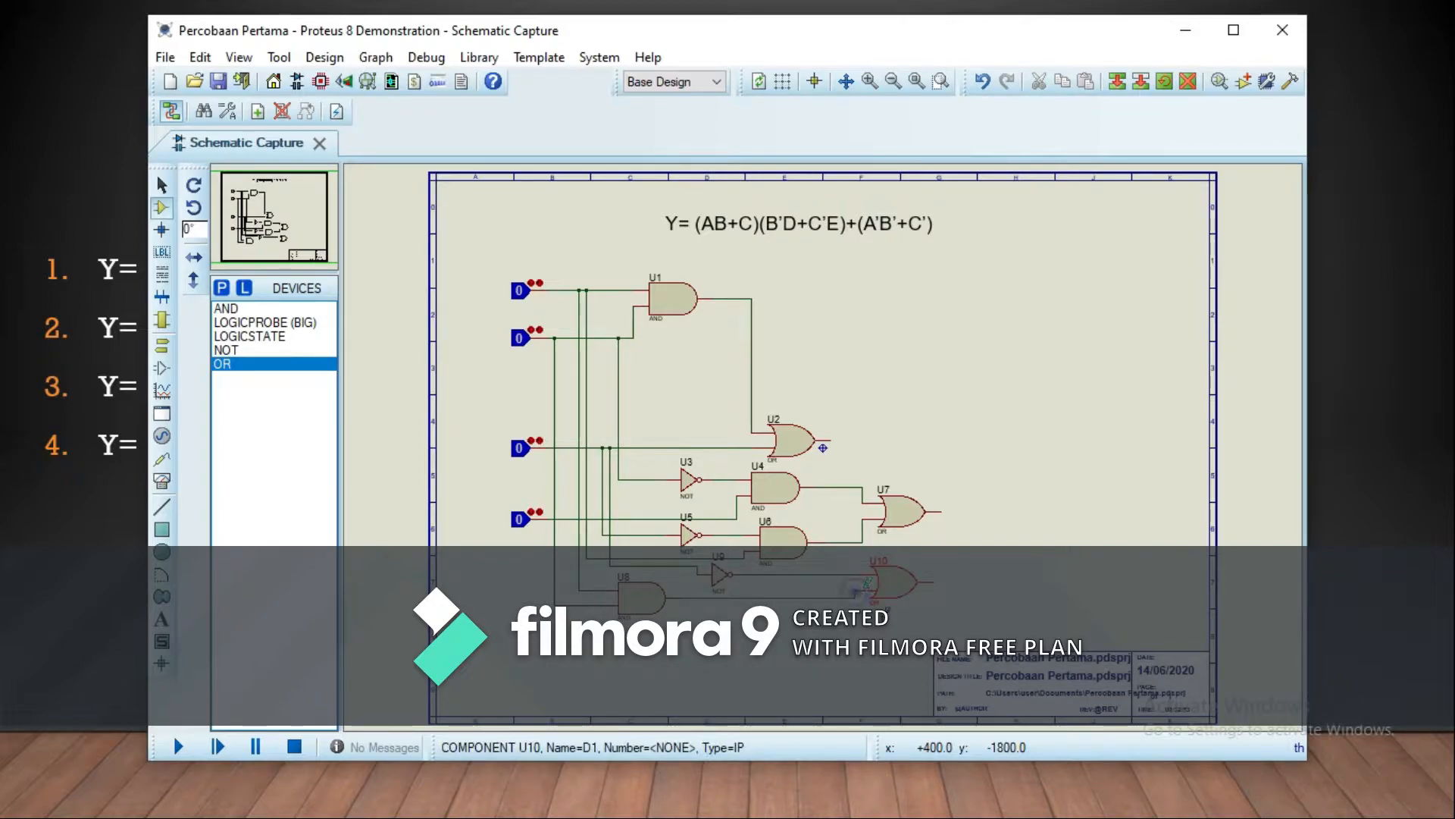
pyautogui.click(867, 589)
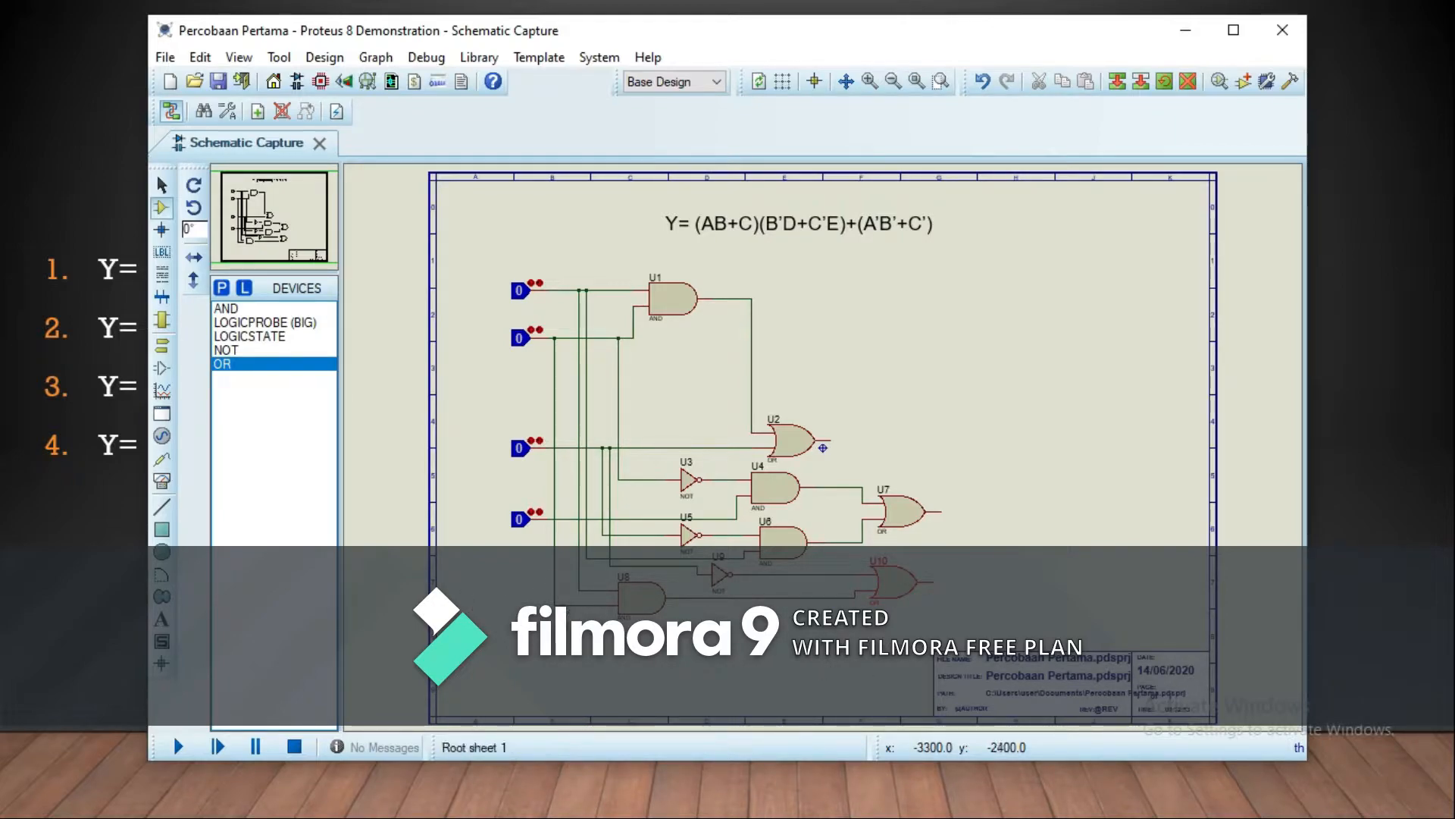
pyautogui.click(556, 635)
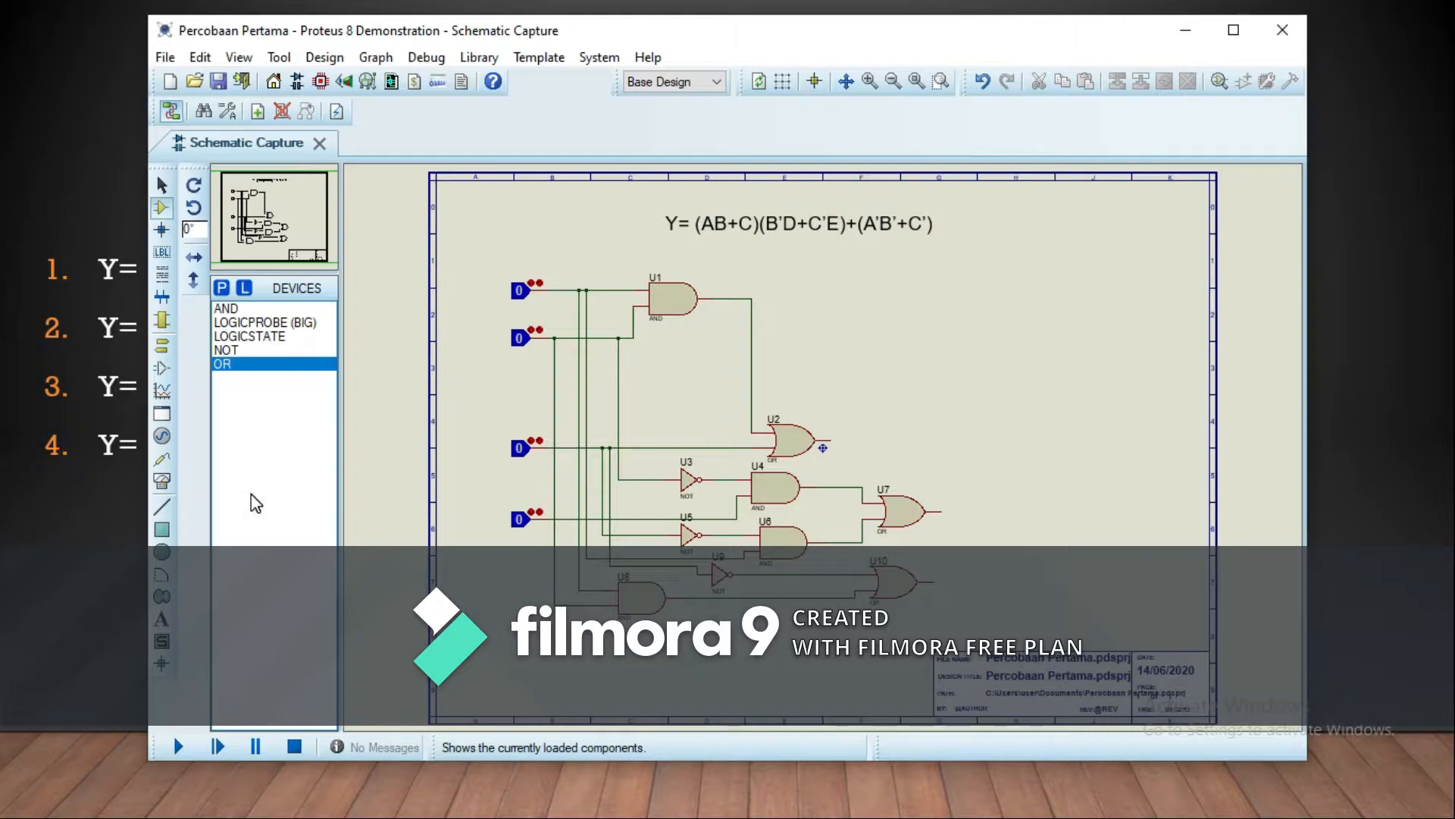
# Place an AND gate to the right of OR gate U2, roughly level with it.
pyautogui.click(261, 309)
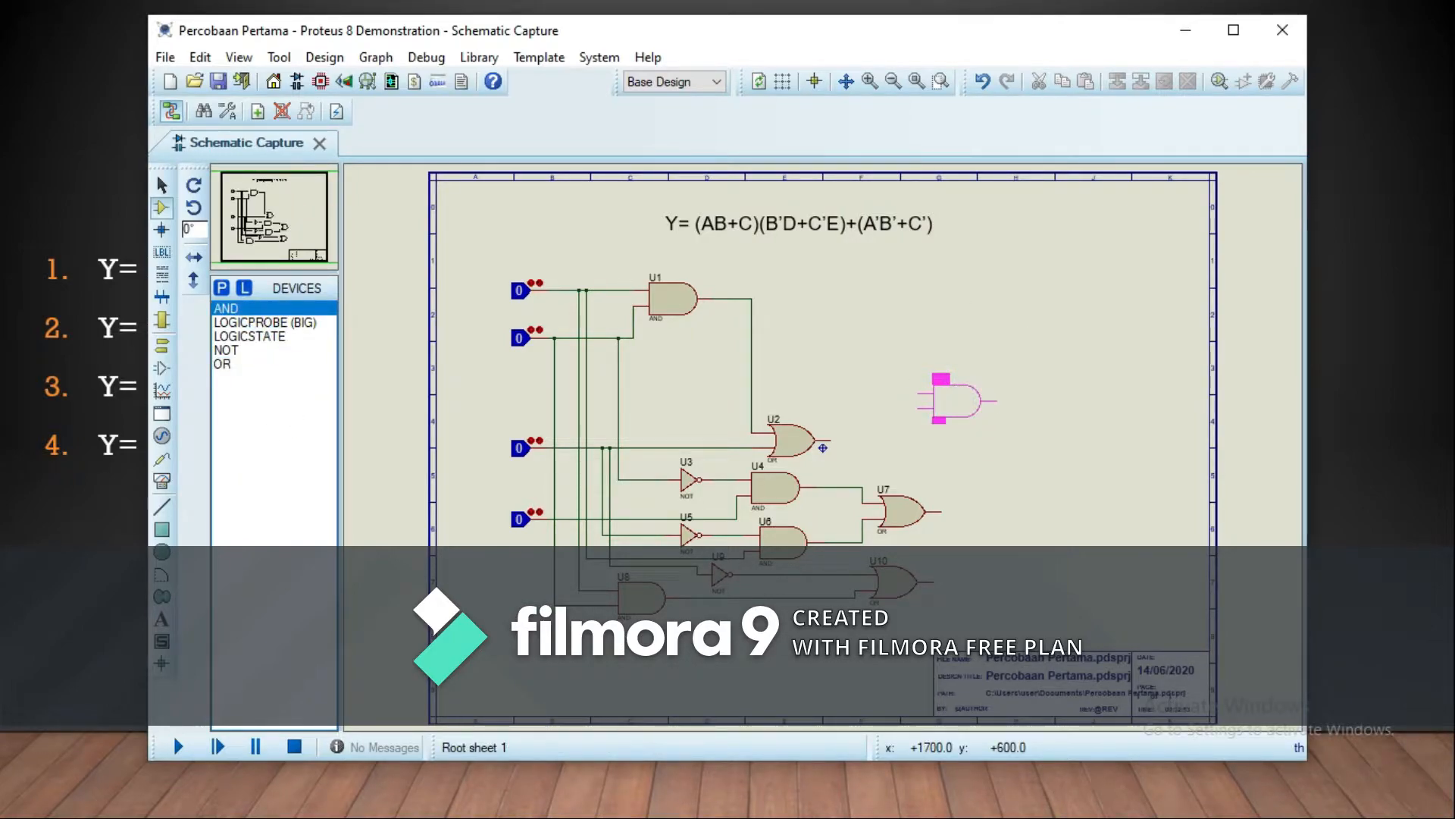
pyautogui.click(953, 402)
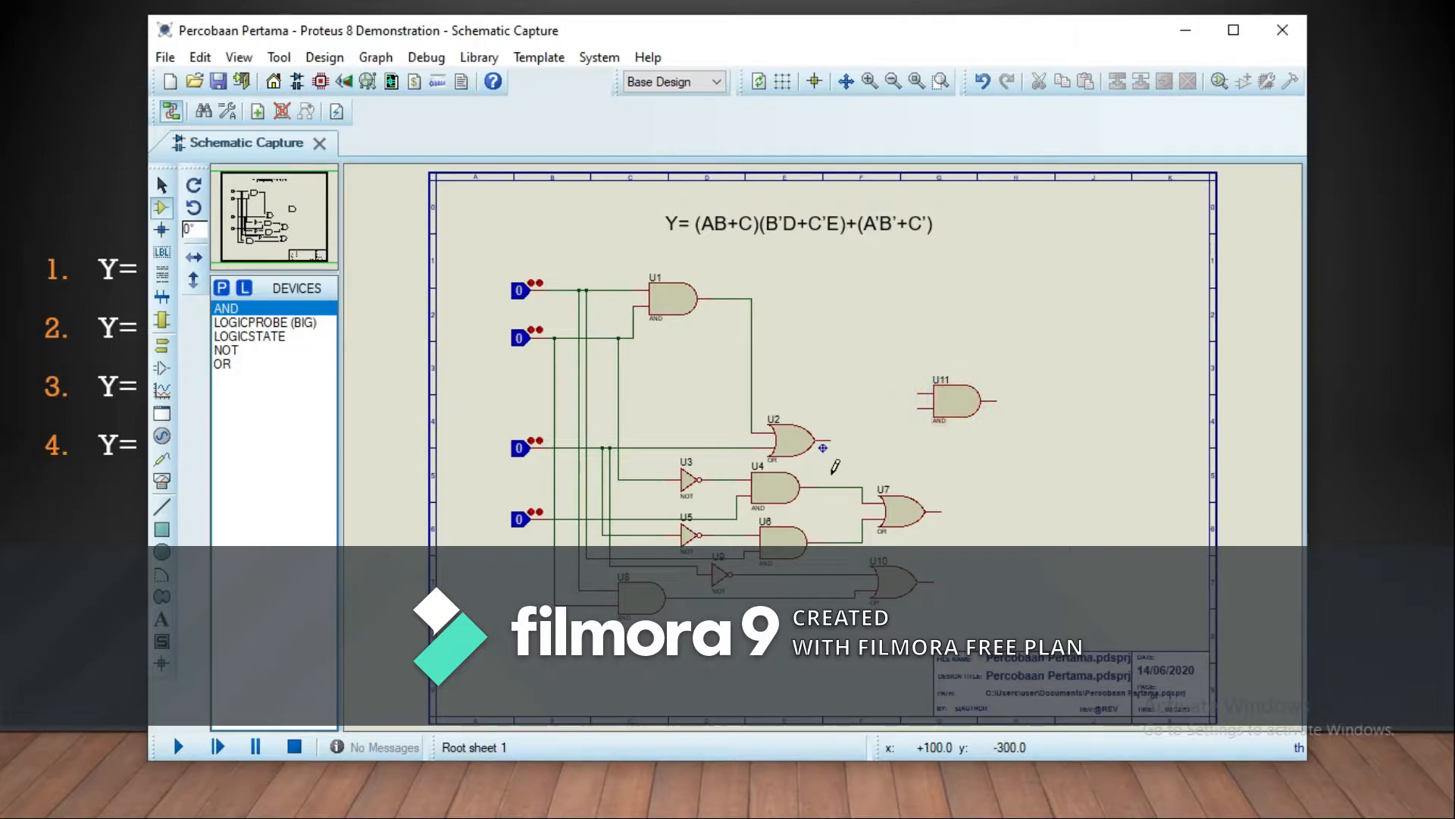
pyautogui.click(952, 402)
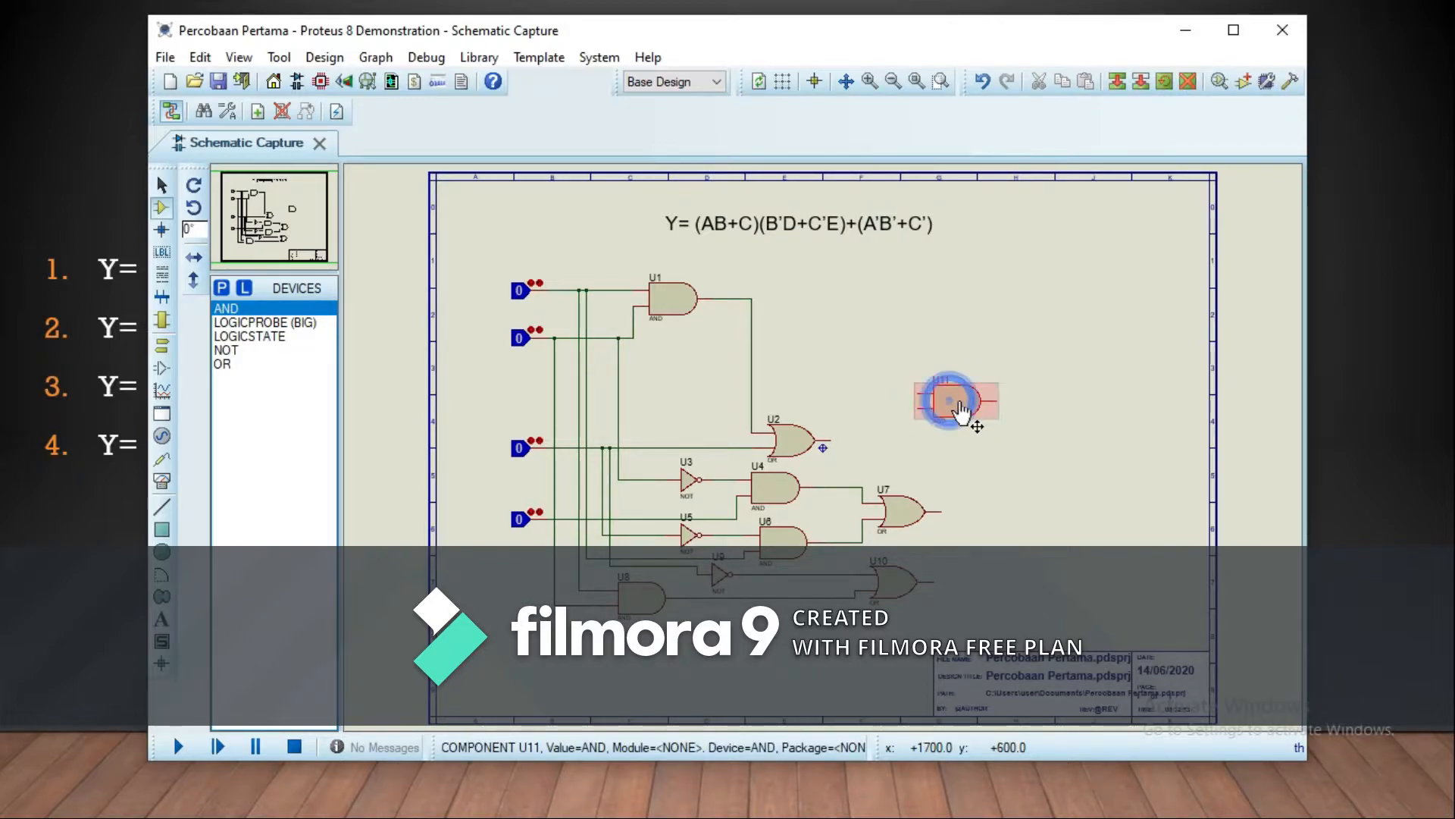
pyautogui.moveTo(984, 434); pyautogui.dragTo(975, 441)
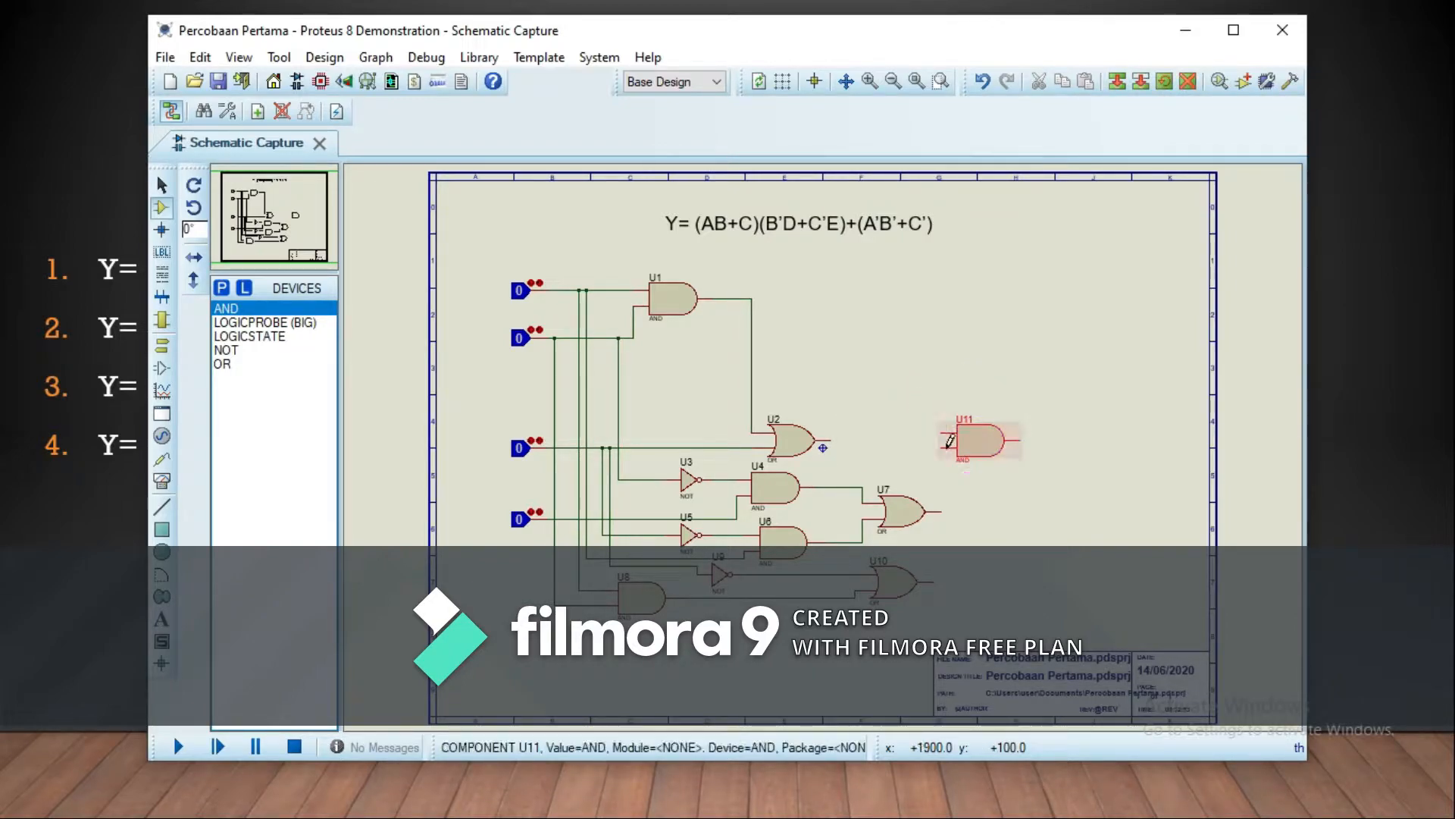
pyautogui.click(828, 441)
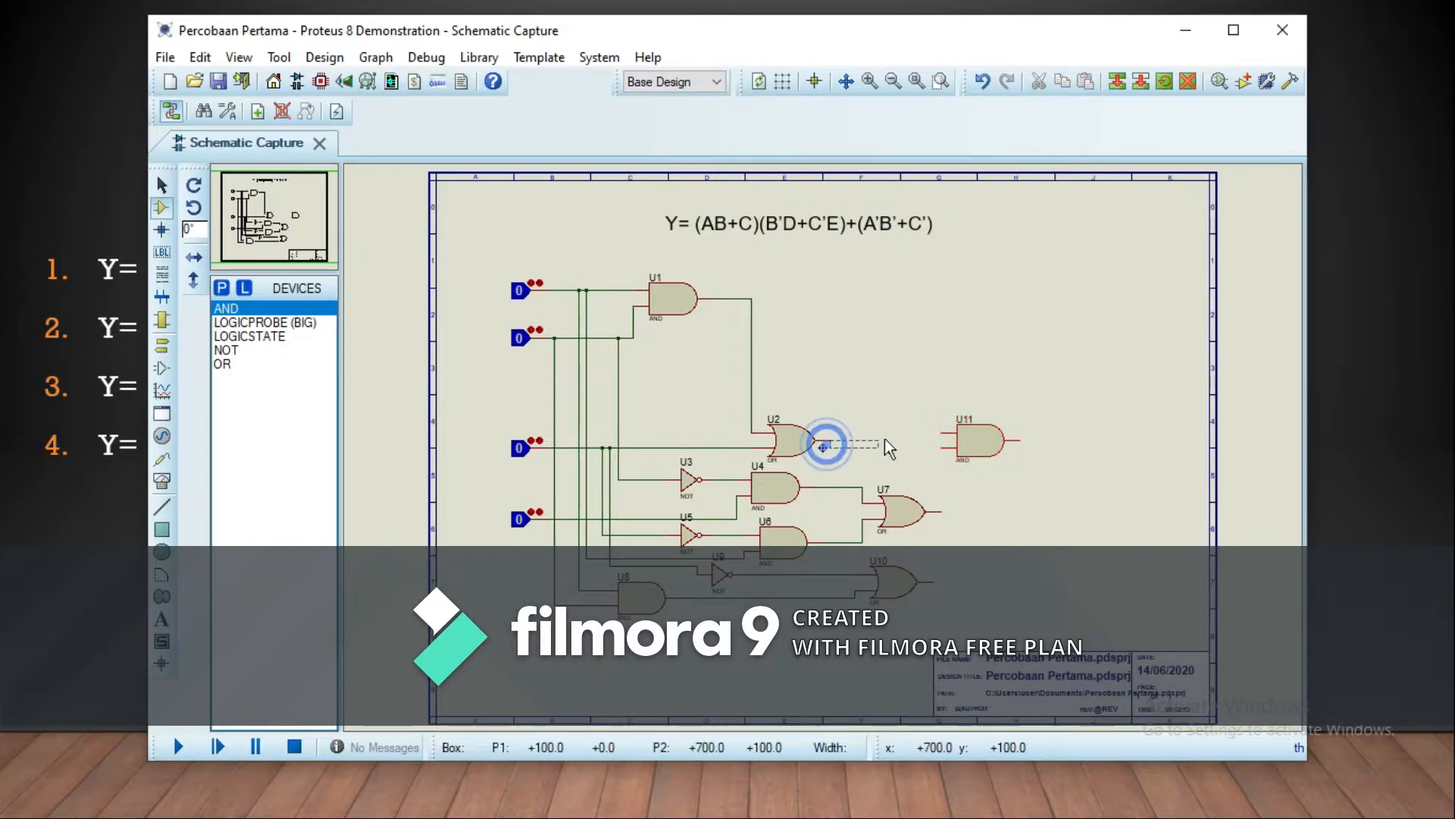
pyautogui.rightClick(934, 430)
pyautogui.click(834, 435)
pyautogui.click(941, 433)
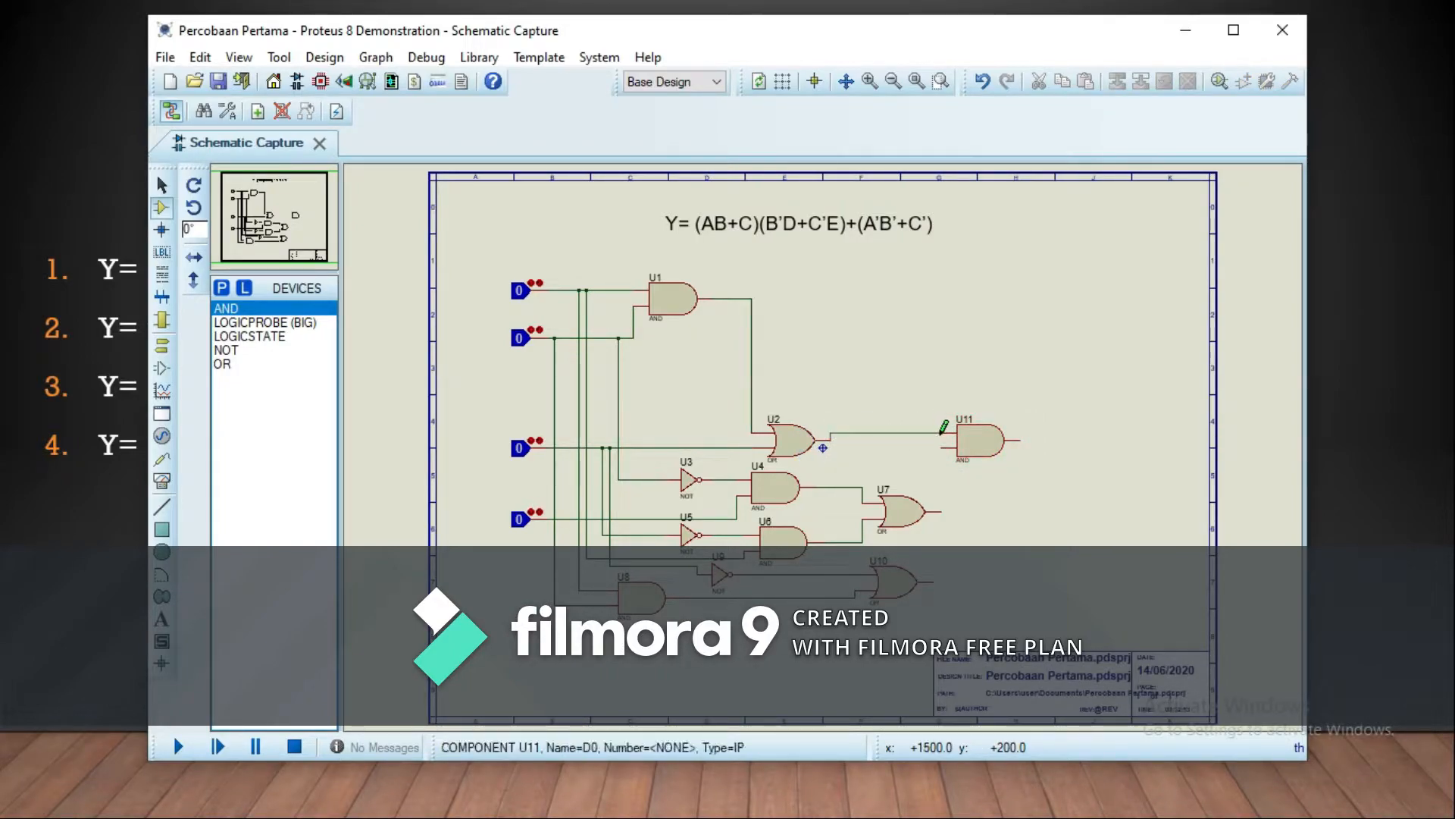
pyautogui.click(1043, 407)
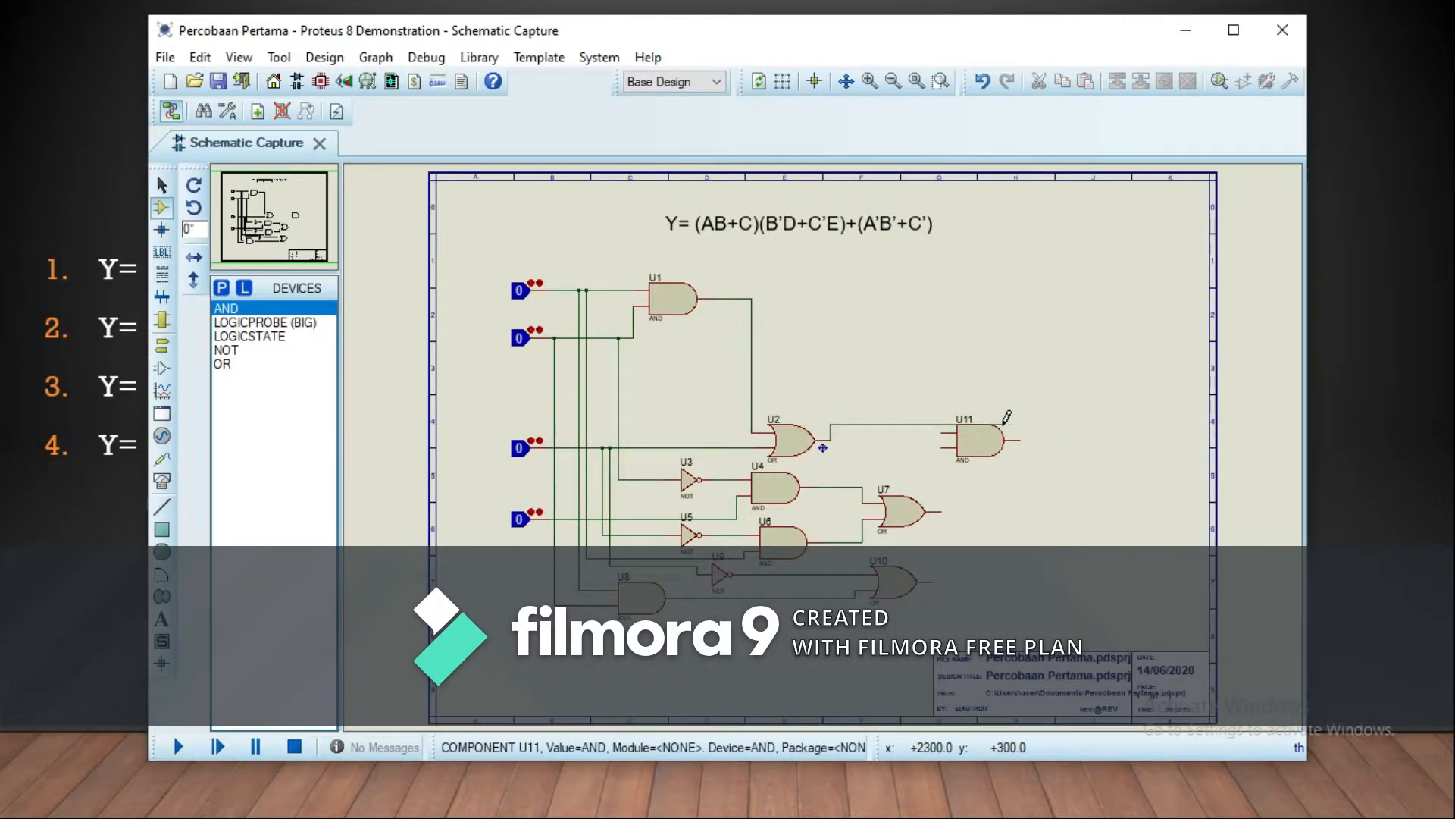
pyautogui.press('Escape')
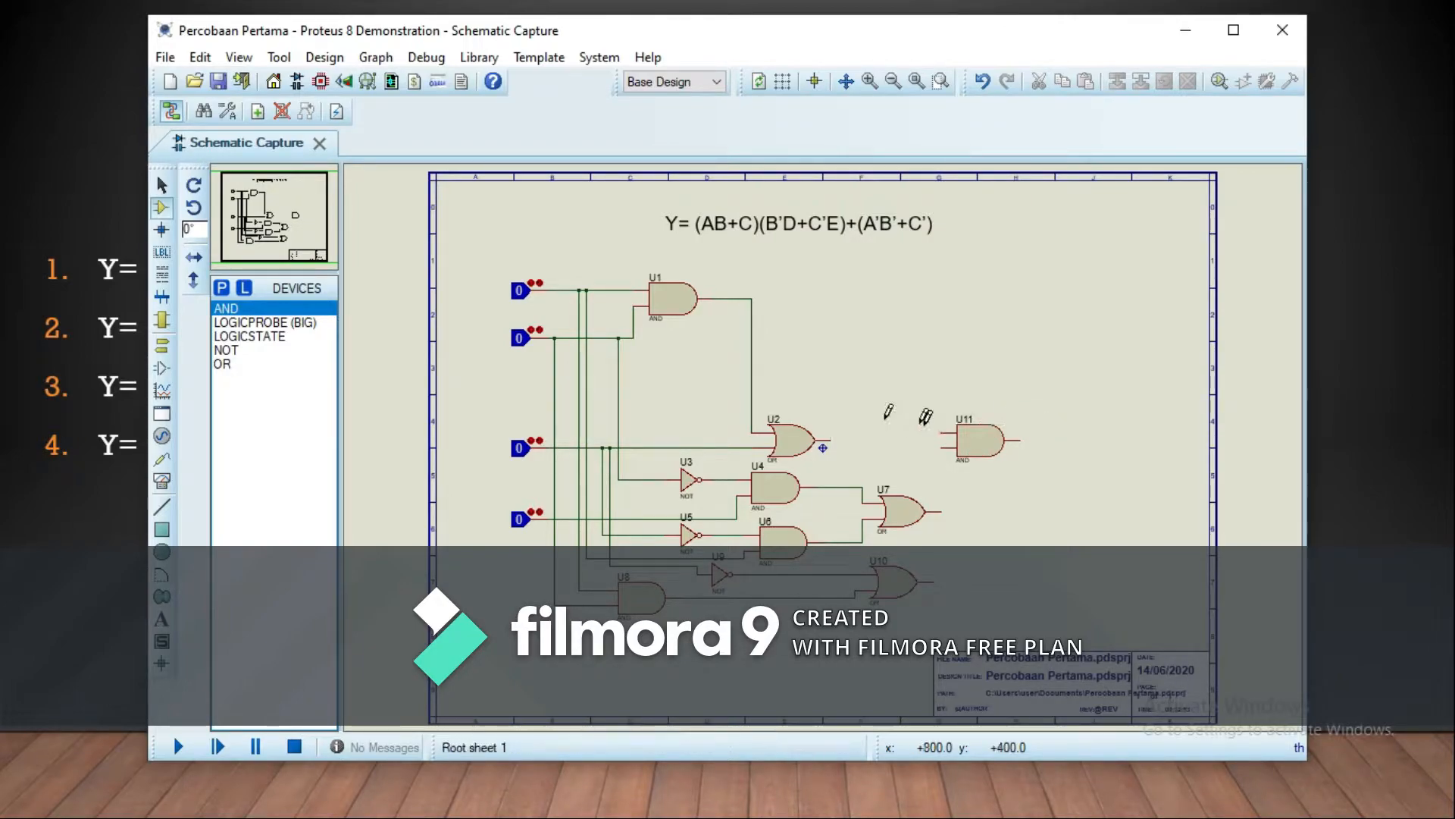
# Wire the outputs of U2 and U7 to the upper and lower inputs of U11, shifting U11 slightly so U2's wire runs straight.
pyautogui.click(831, 439)
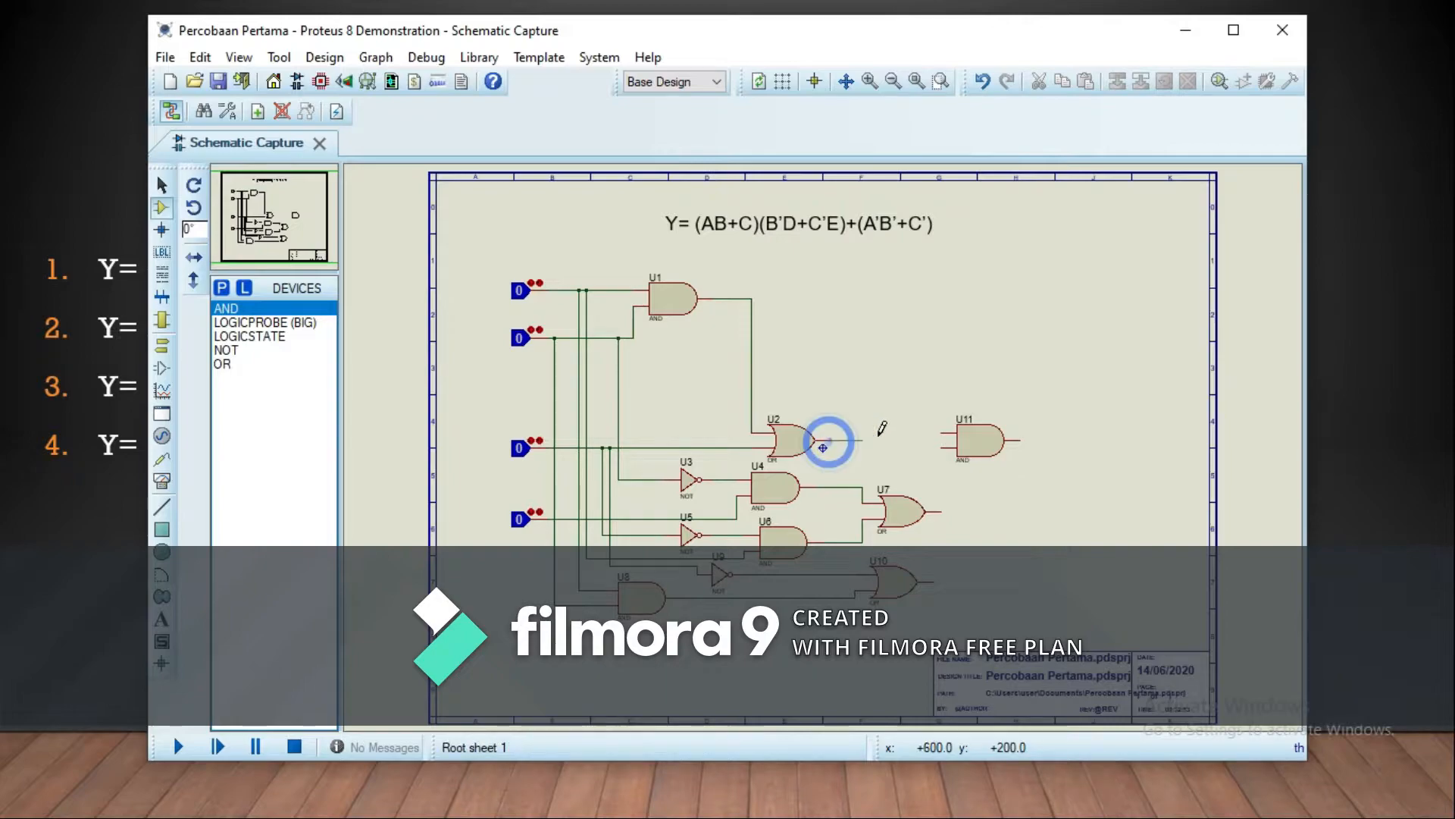
pyautogui.click(942, 433)
pyautogui.moveTo(981, 439); pyautogui.dragTo(1005, 448)
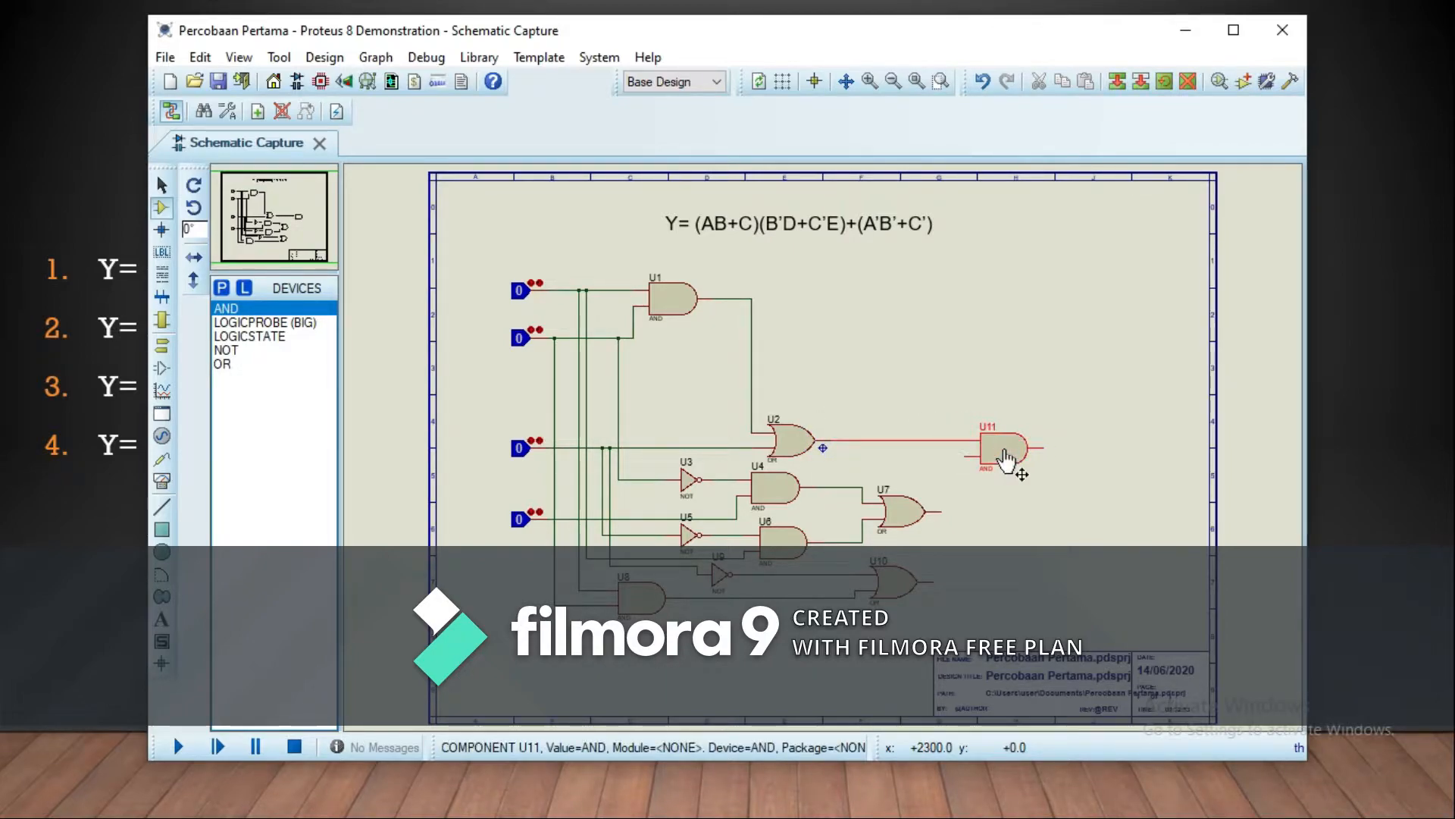
pyautogui.click(941, 509)
pyautogui.click(966, 455)
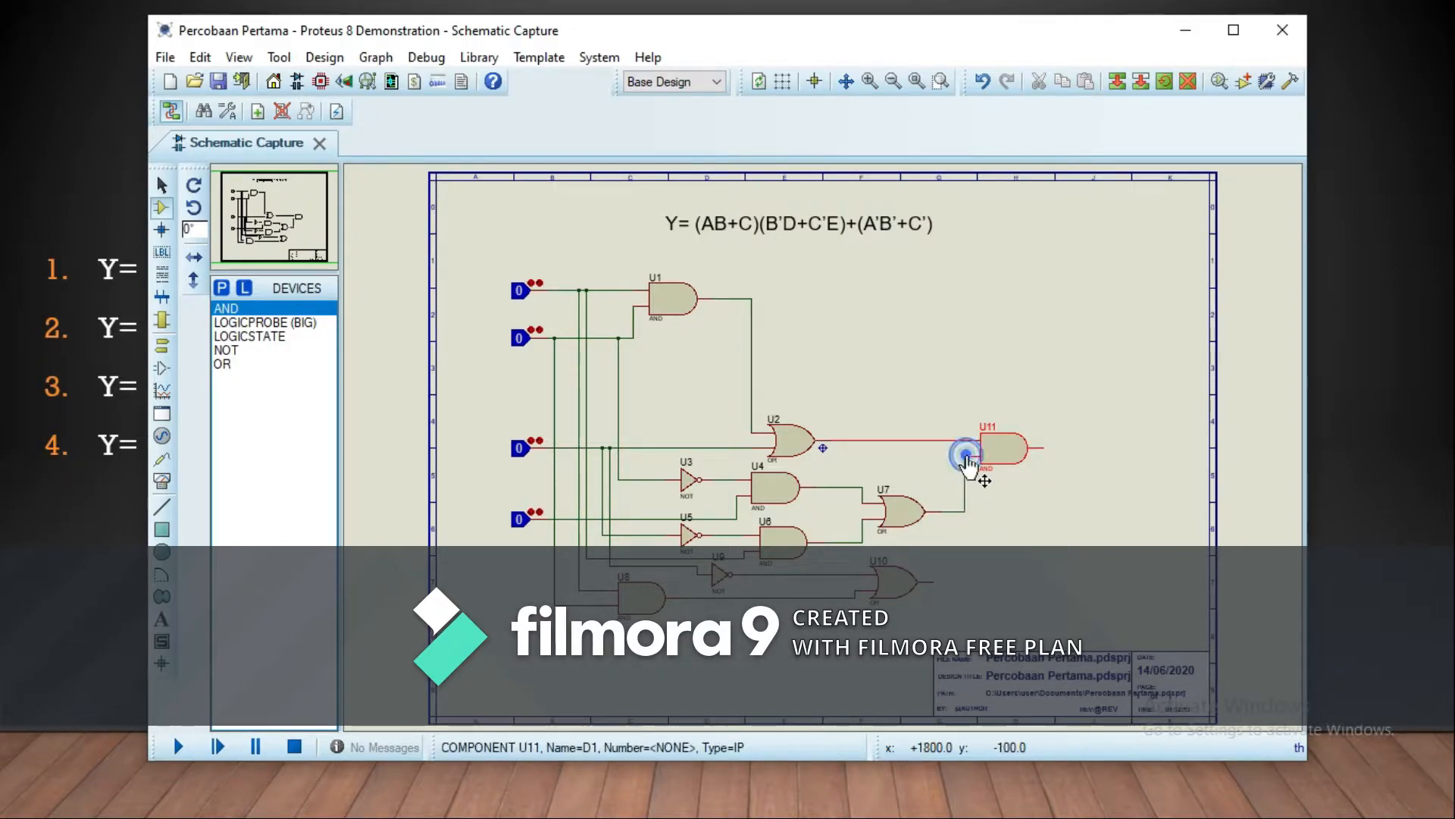
pyautogui.click(914, 400)
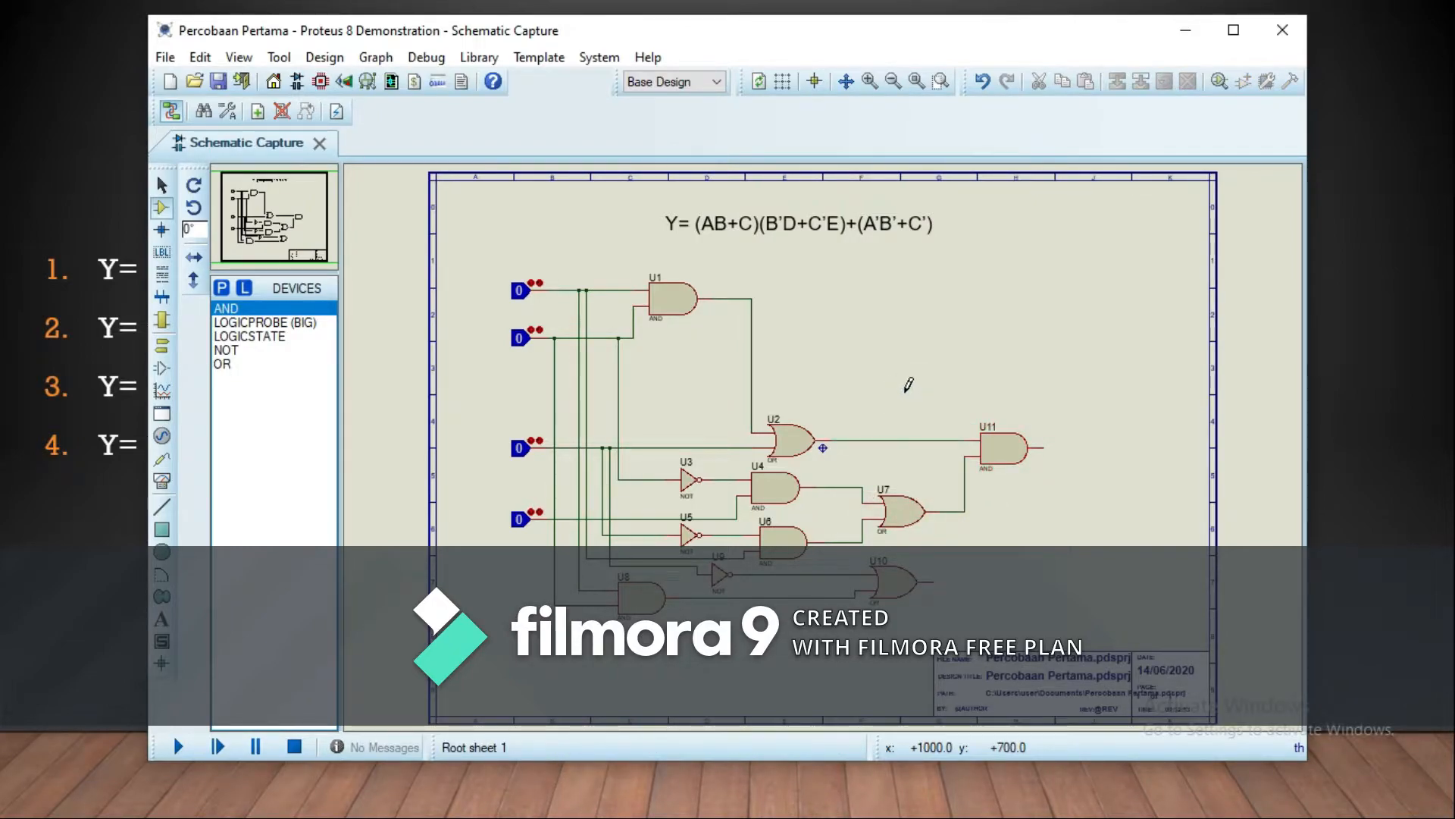
# Place an OR gate to the right of U11 and wire U11's output to its upper input and U10's output to its lower input.
pyautogui.click(243, 364)
pyautogui.click(1099, 483)
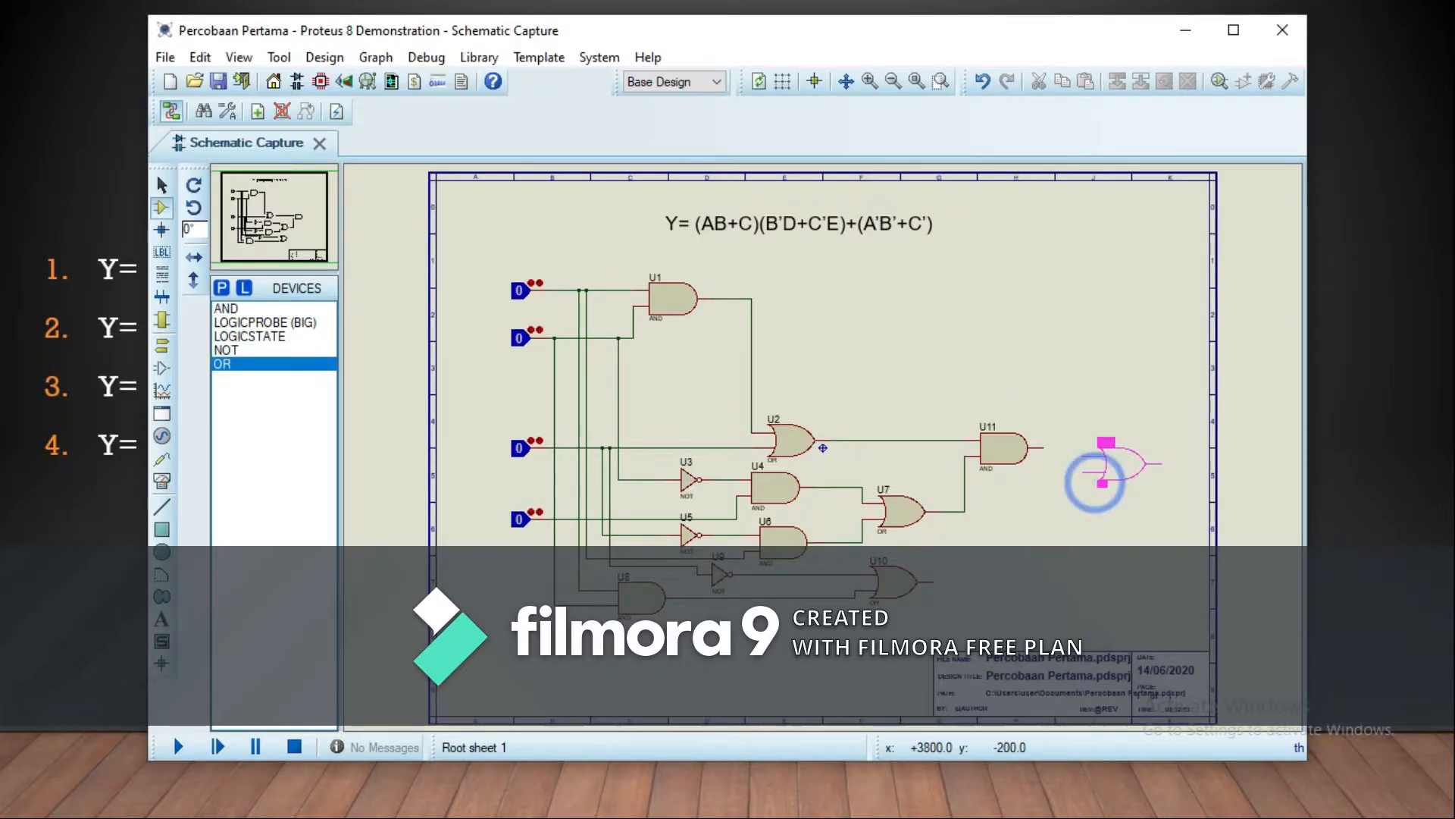
pyautogui.click(1092, 487)
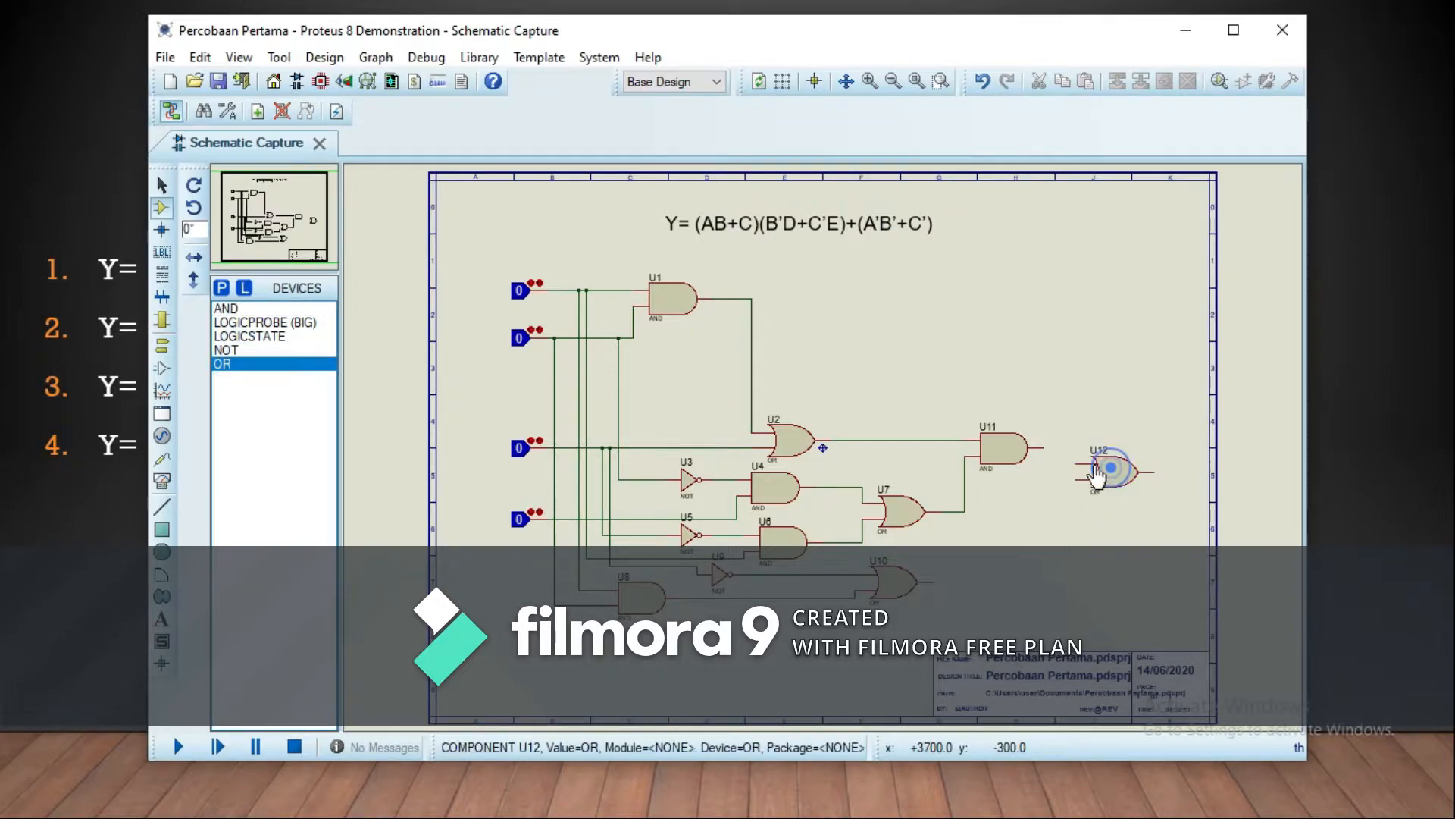
pyautogui.click(1045, 449)
pyautogui.click(1076, 462)
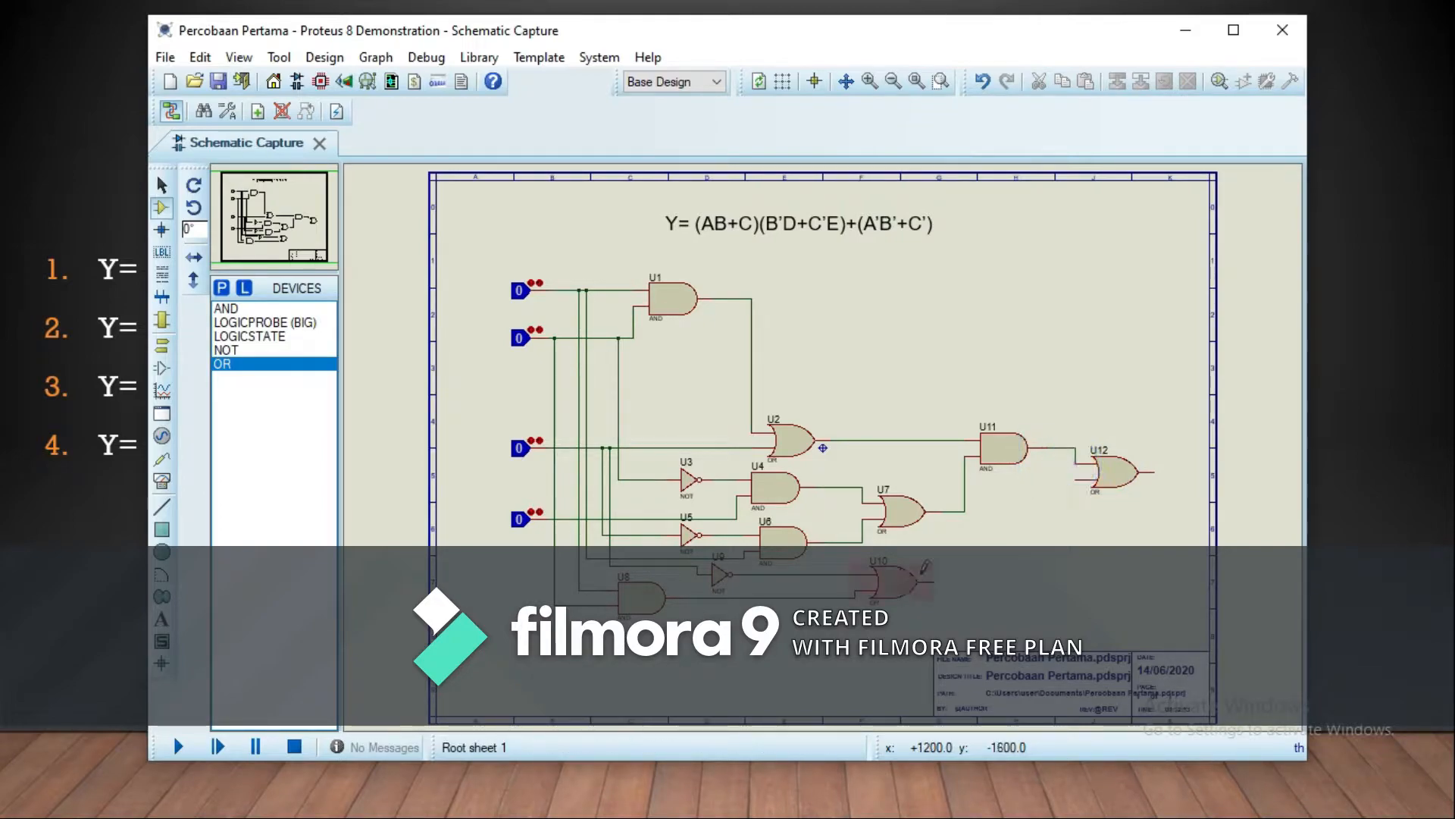
pyautogui.click(926, 582)
pyautogui.click(1082, 481)
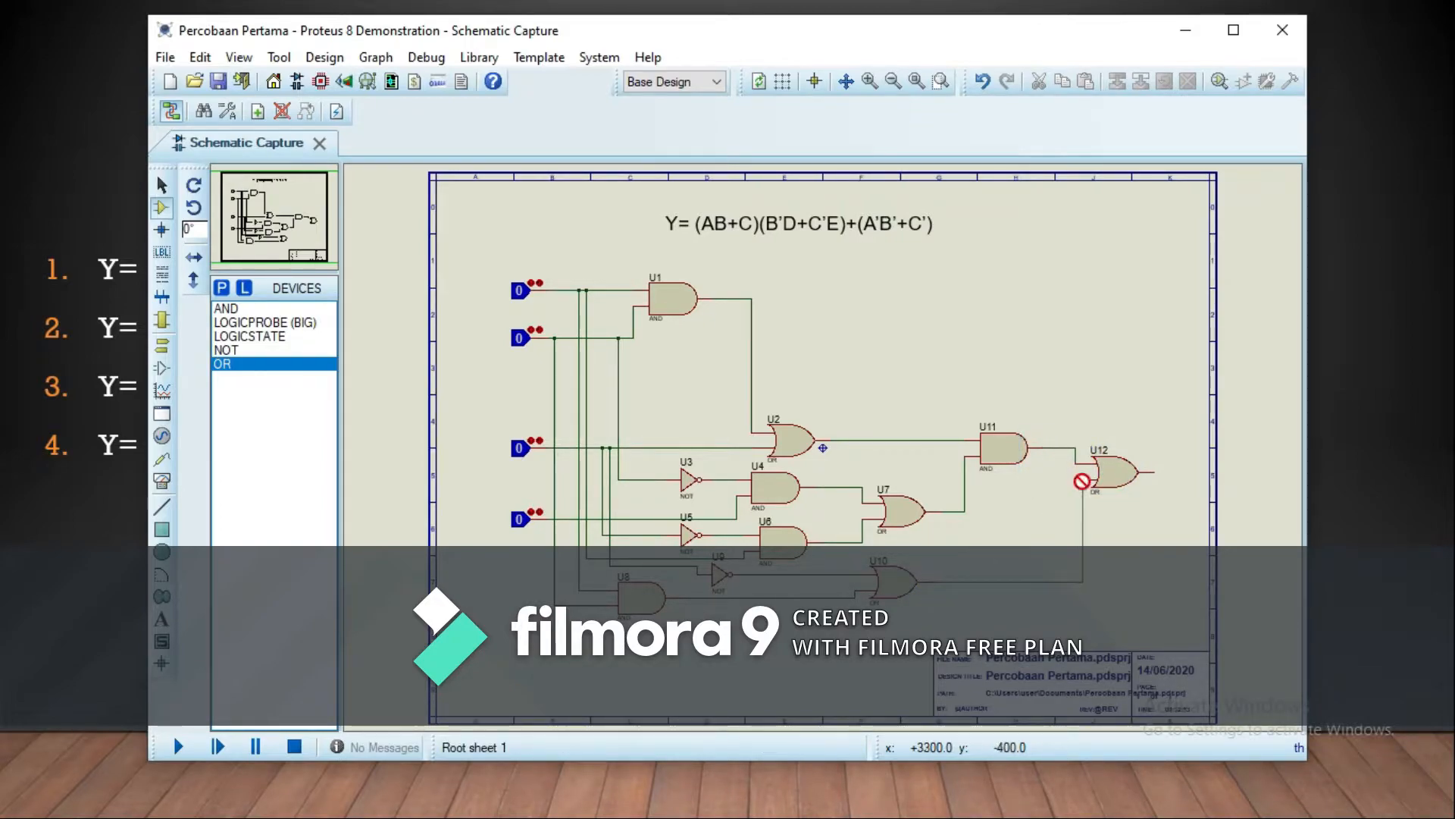
pyautogui.click(1076, 480)
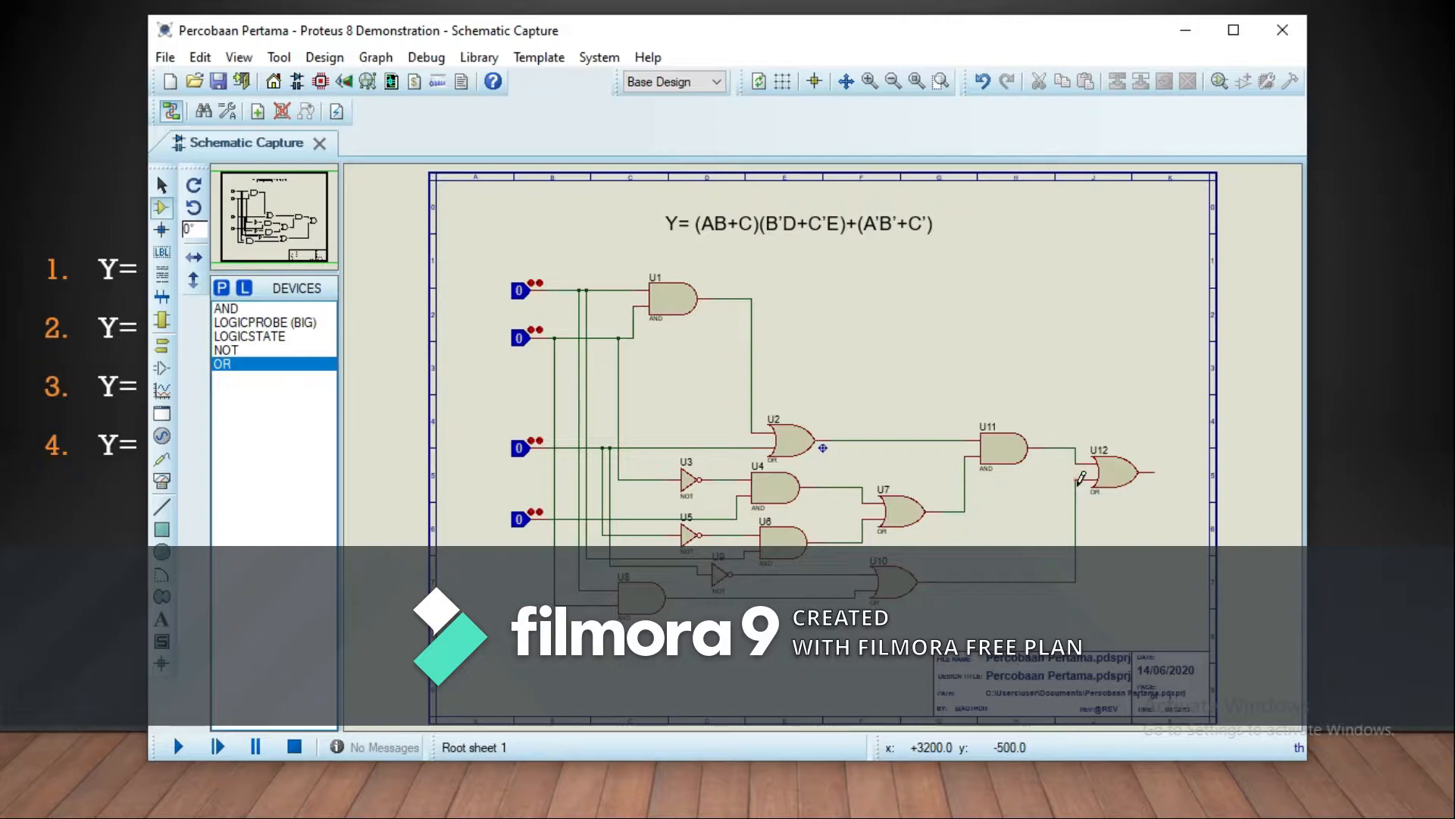
# Place a LOGICPROBE (BIG) just to the right of the final OR gate, level with its output.
pyautogui.click(296, 325)
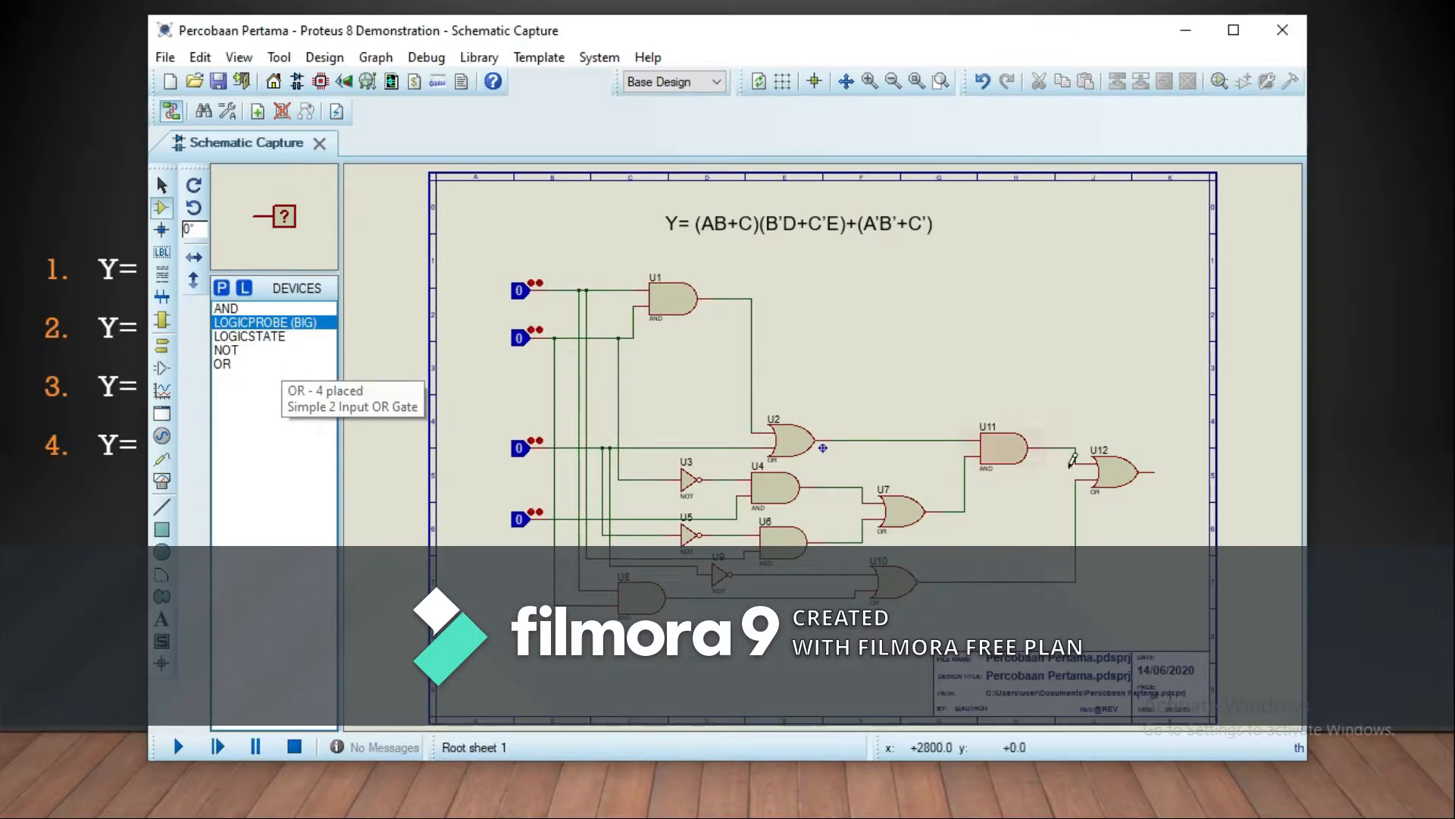
pyautogui.click(1162, 458)
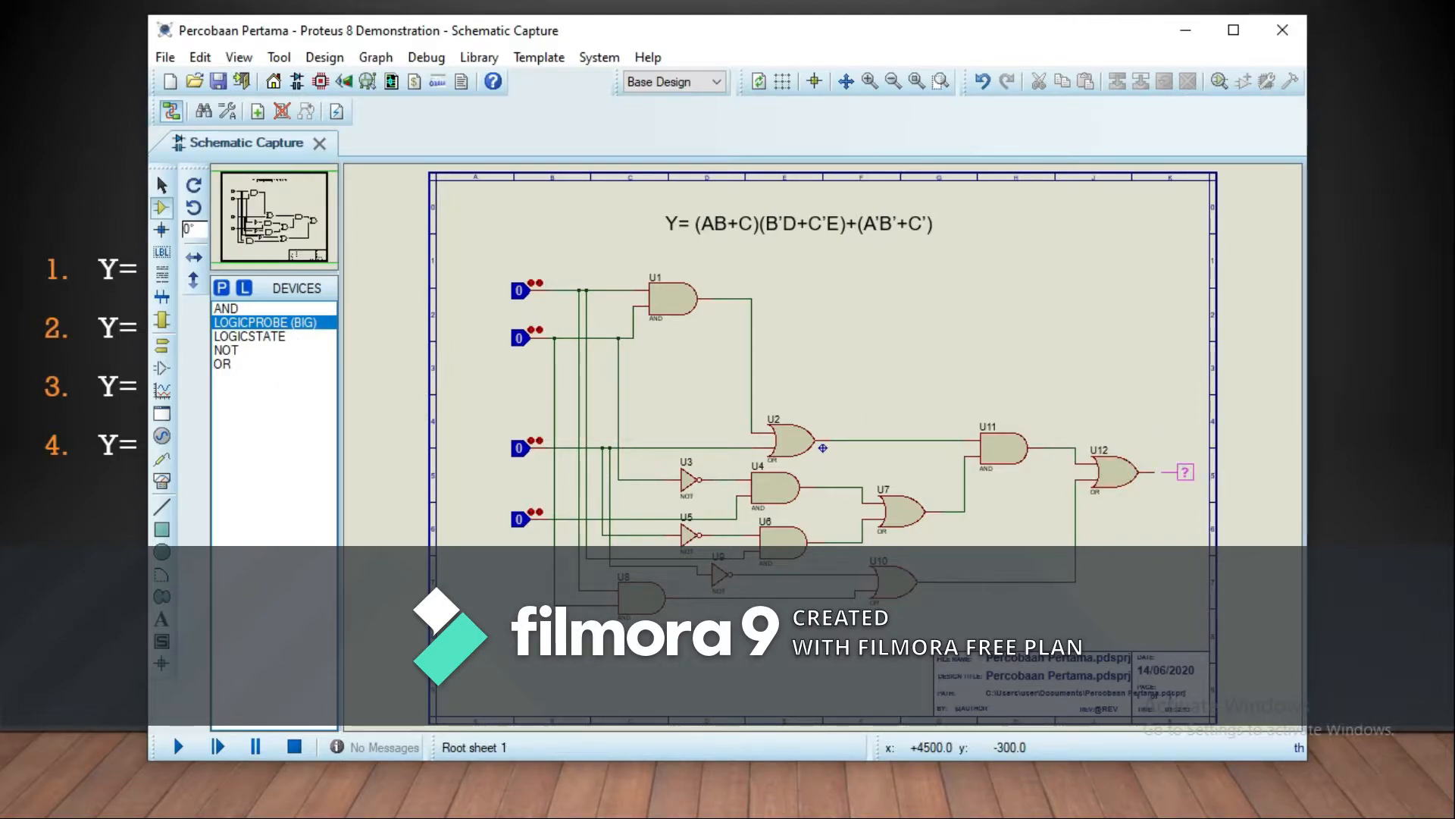
pyautogui.click(1188, 463)
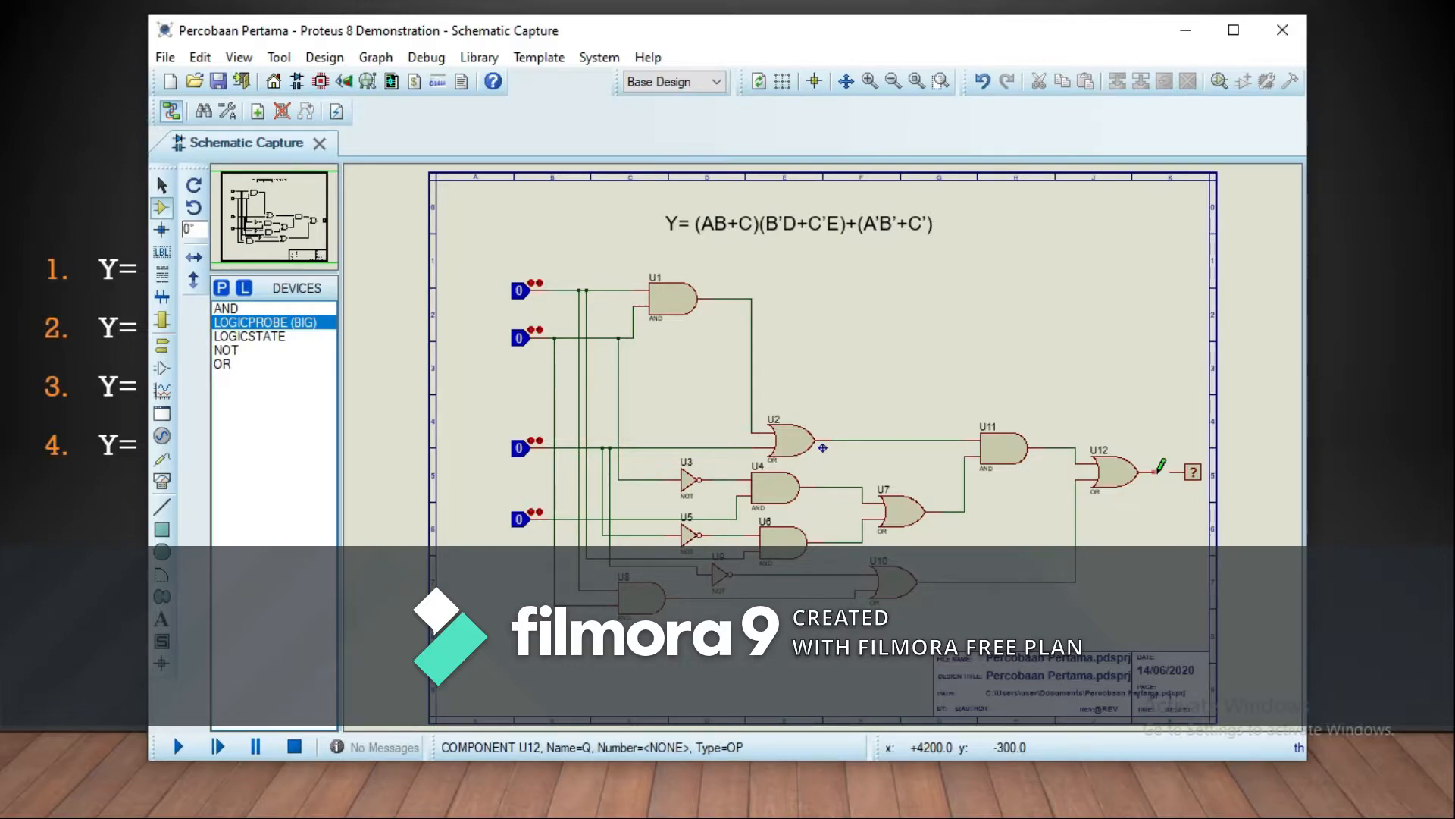
pyautogui.click(1156, 473)
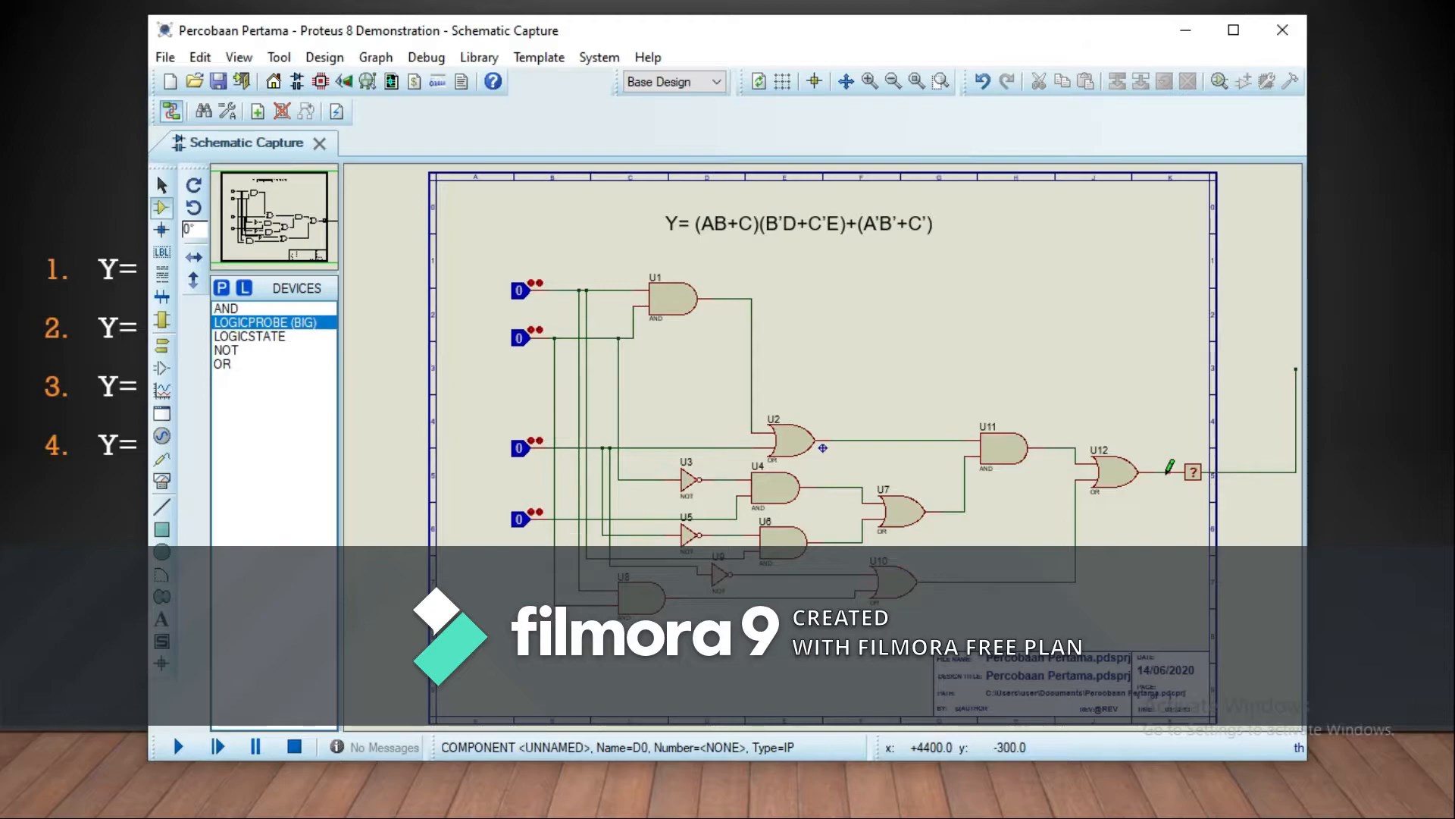
pyautogui.rightClick(1237, 471)
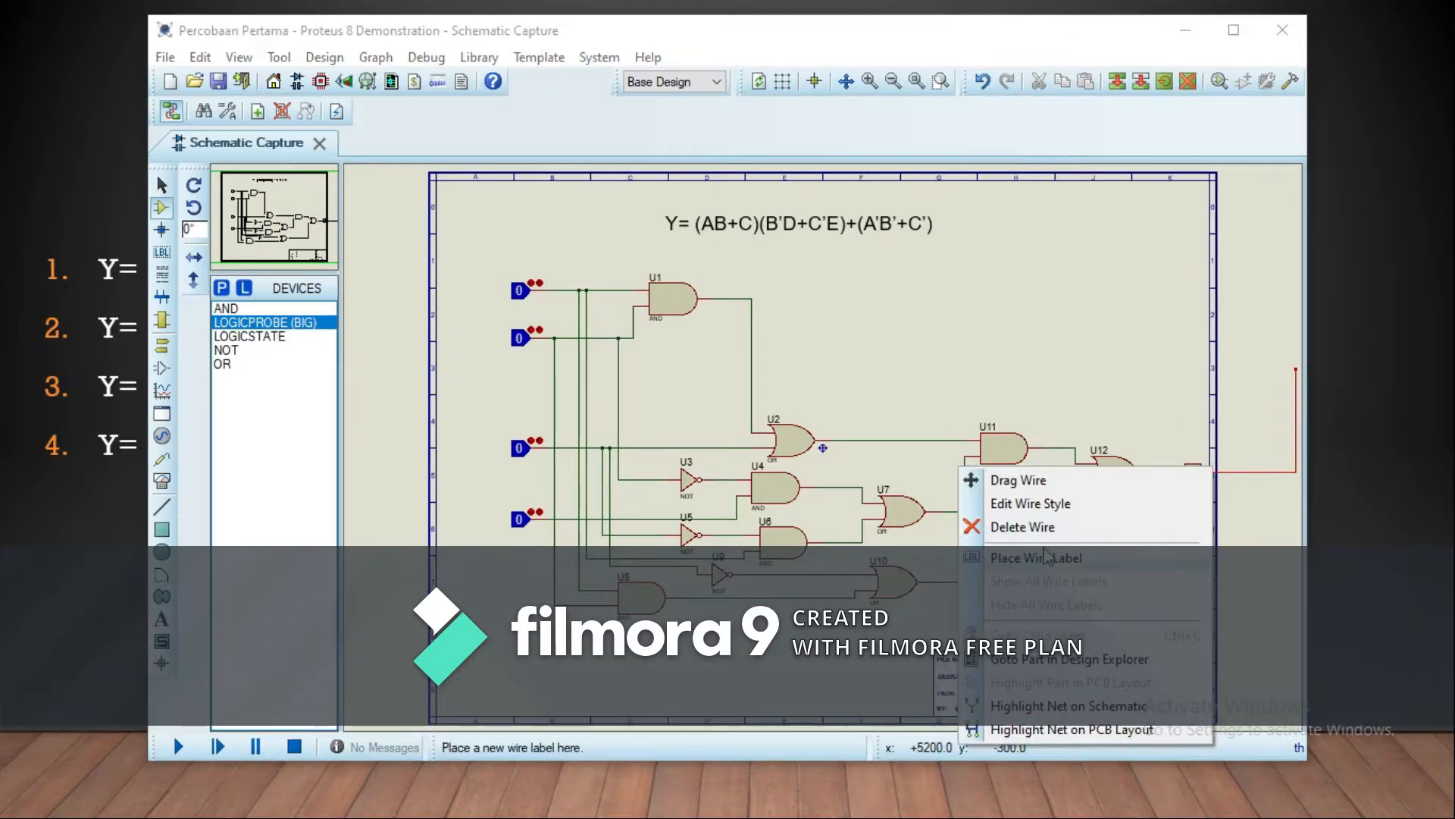
pyautogui.click(1071, 540)
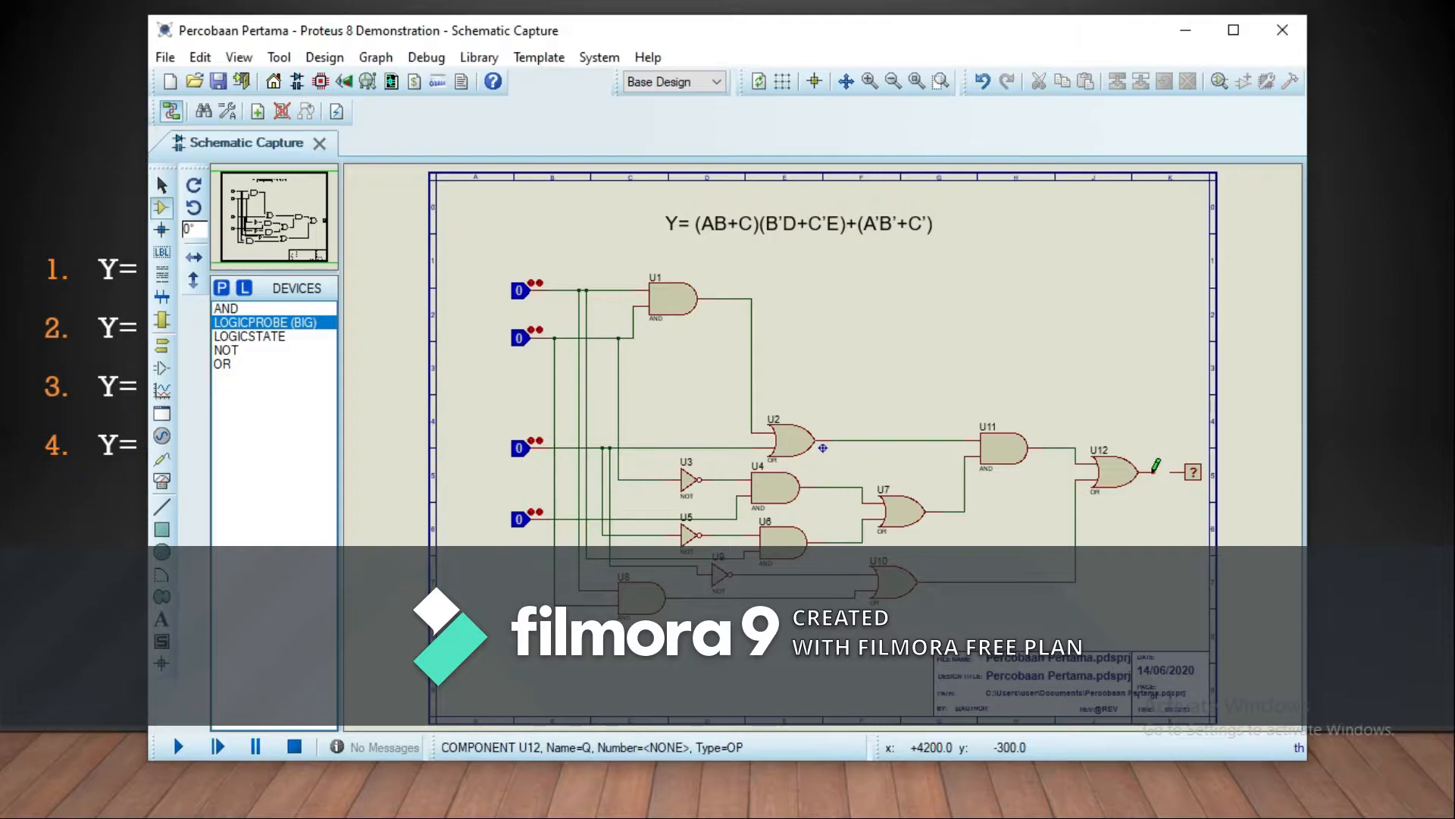
# Wire the final OR gate's output to the logic probe.
pyautogui.click(1151, 472)
pyautogui.click(1181, 471)
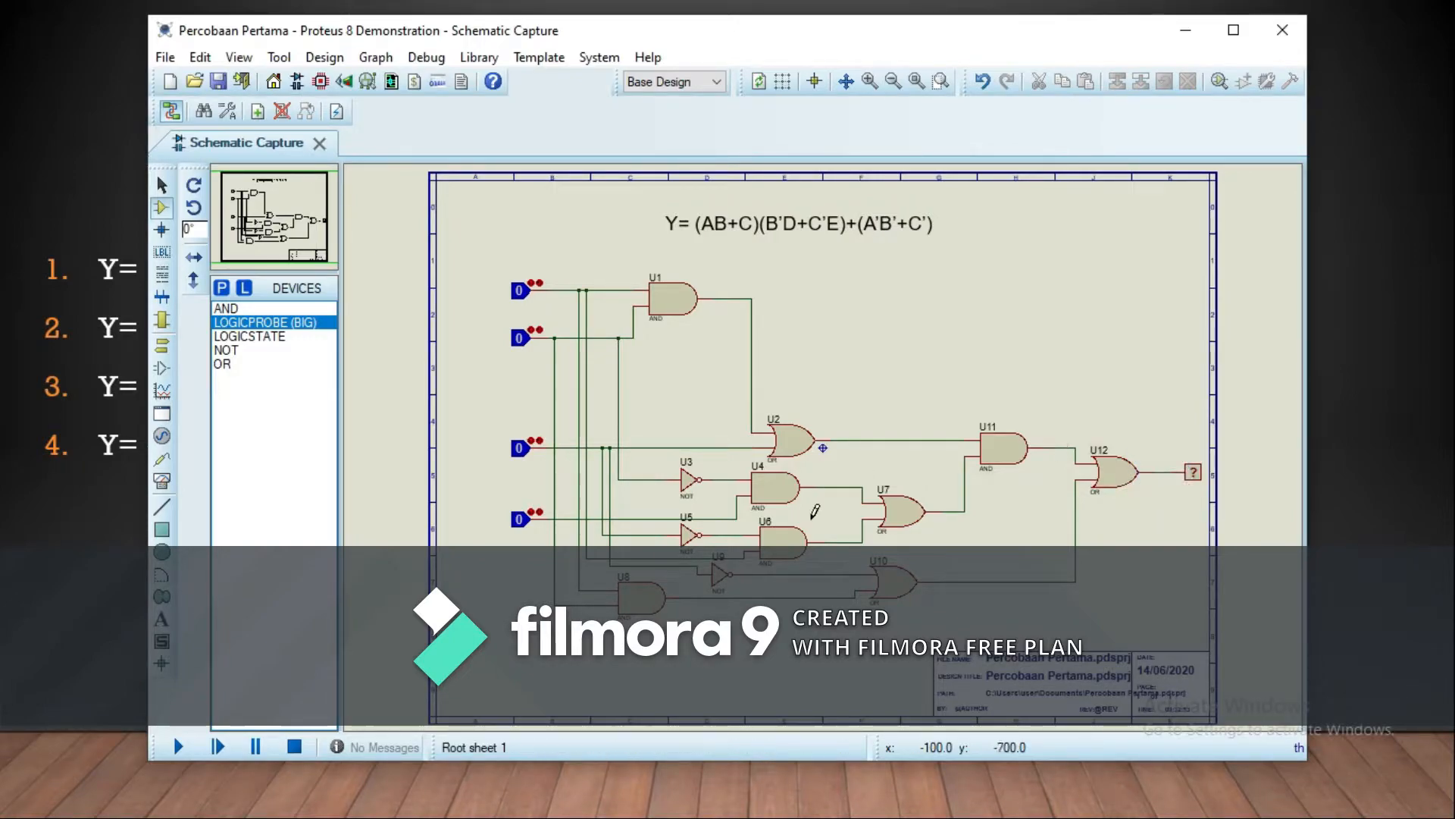
# Run the simulation and set all four logic states to 1.
pyautogui.click(179, 747)
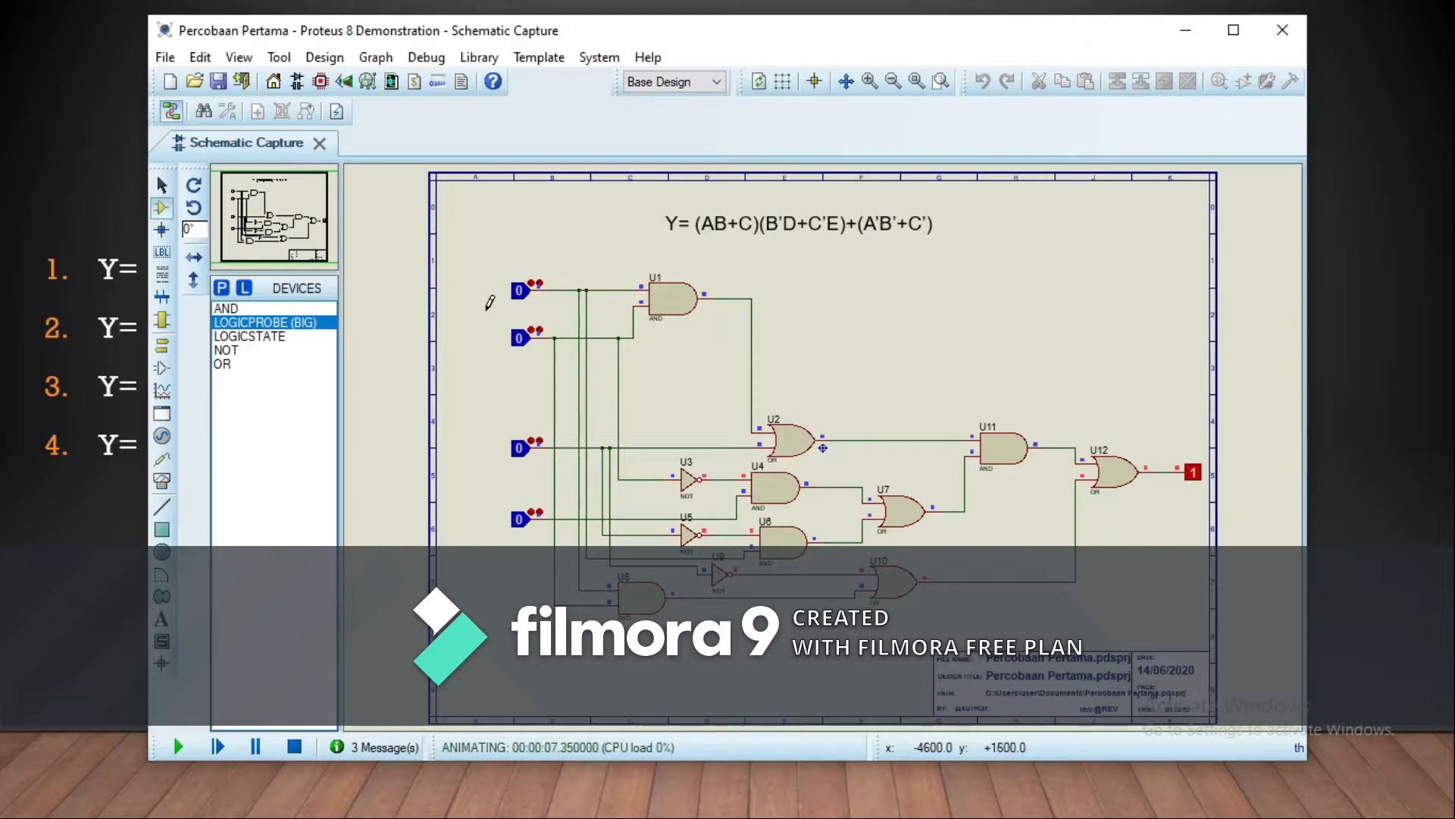
pyautogui.click(521, 293)
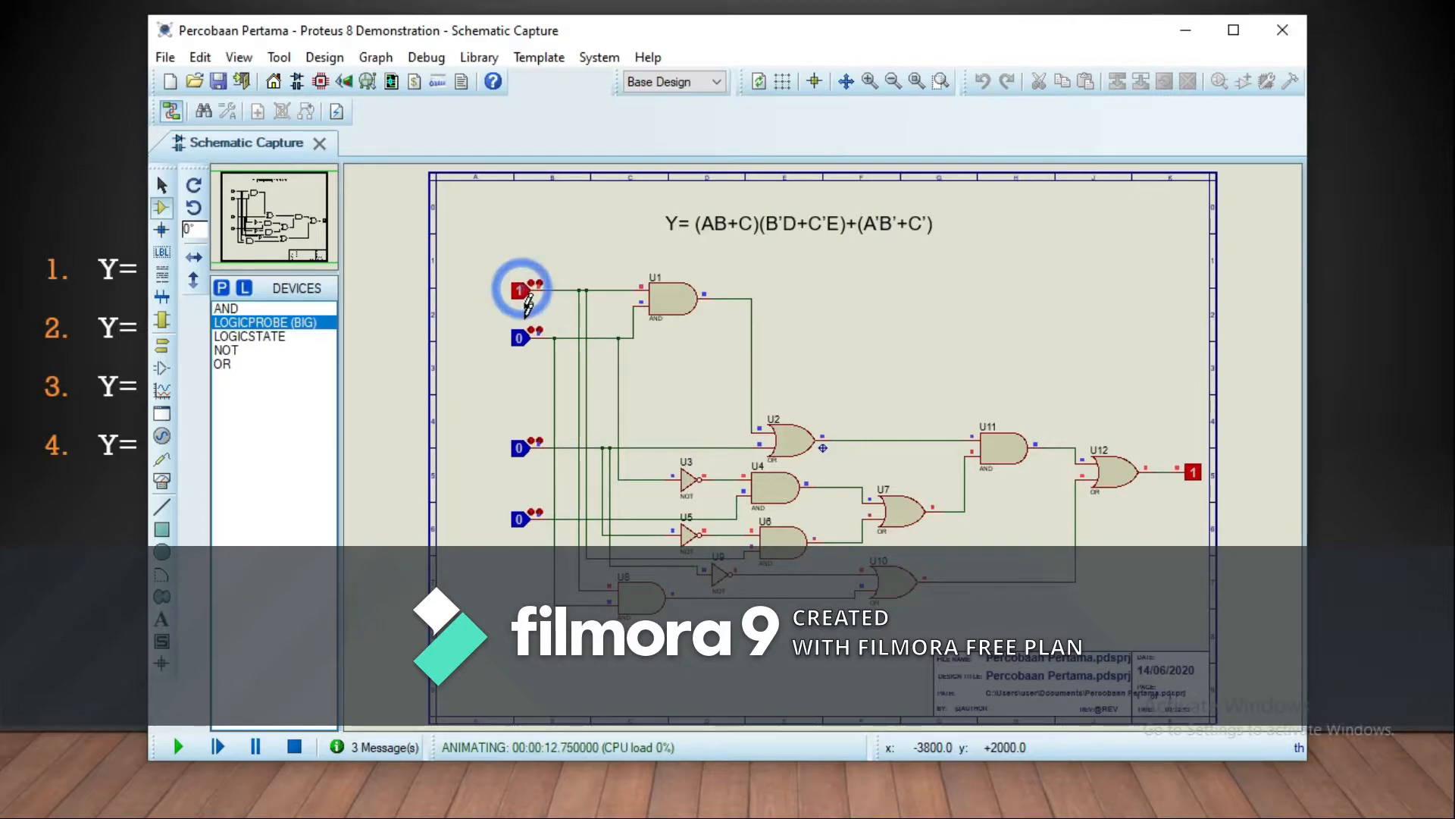
pyautogui.click(520, 341)
pyautogui.click(520, 447)
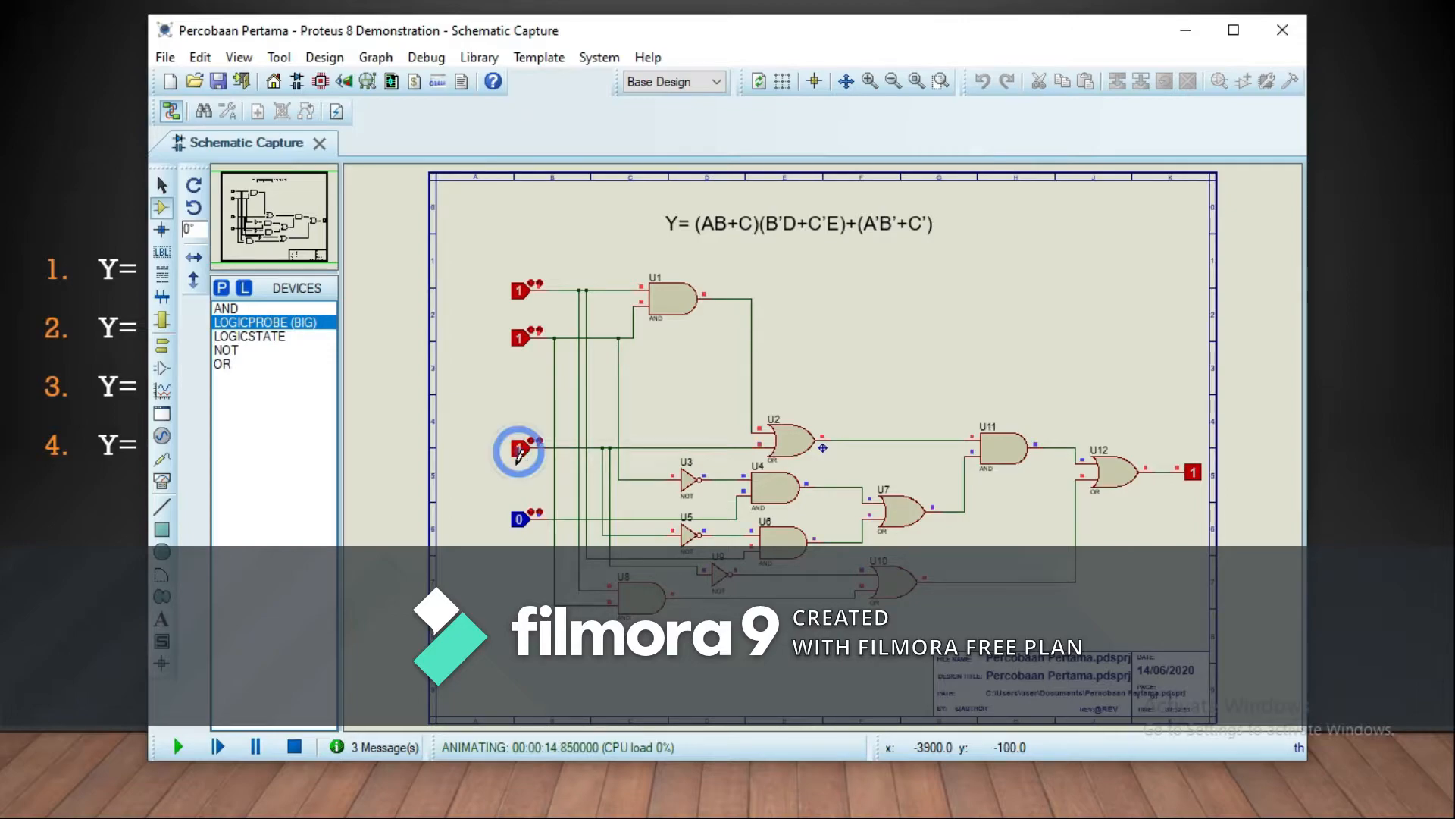
pyautogui.click(520, 519)
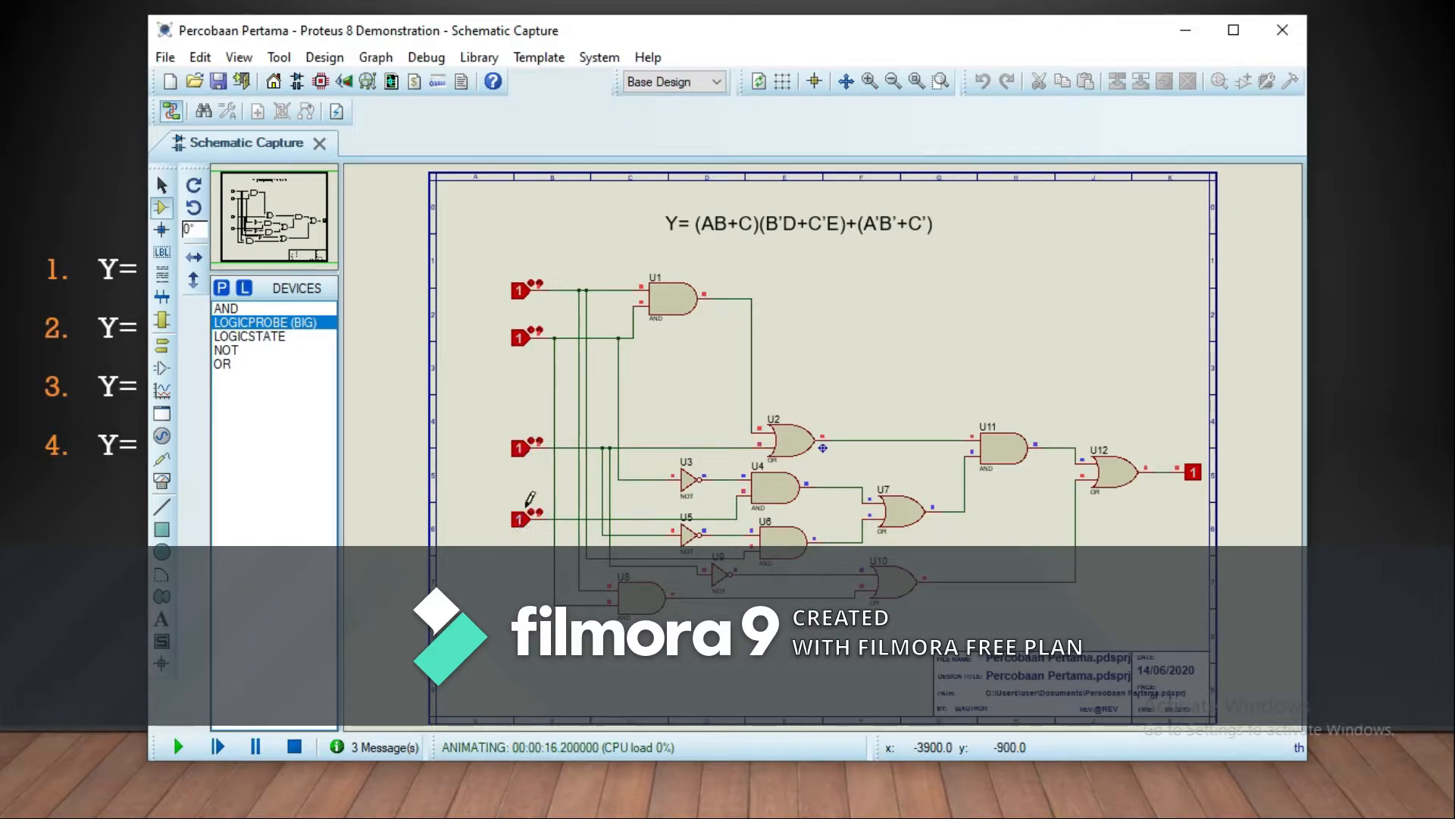
# Set the third, second and first logic states to 0, leaving only the fourth at 1.
pyautogui.click(526, 456)
pyautogui.click(521, 341)
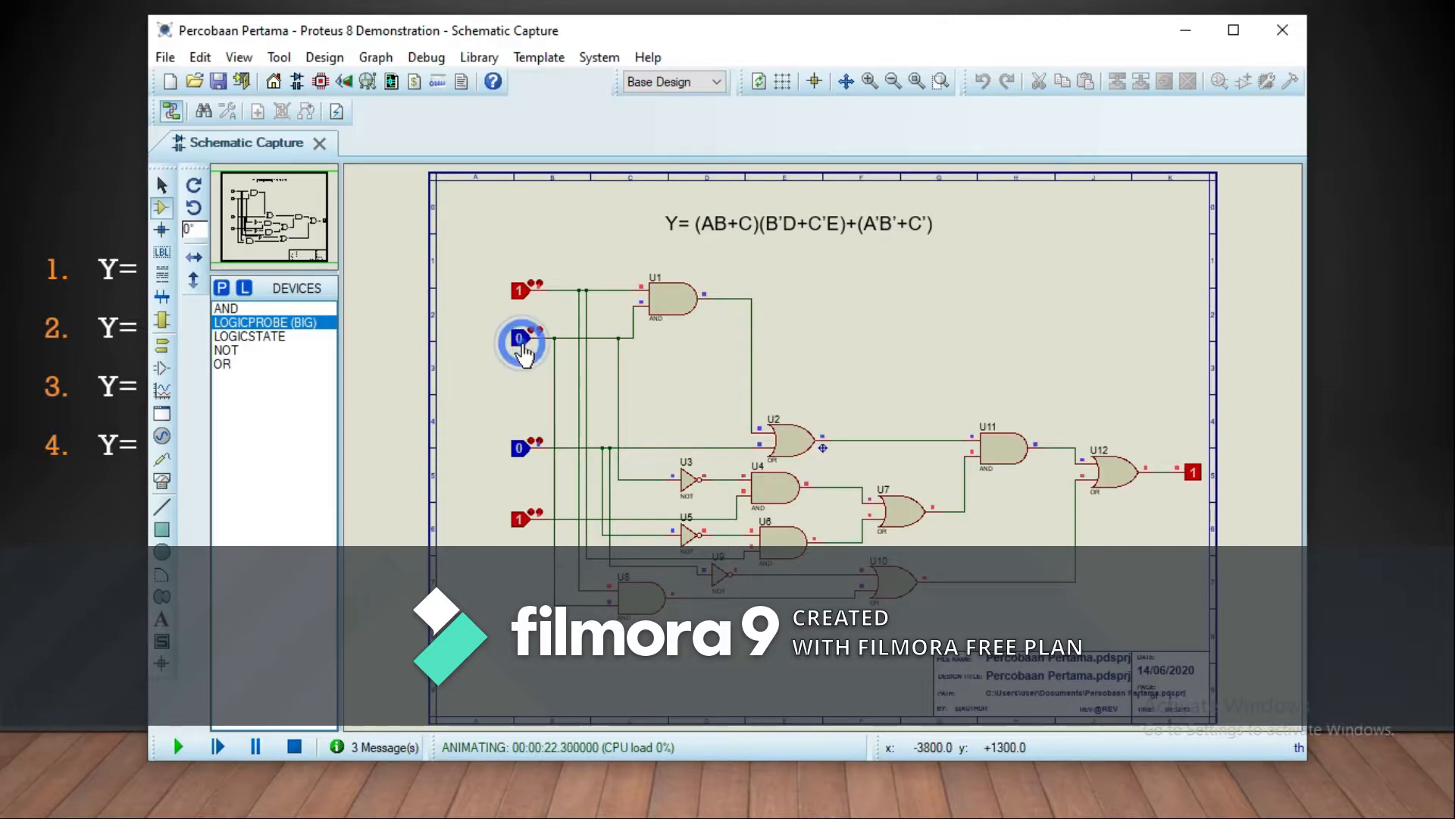
pyautogui.click(526, 302)
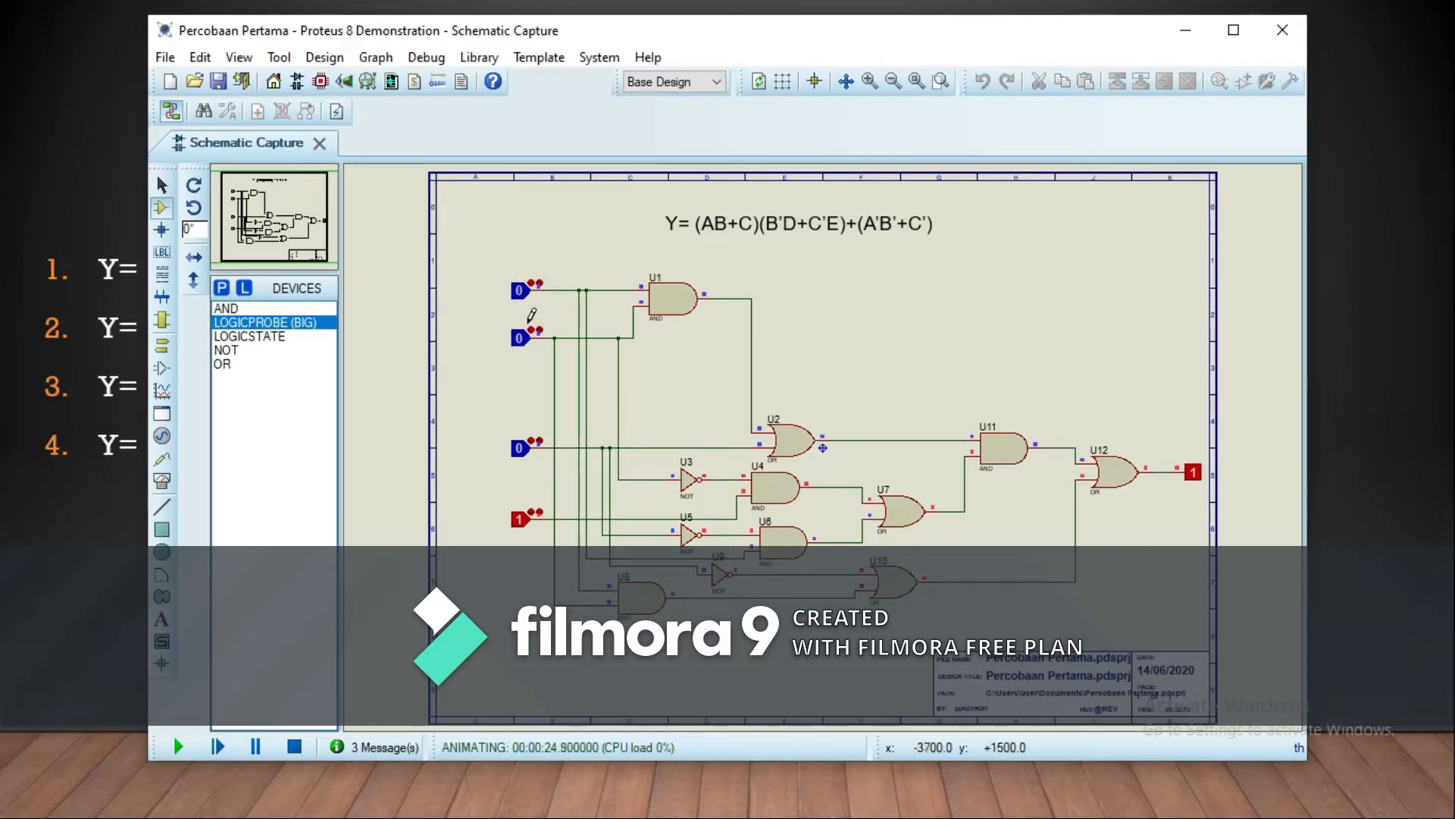
# Test another input combination by setting the second and third logic states to 1 and the fourth to 0.
pyautogui.click(525, 343)
pyautogui.click(517, 447)
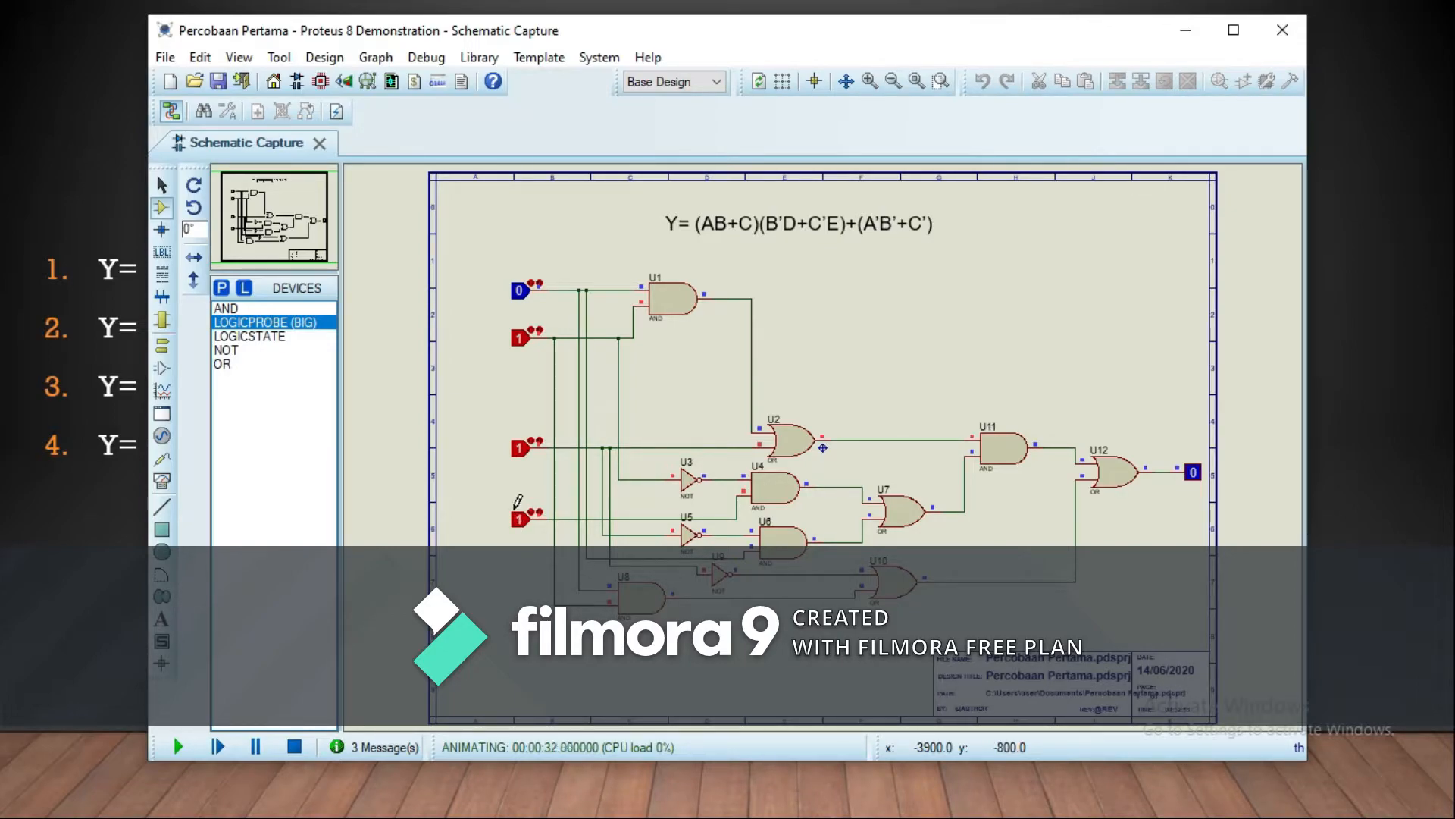
pyautogui.click(520, 521)
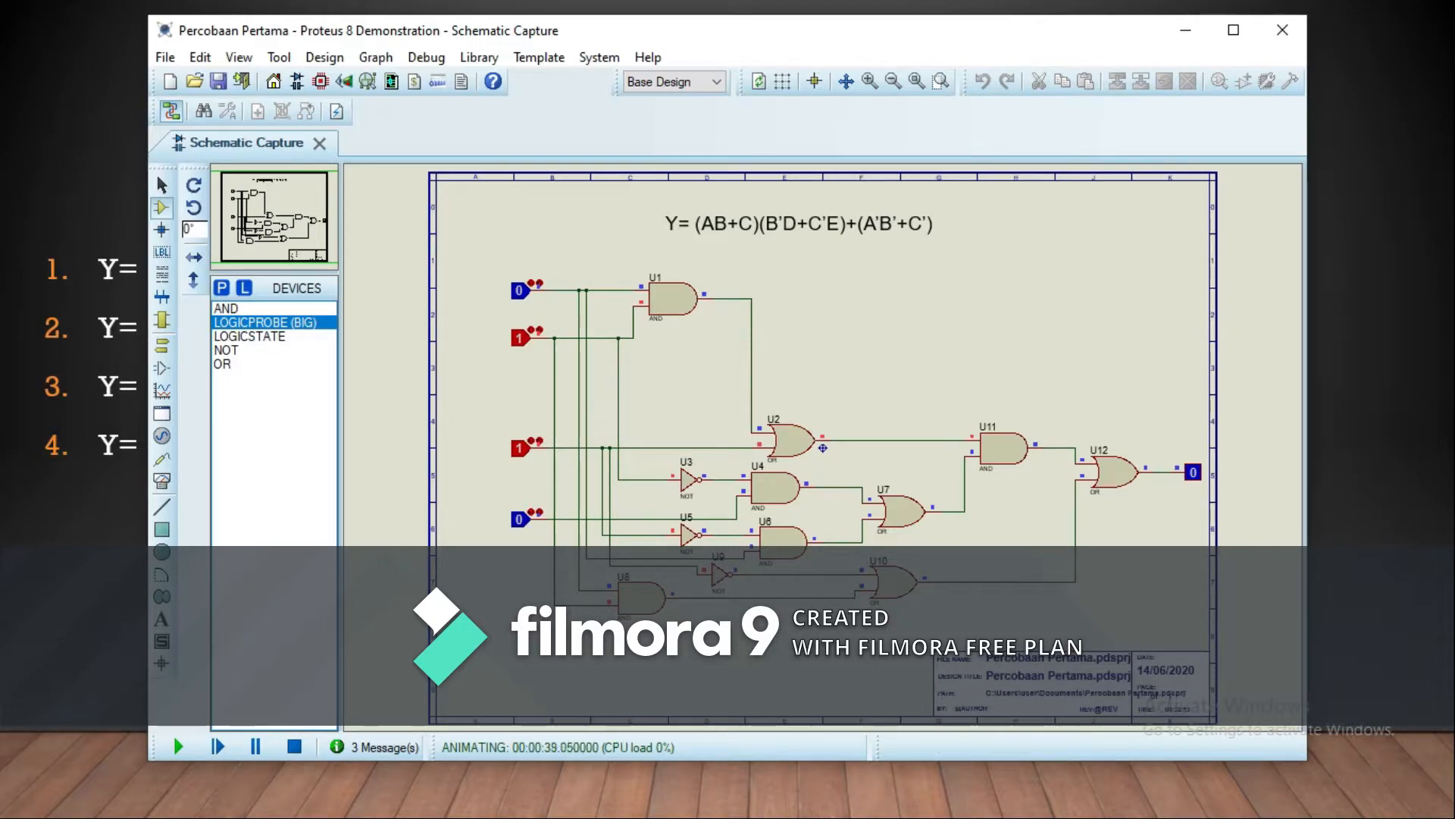
# Switch to the slide presentation and advance to the "Hasil dan Analisis" slide with the first experiment's truth table.
pyautogui.hotkey('alt', 'Tab')
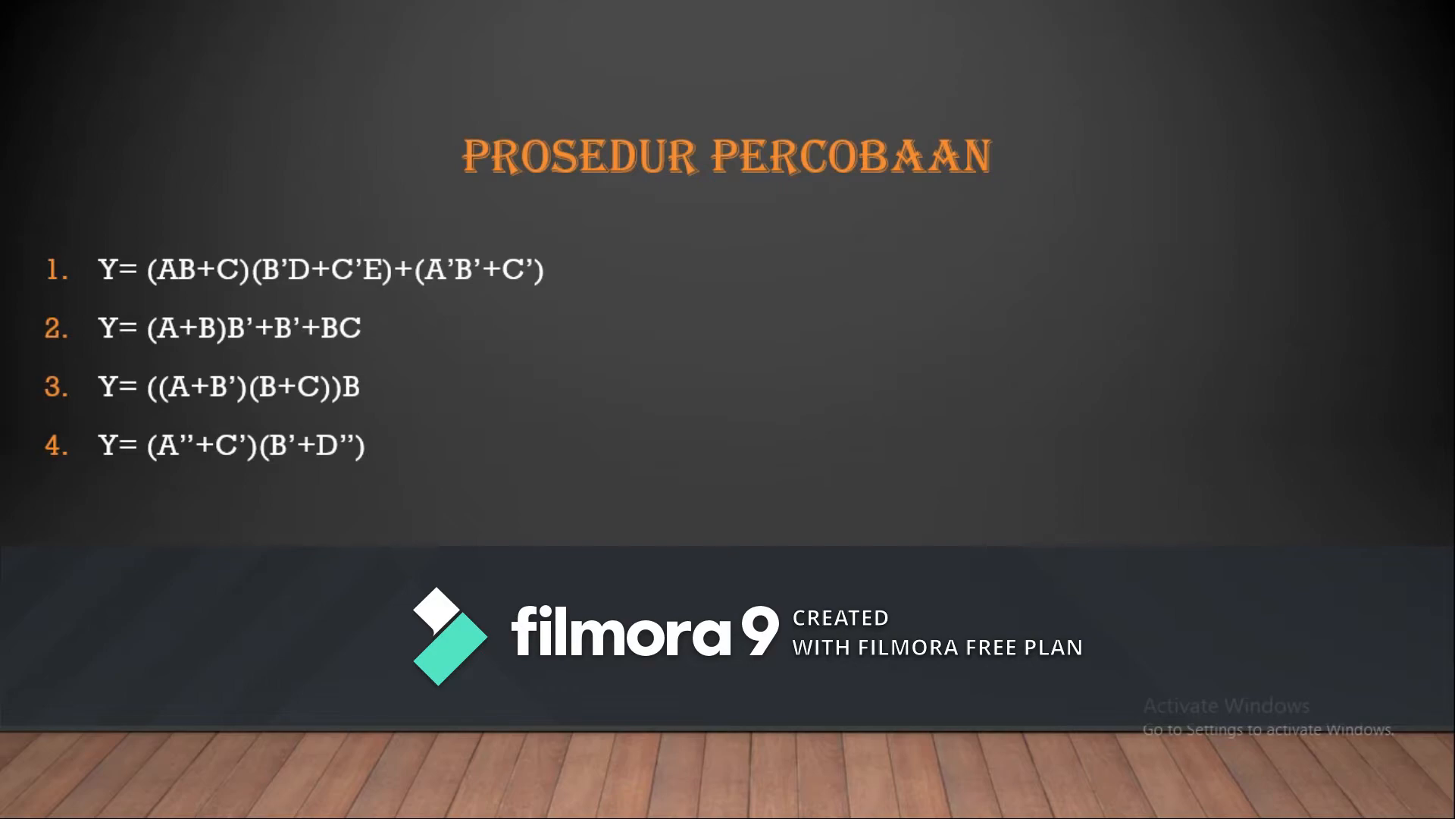
pyautogui.press('Right')
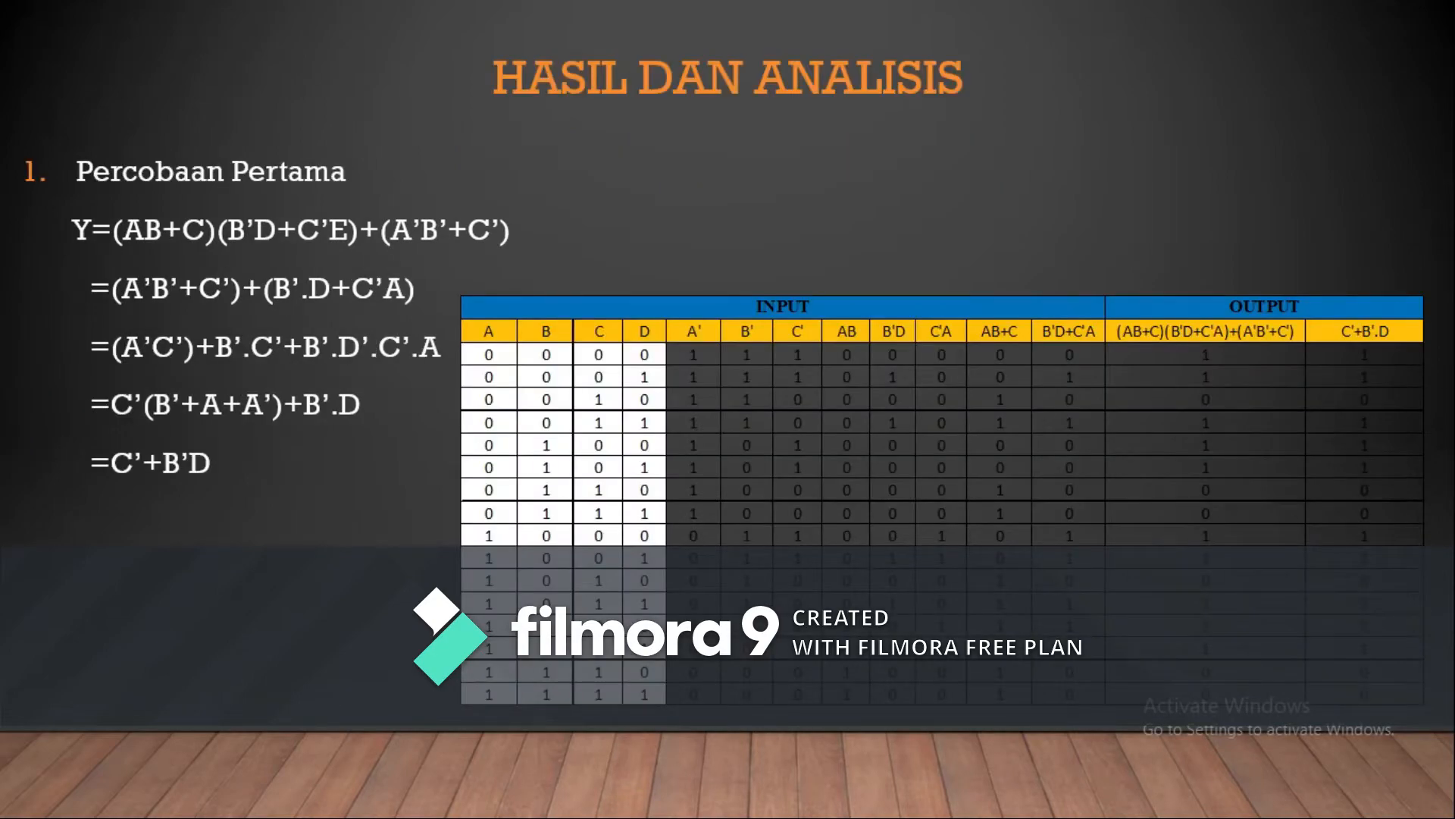